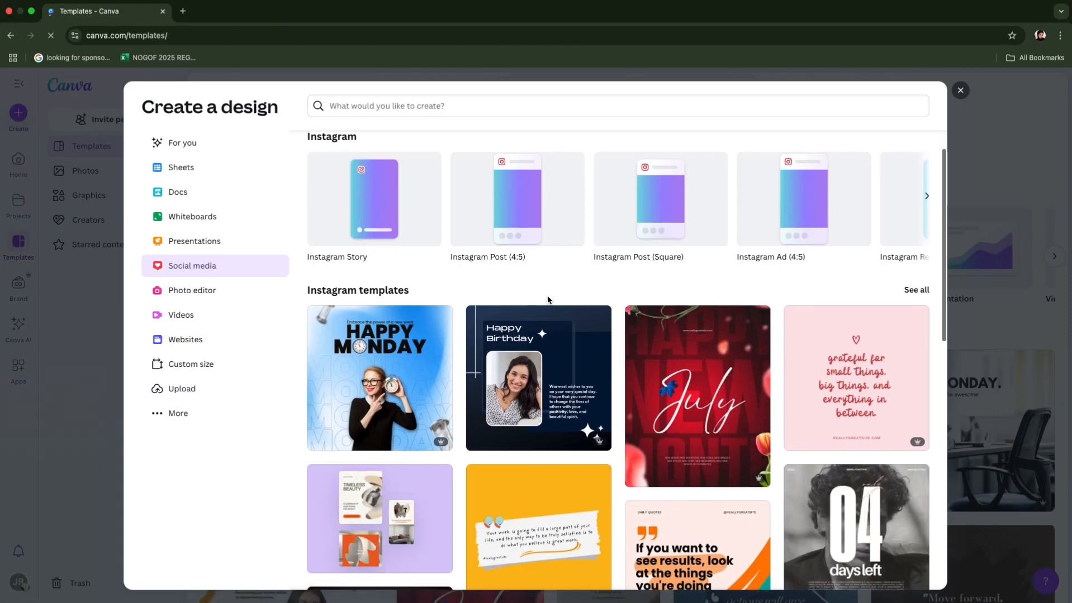
Step: Create an Instagram Post (Square) design and apply the Yellow and White Minimal Business Quote template with the man at a desk
click(675, 219)
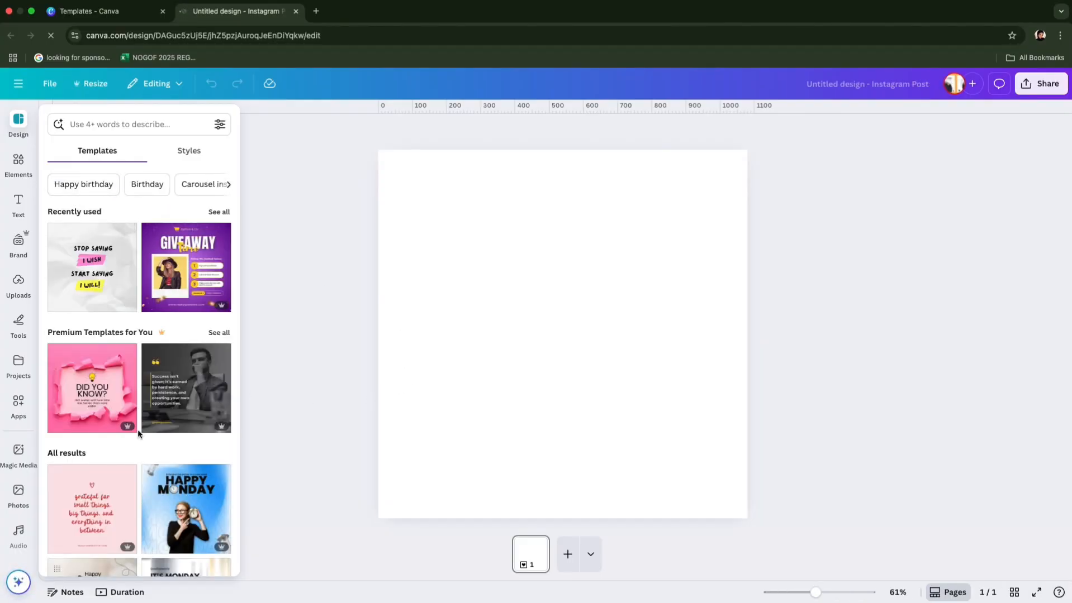
click(188, 411)
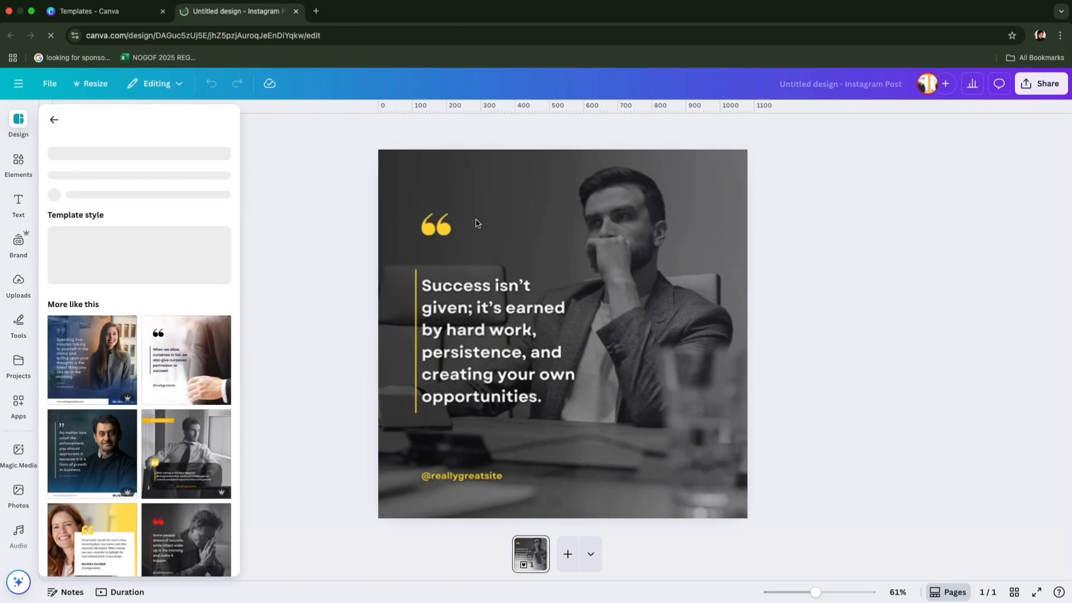
scroll(168, 439, down, 2)
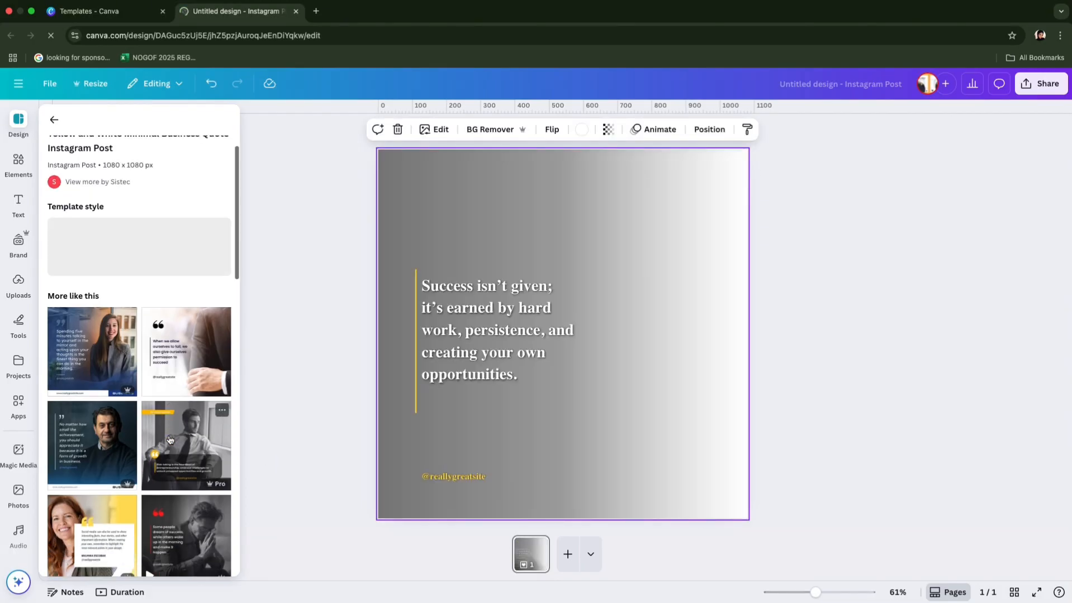
scroll(170, 439, down, 3)
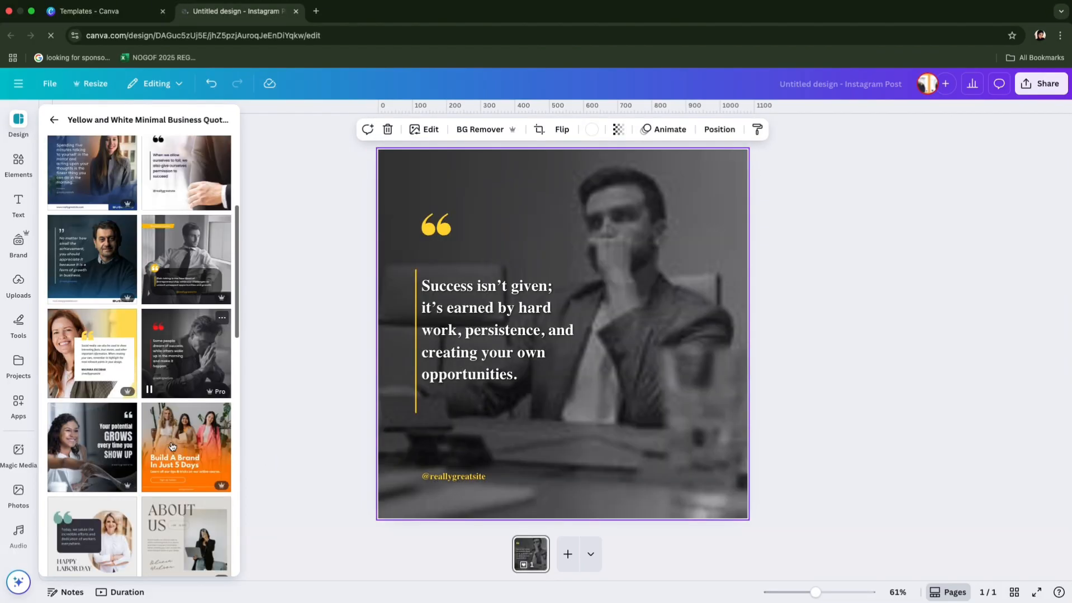
scroll(182, 463, down, 6)
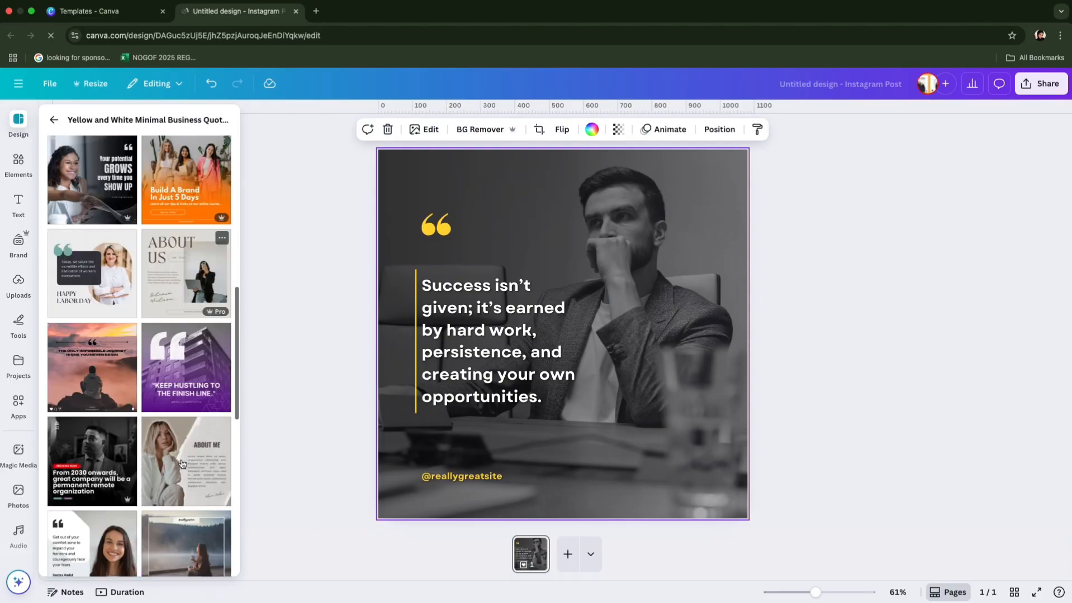
scroll(182, 464, up, 10)
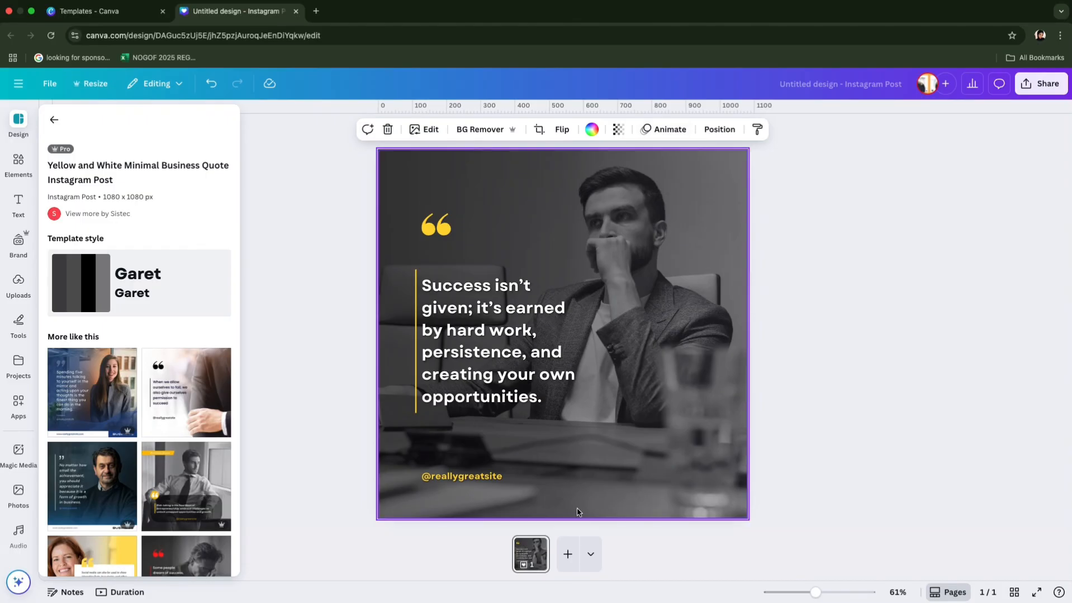
Step: Duplicate the quote template page
click(536, 549)
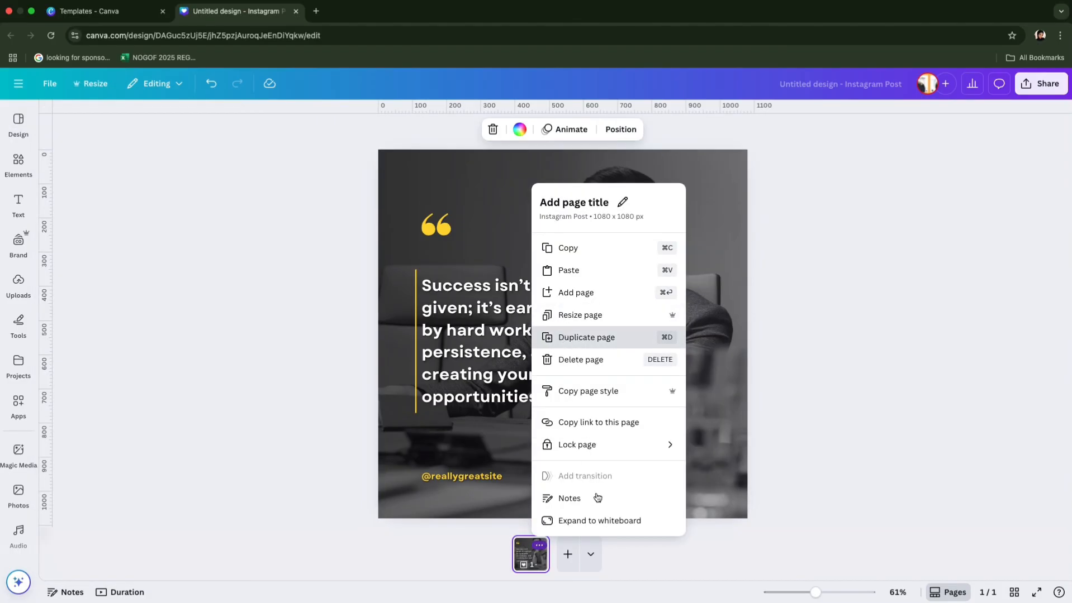
click(566, 338)
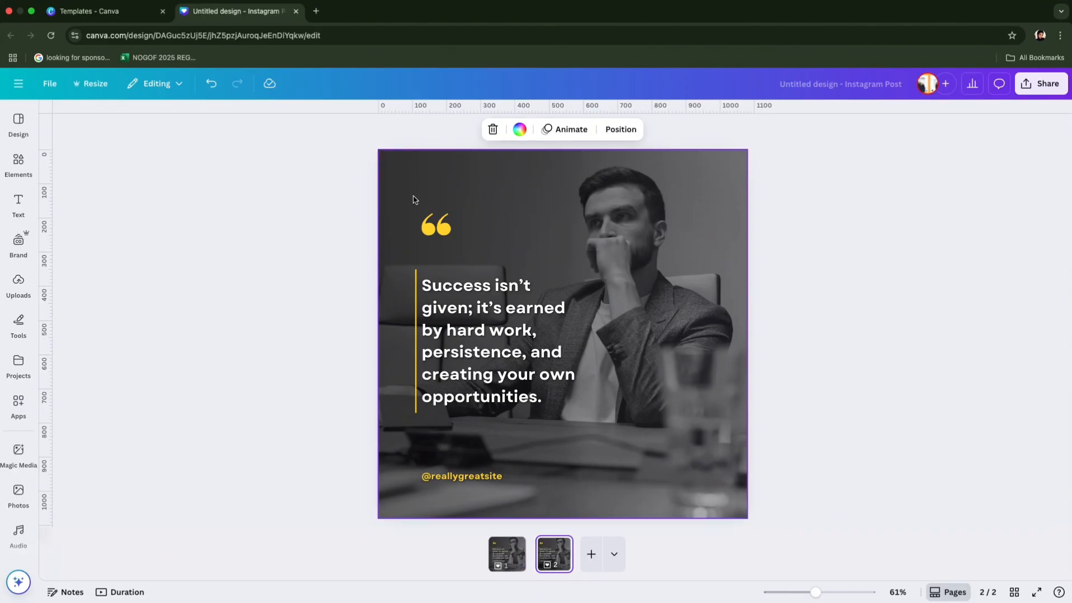
click(435, 224)
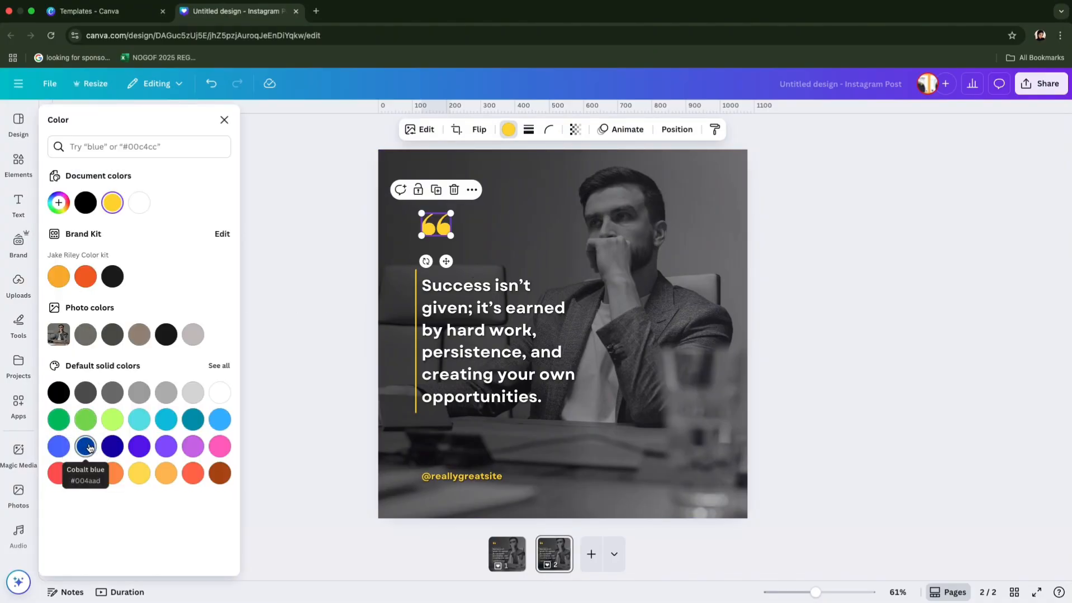
click(87, 447)
click(414, 306)
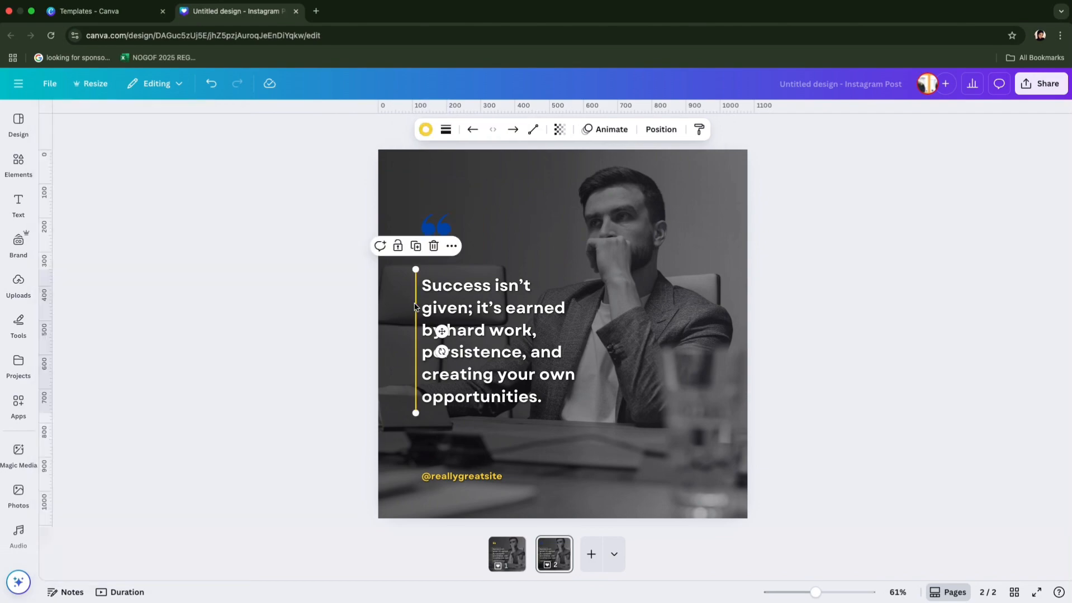
click(425, 129)
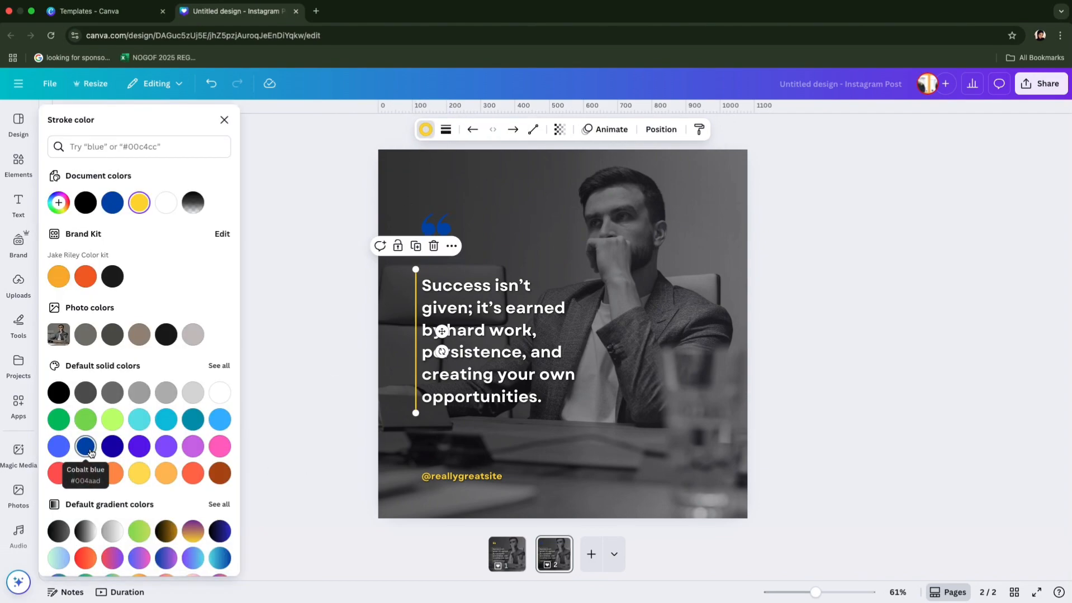
click(111, 202)
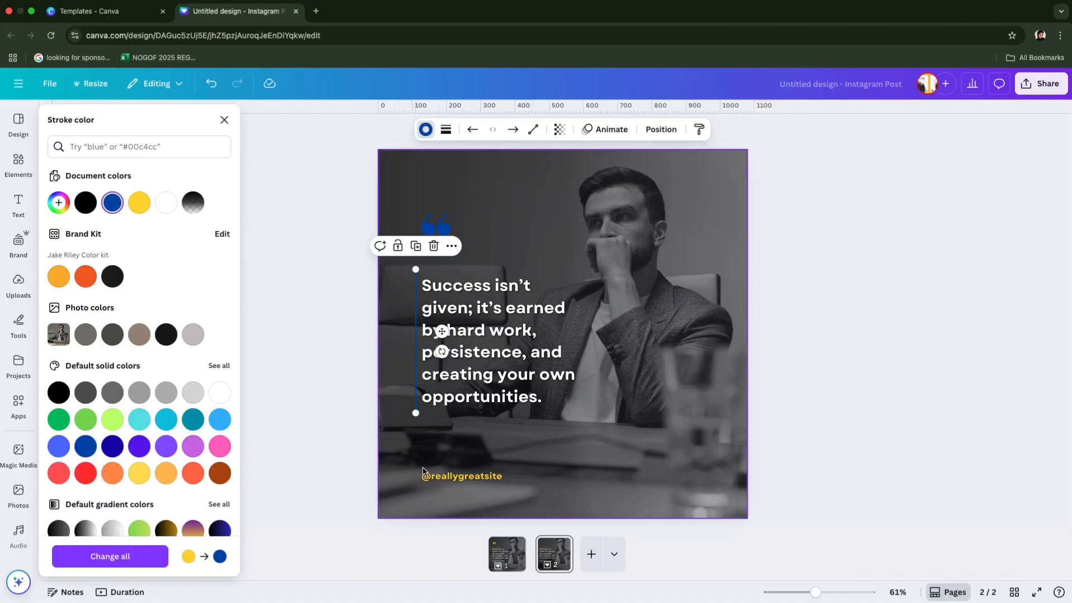
click(435, 482)
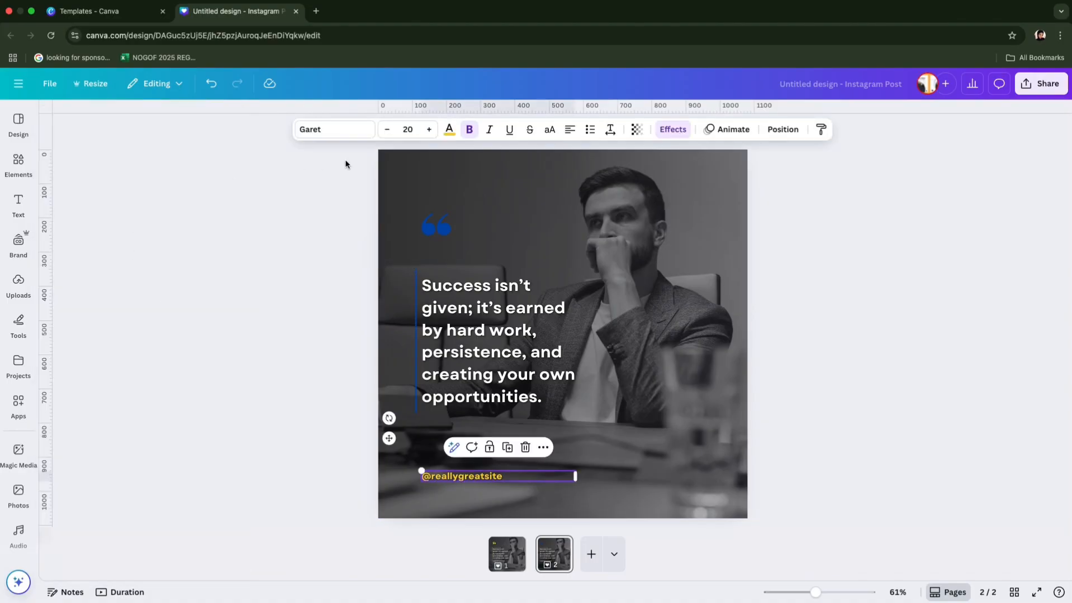
click(448, 130)
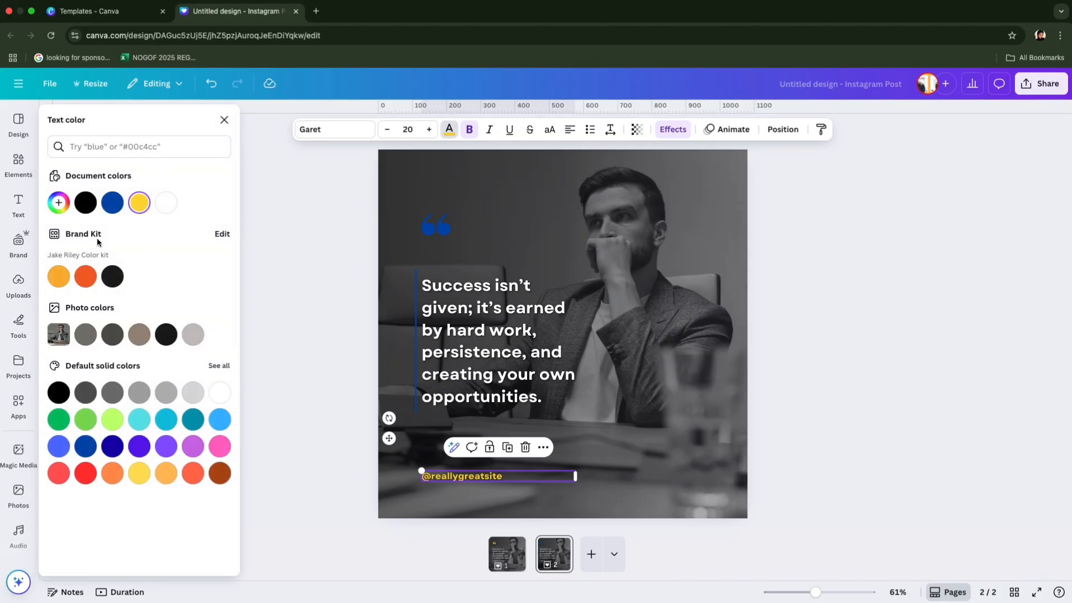
click(112, 203)
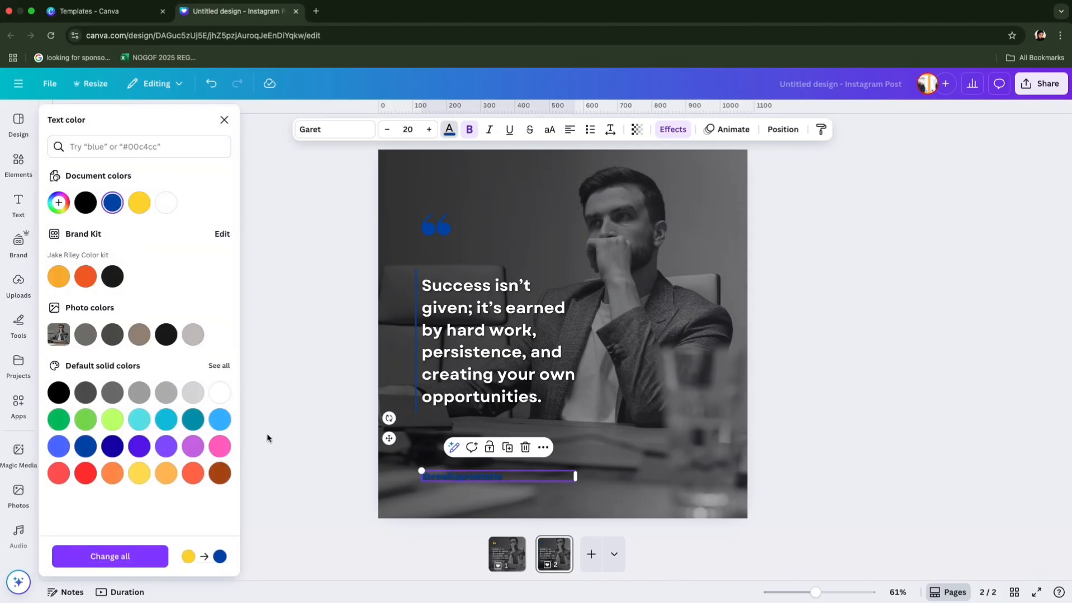
Step: Shift the dark gradient overlay on page 2 to the left, uncovering the right part of the background photo
click(687, 229)
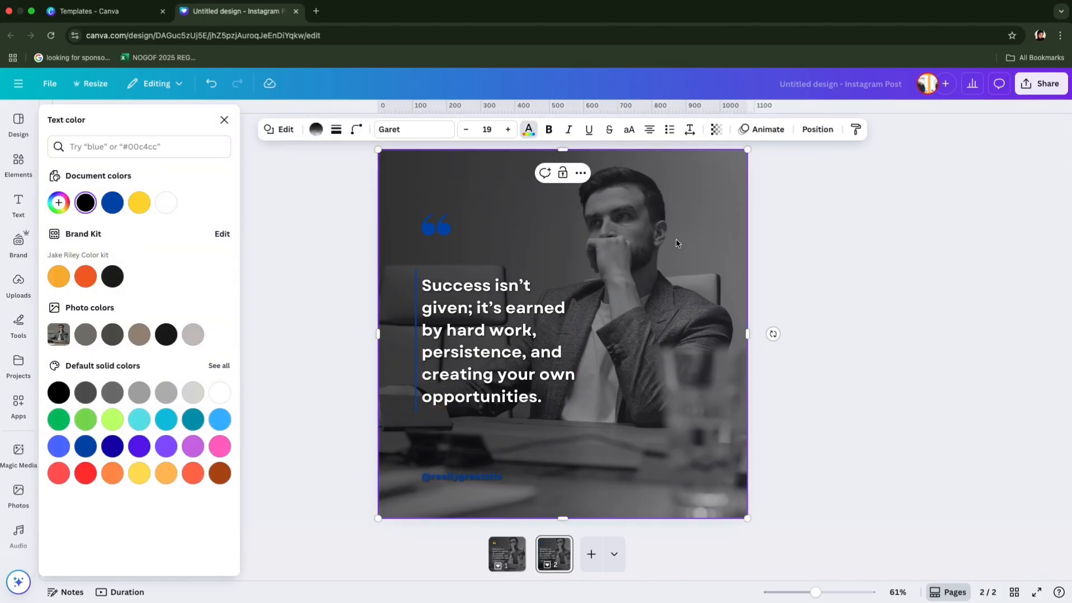
drag(687, 228, 591, 228)
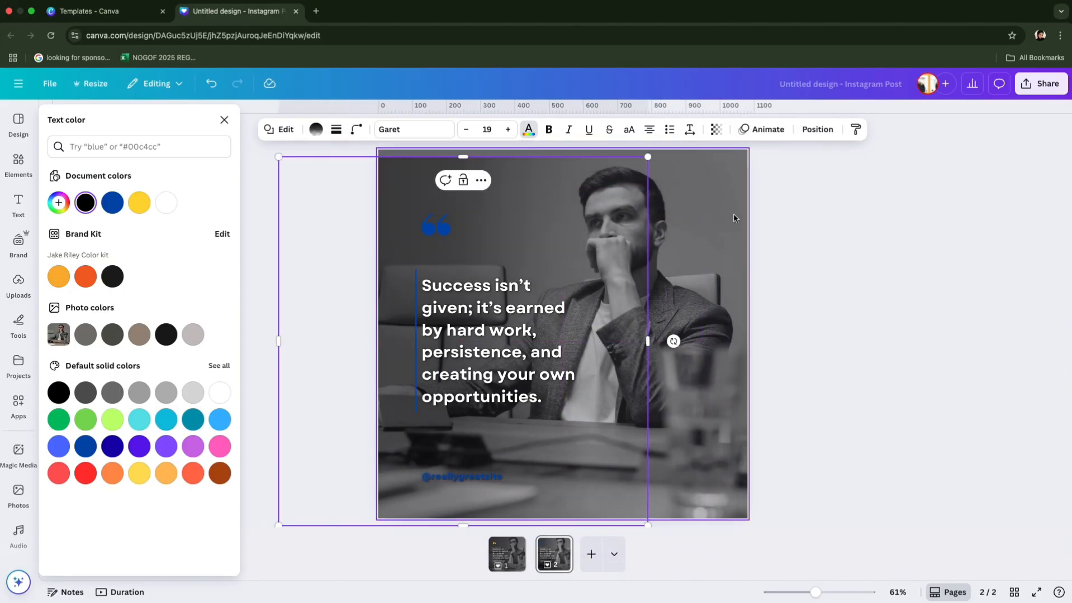
Step: Detach the photo of the man from page 2's background and delete it
click(733, 219)
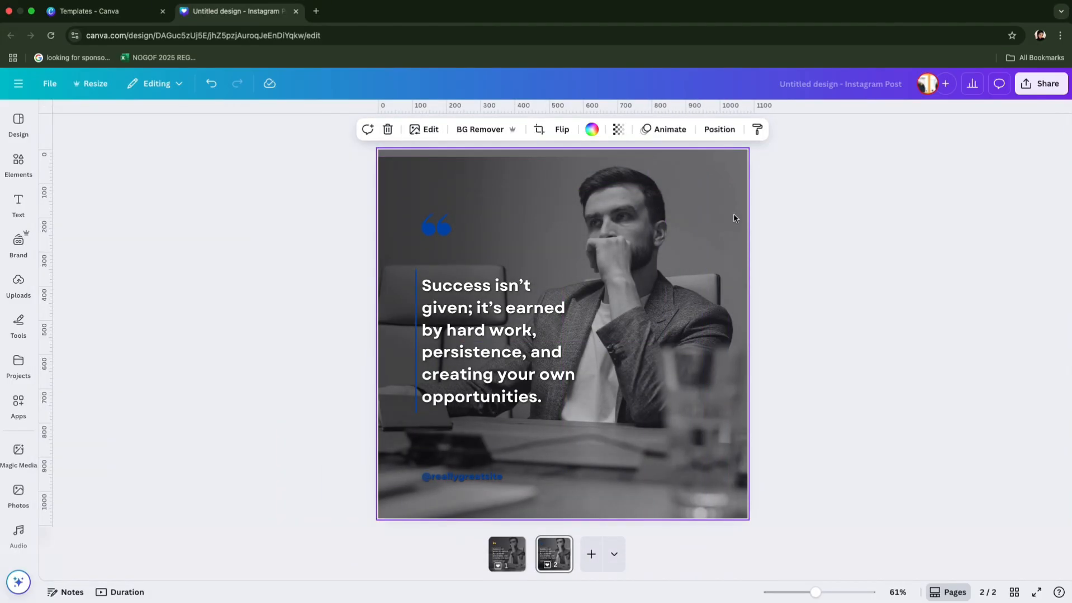
right_click(734, 218)
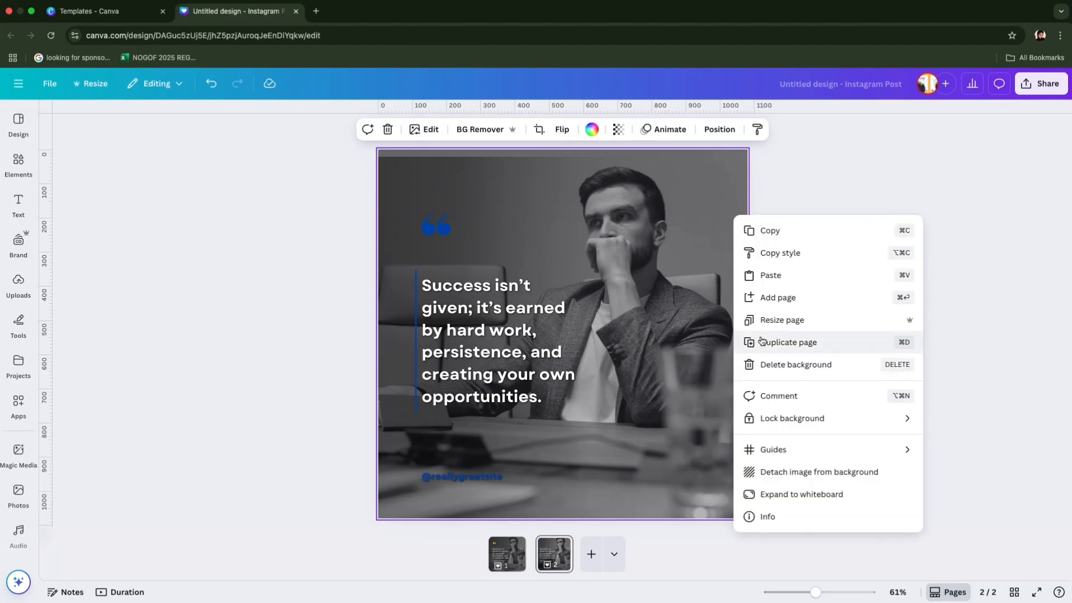
click(777, 472)
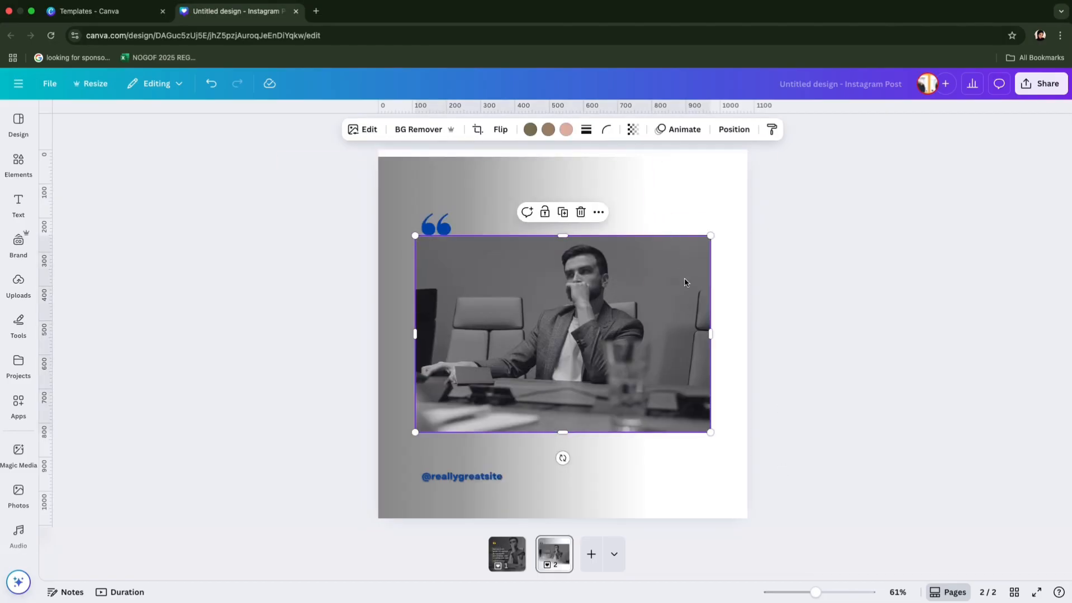
drag(685, 282, 832, 250)
key(Delete)
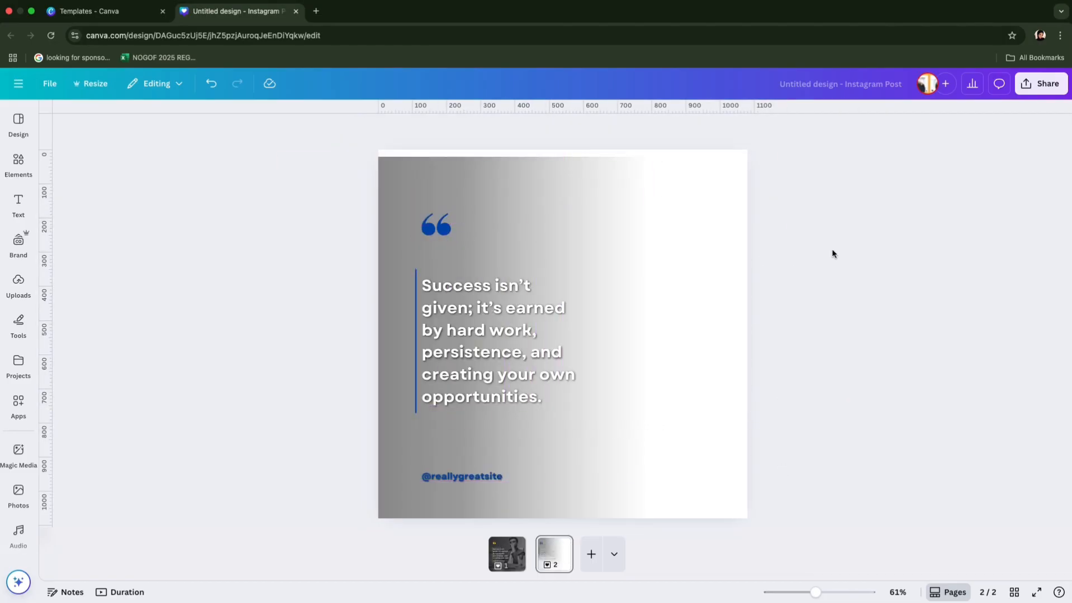
Step: Search the elements library for "african man in suite"
click(19, 204)
click(22, 165)
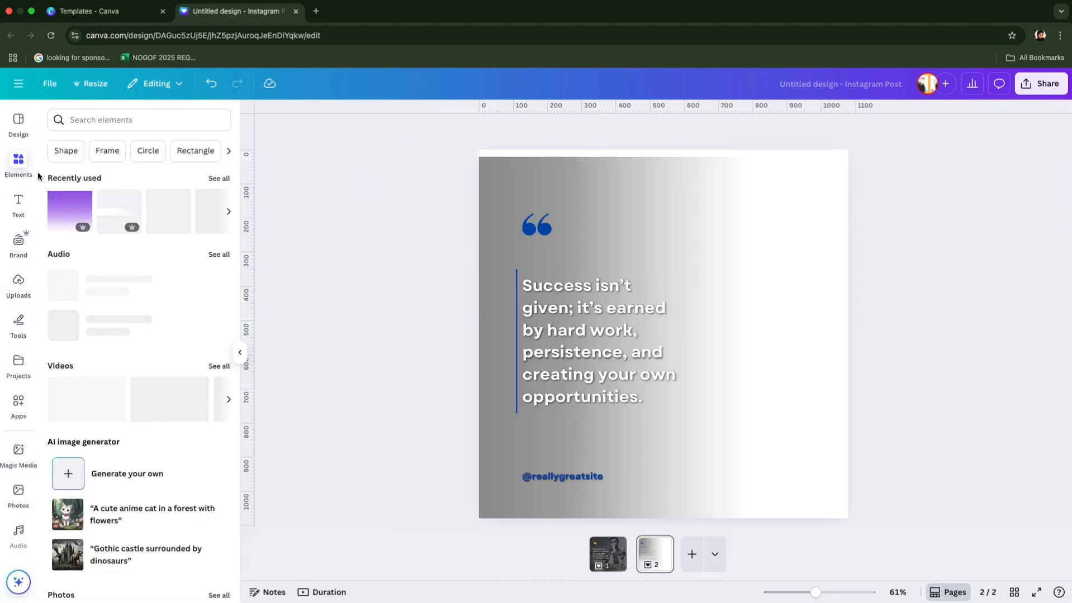
click(94, 120)
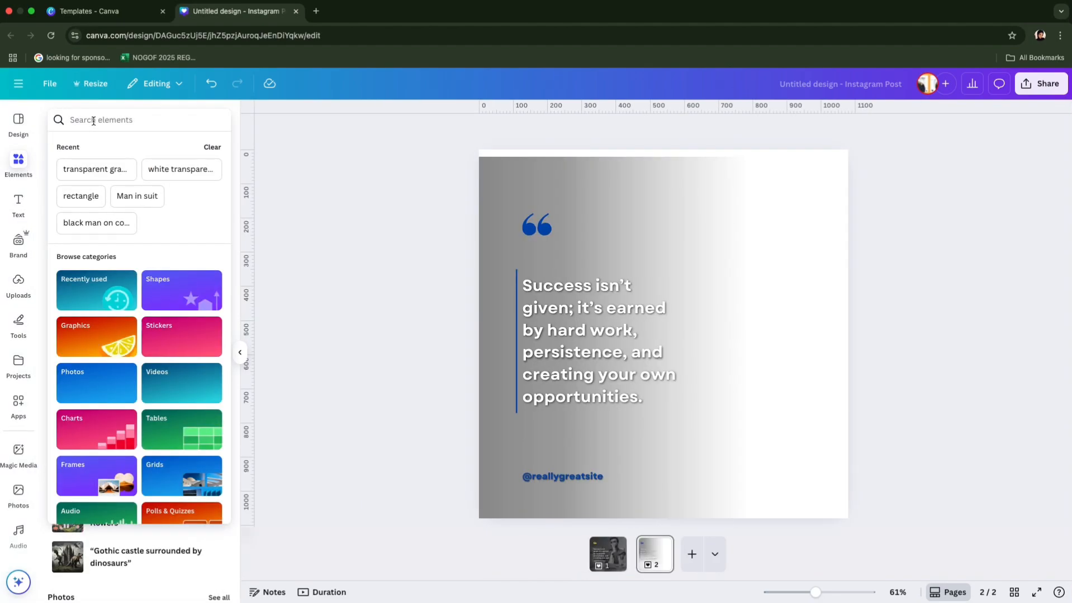
text(a)
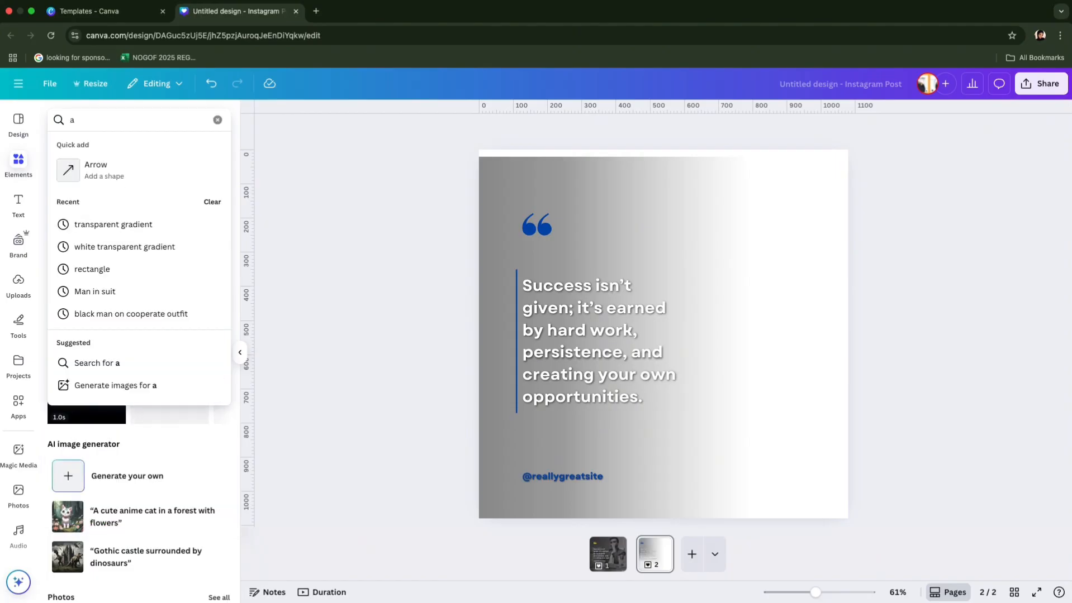
text(frican ma)
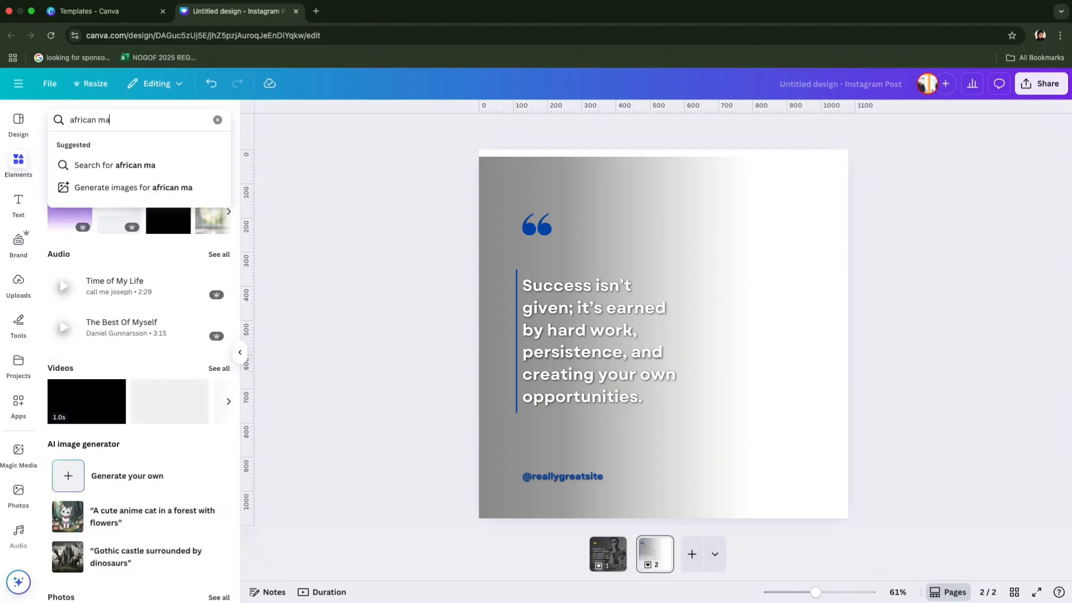
text(nn in s)
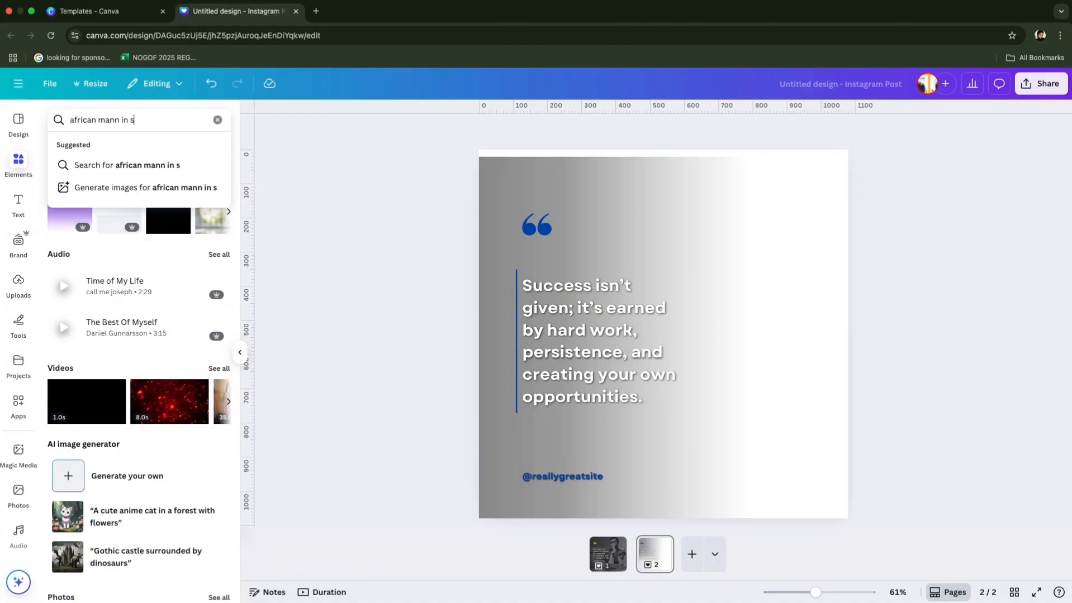
text(uite)
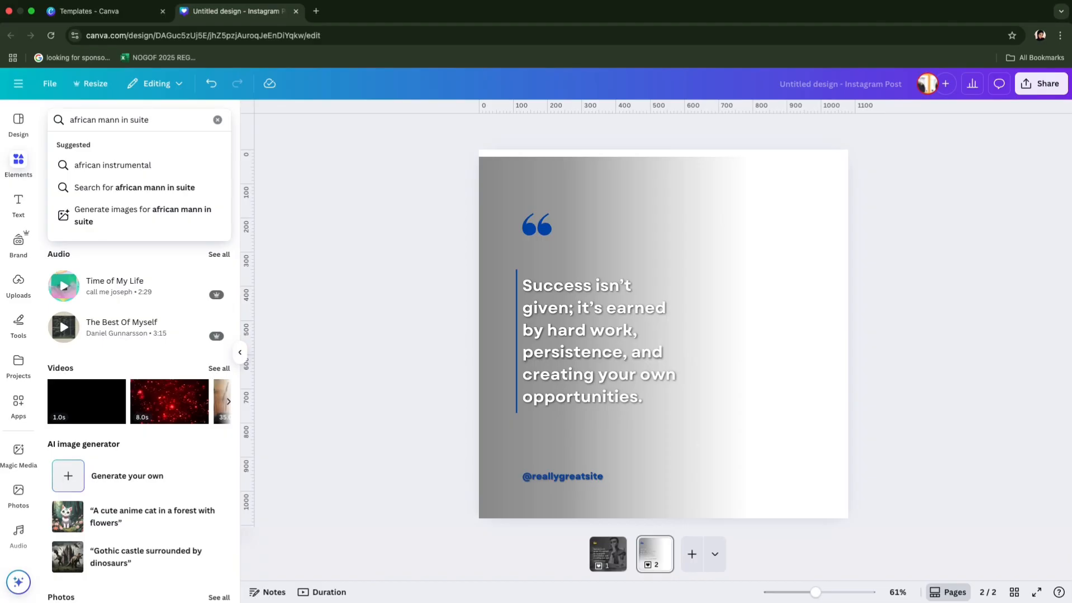
click(114, 119)
key(BackSpace)
key(Return)
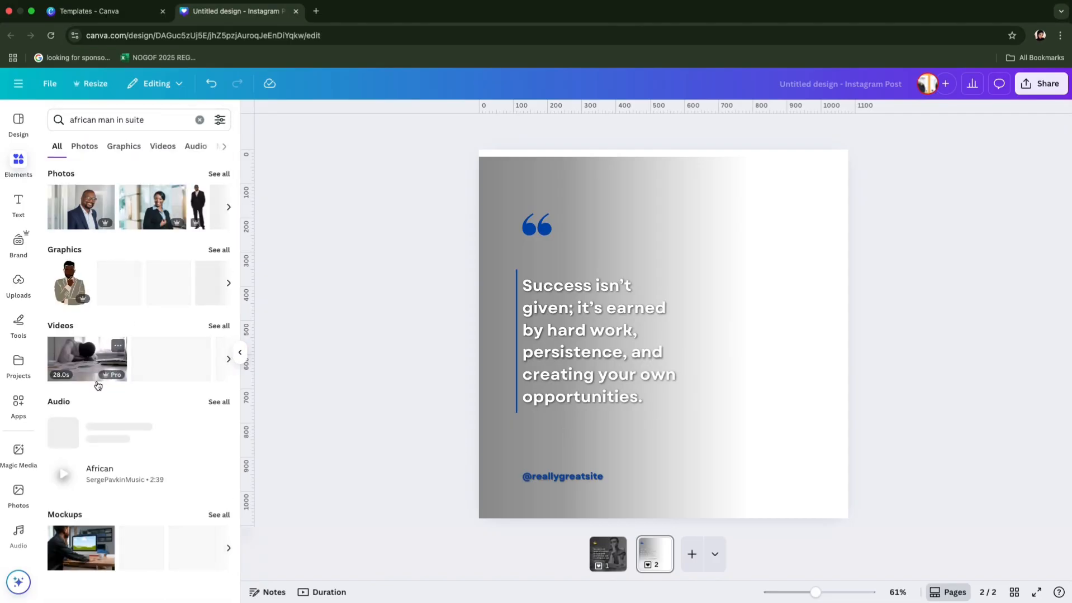
Step: Add the photo of the man in a grey suit against a dark wall and set it as page 2's background
click(85, 147)
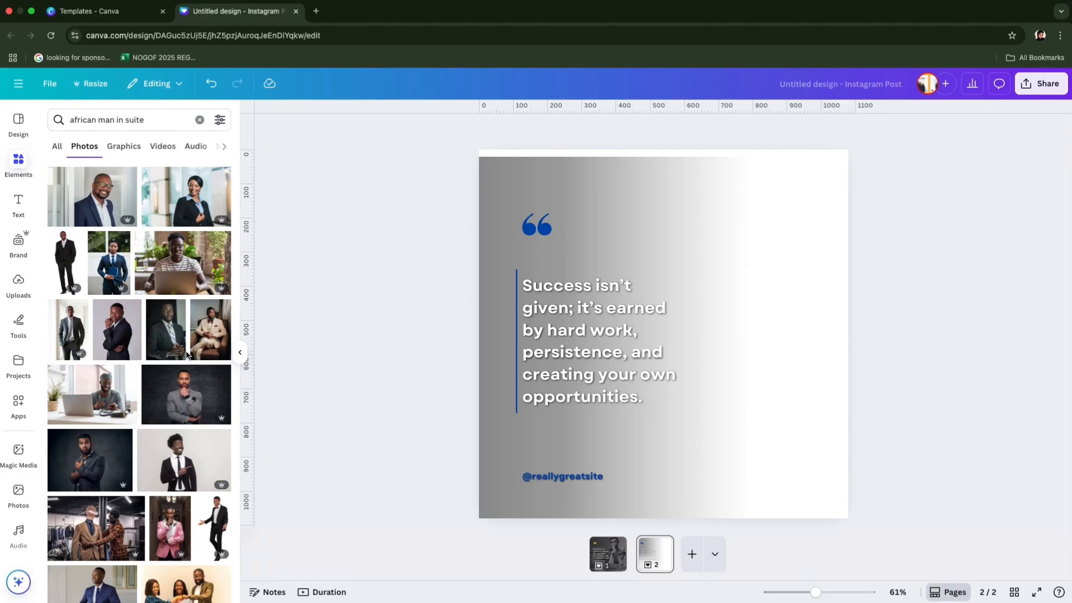
scroll(195, 358, down, 3)
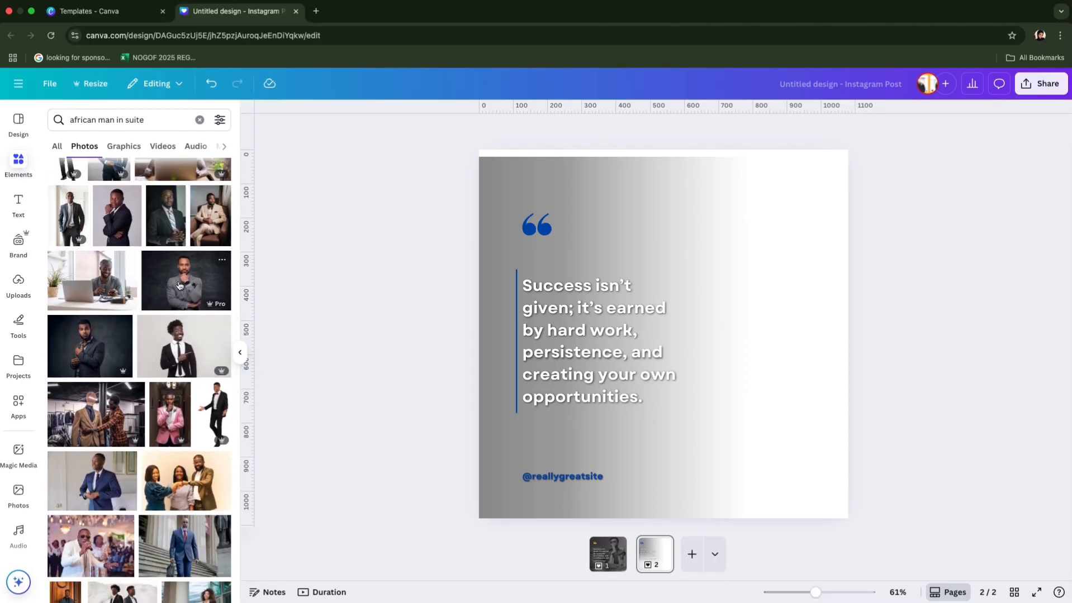
click(179, 286)
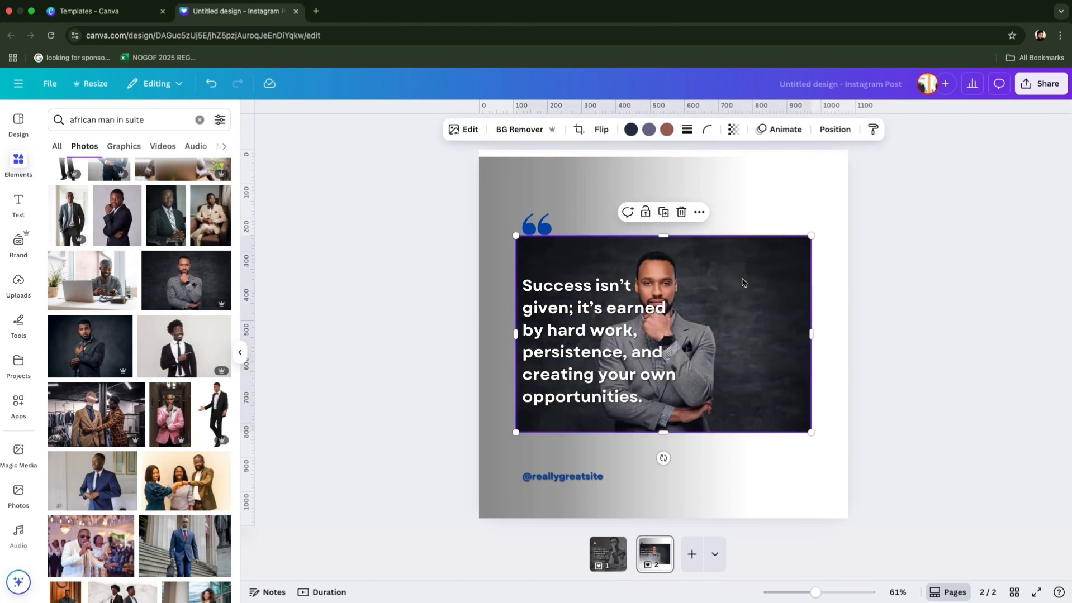
drag(743, 282, 831, 194)
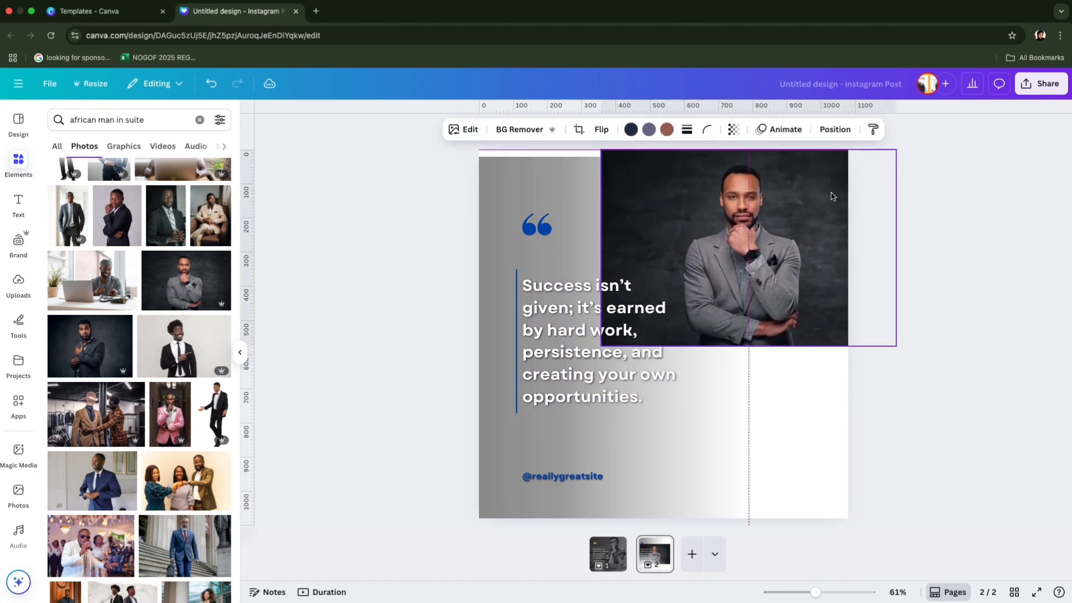
right_click(755, 310)
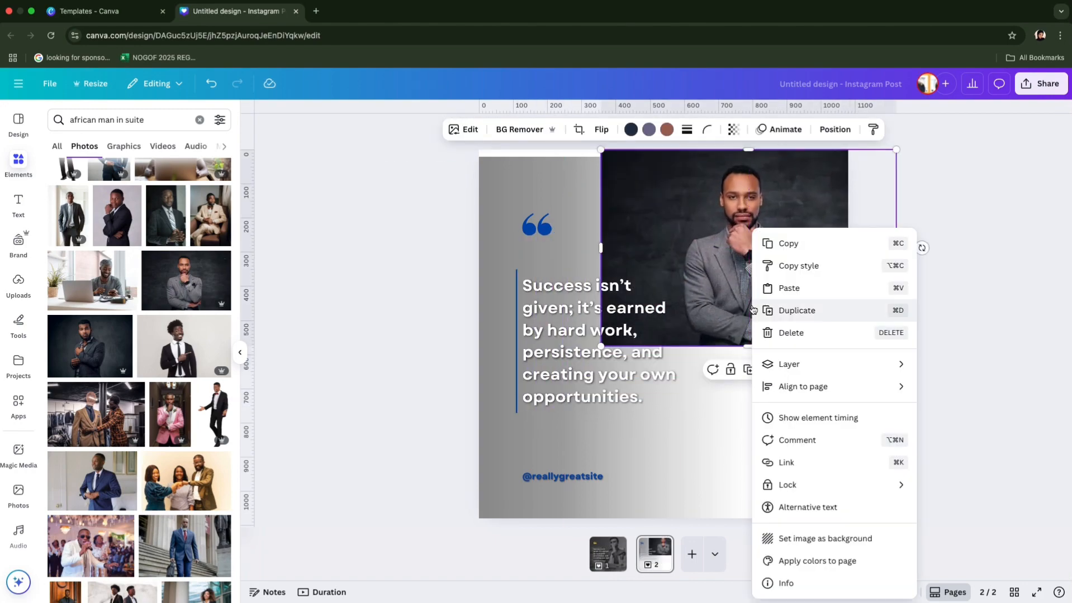
click(792, 546)
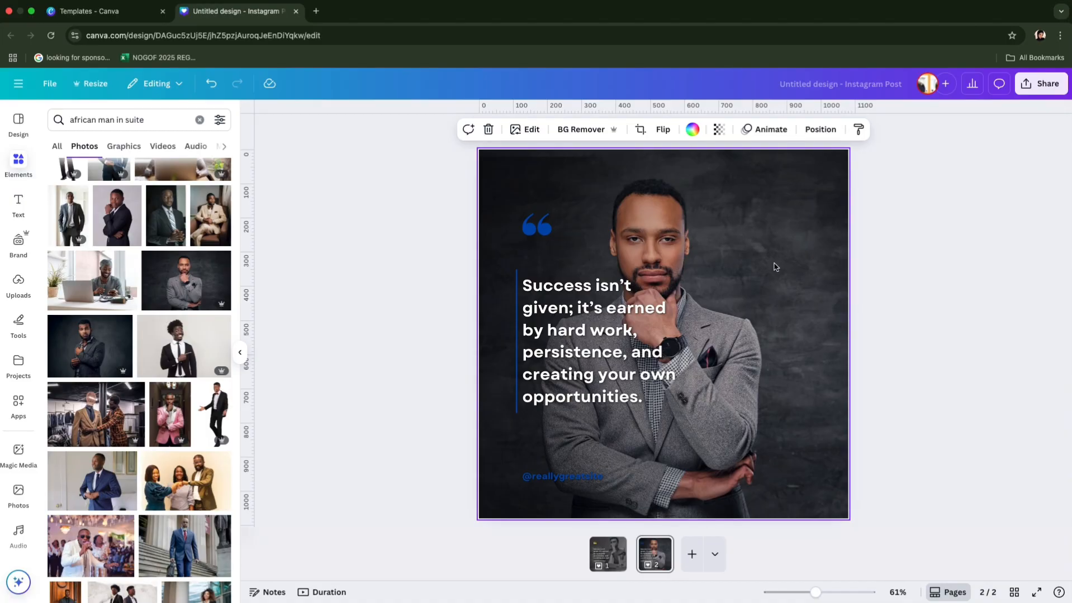
Step: Detach the photo from page 2's background, enlarge it to about 1621 × 1080 px and position it with the man on the page's right half
right_click(754, 389)
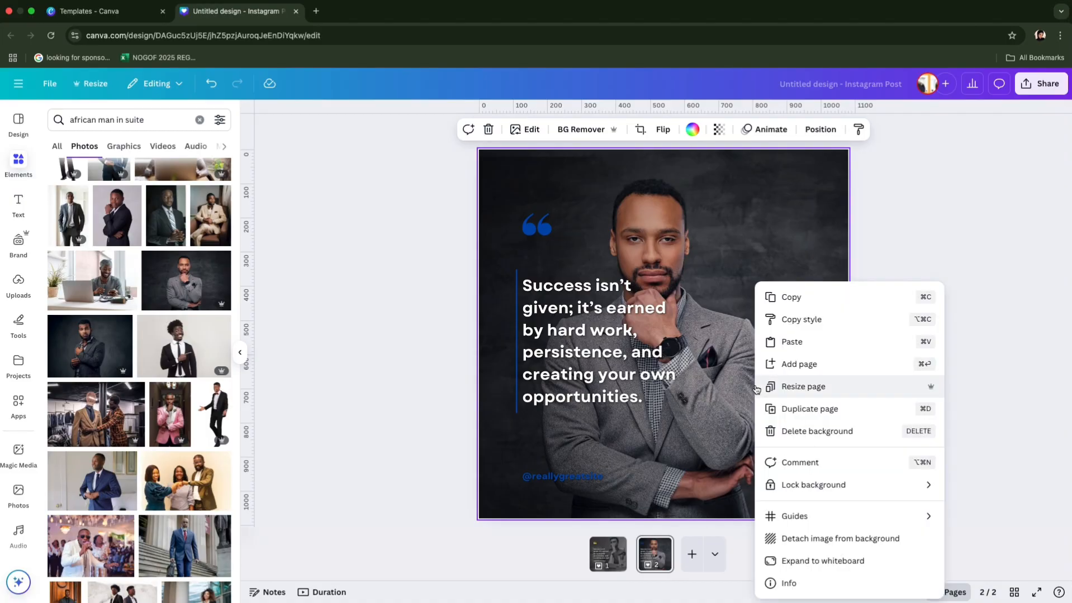
click(808, 538)
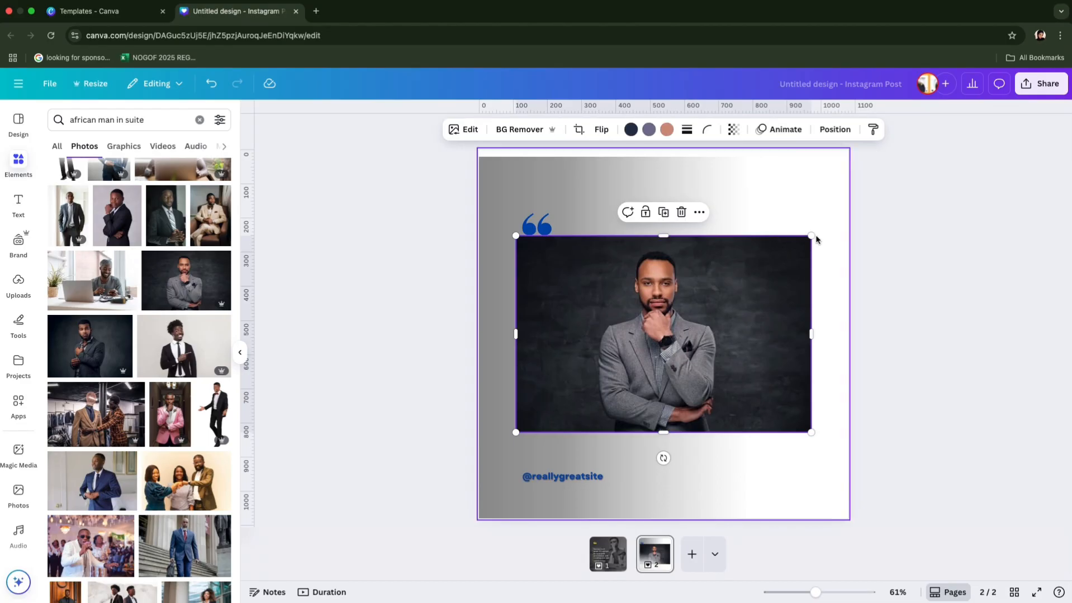
drag(811, 236, 1024, 181)
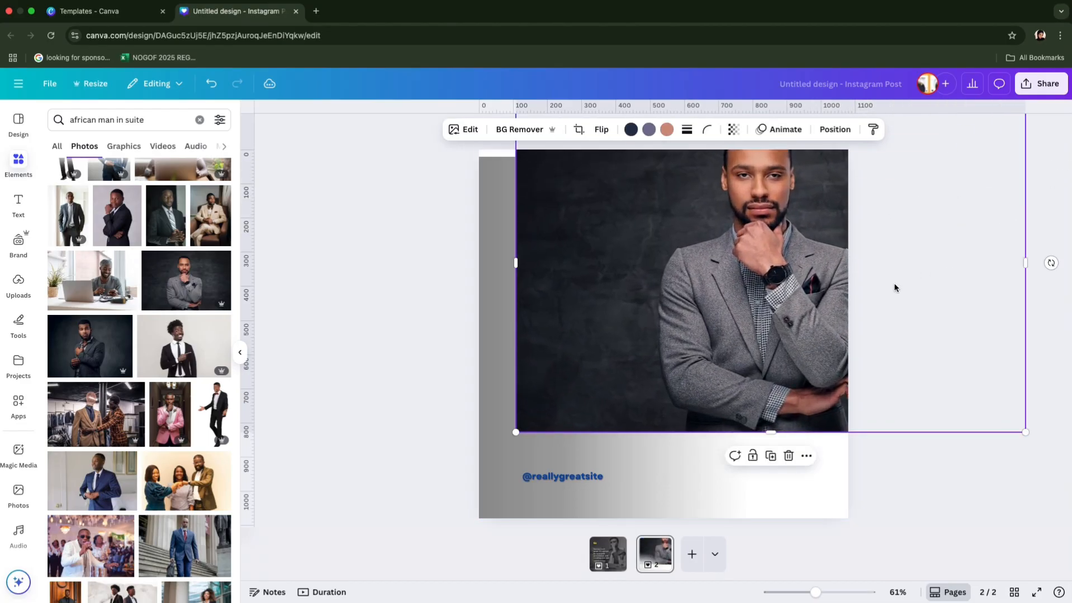
drag(892, 288, 886, 370)
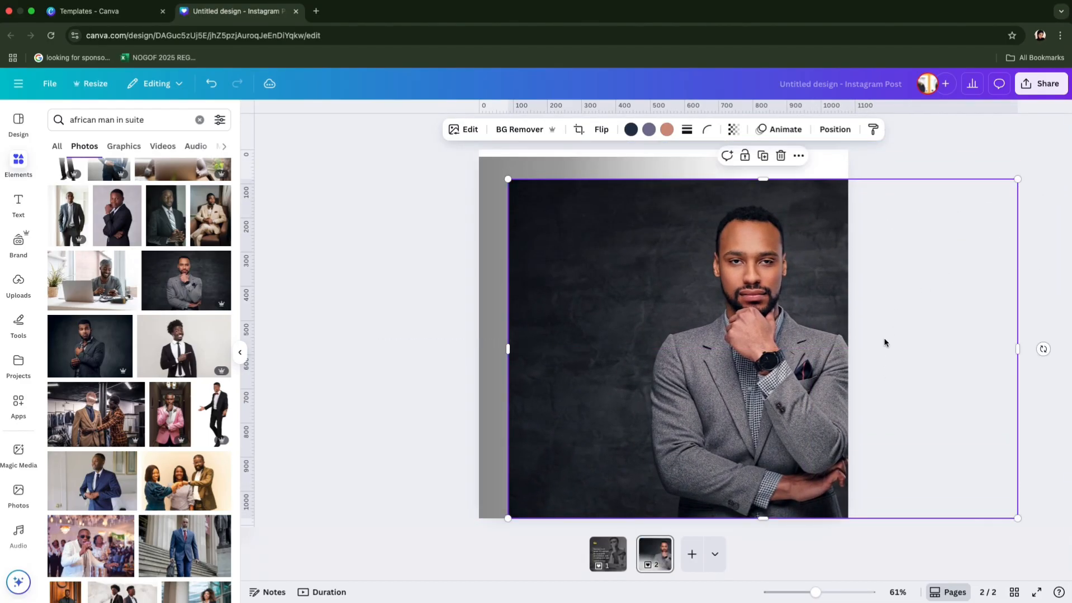
drag(508, 179, 477, 124)
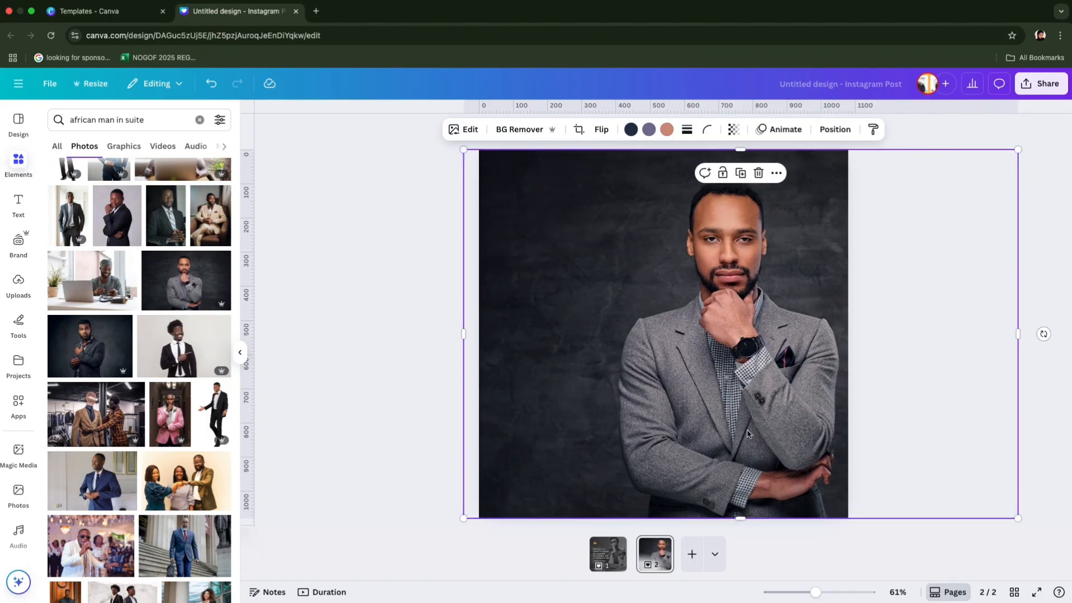
drag(931, 393, 940, 392)
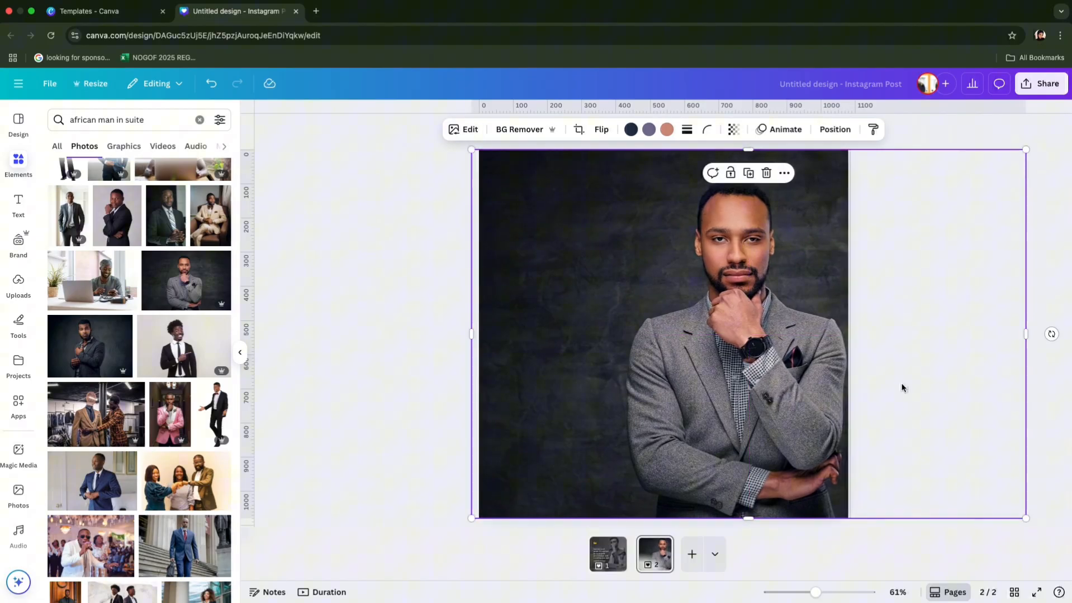
Step: Send the enlarged photo to the back, behind the gradient, quote text and accents on page 2
click(828, 130)
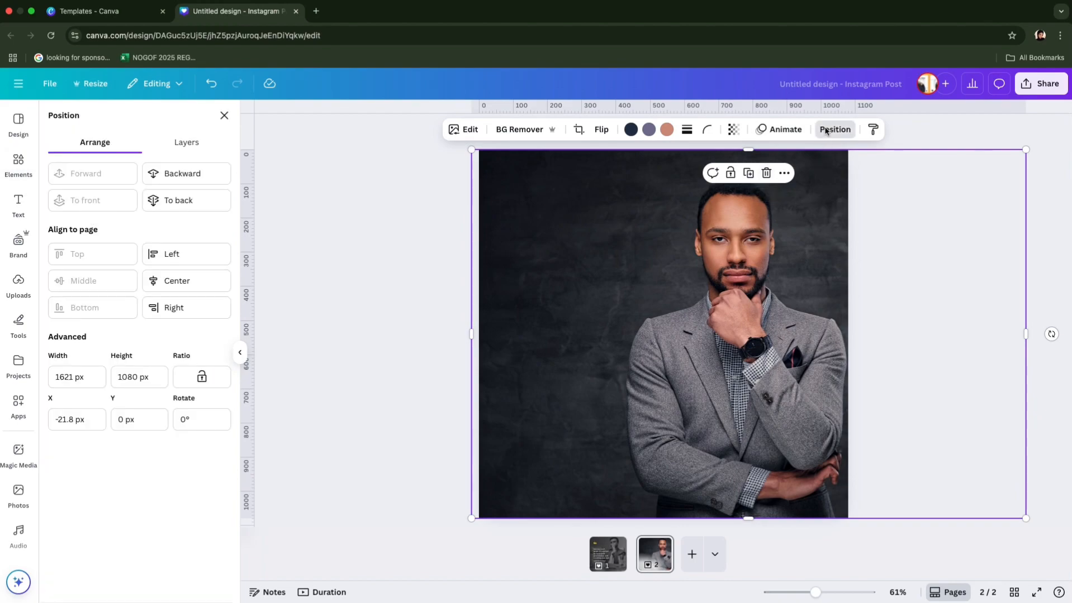
click(181, 202)
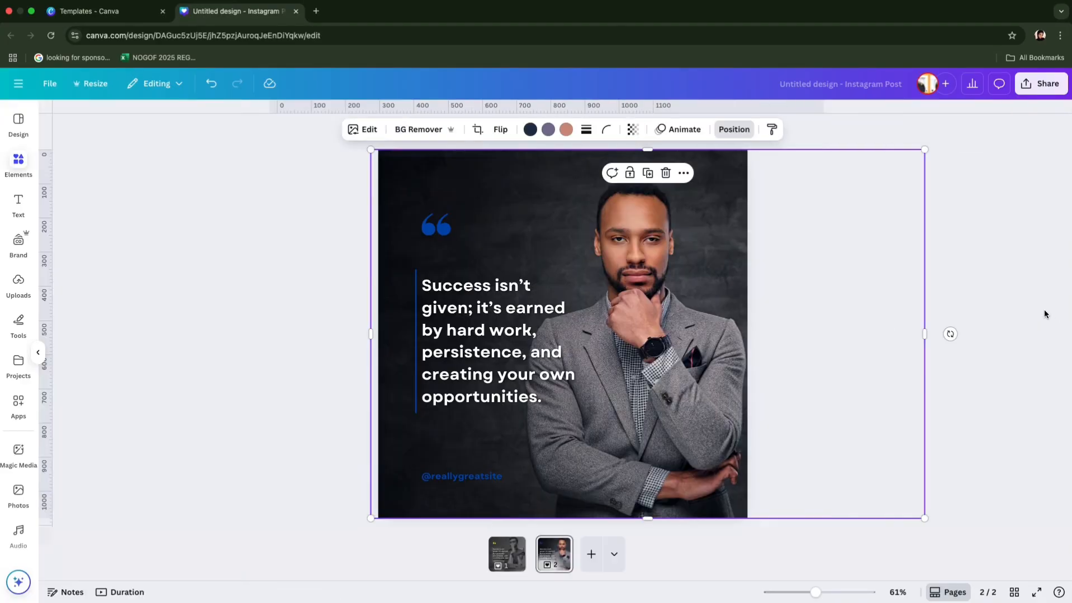
click(1044, 314)
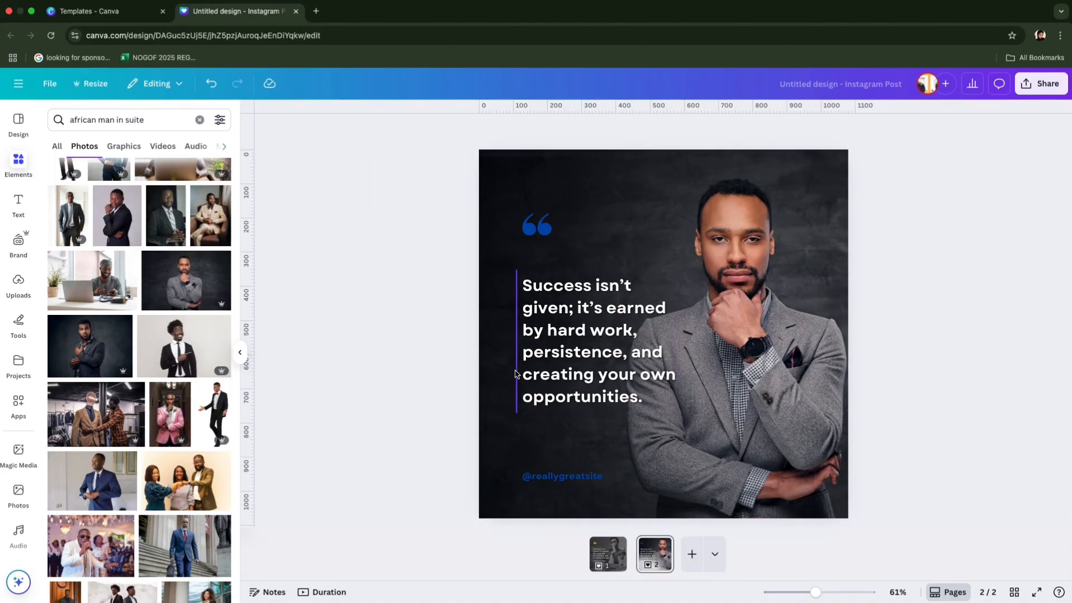
Step: Align the dark gradient overlay with page 2's edges so it covers the whole page
click(561, 321)
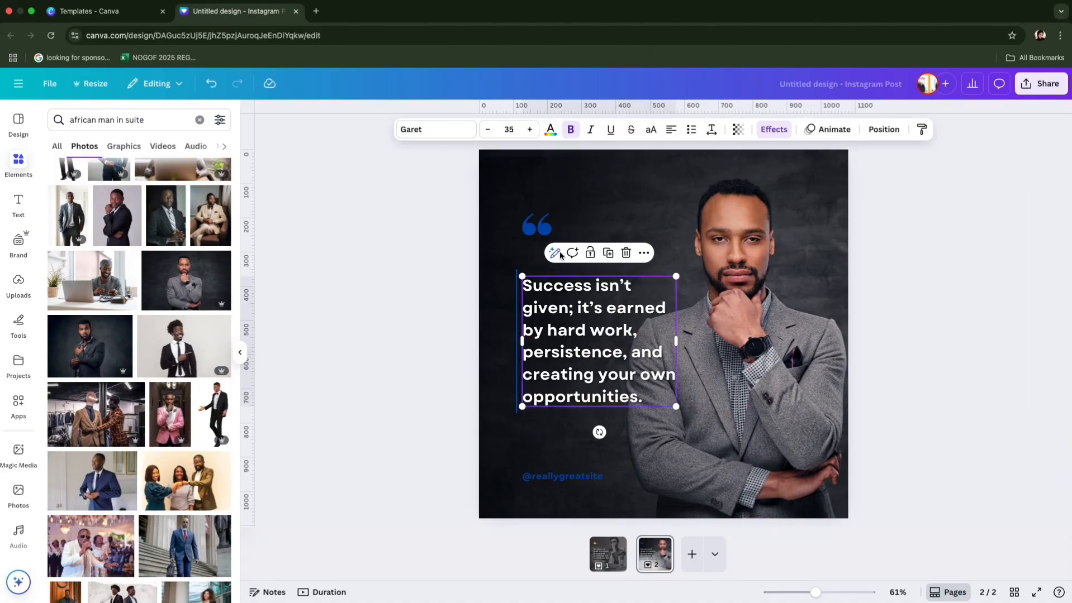
shift+click(493, 188)
drag(566, 171, 601, 171)
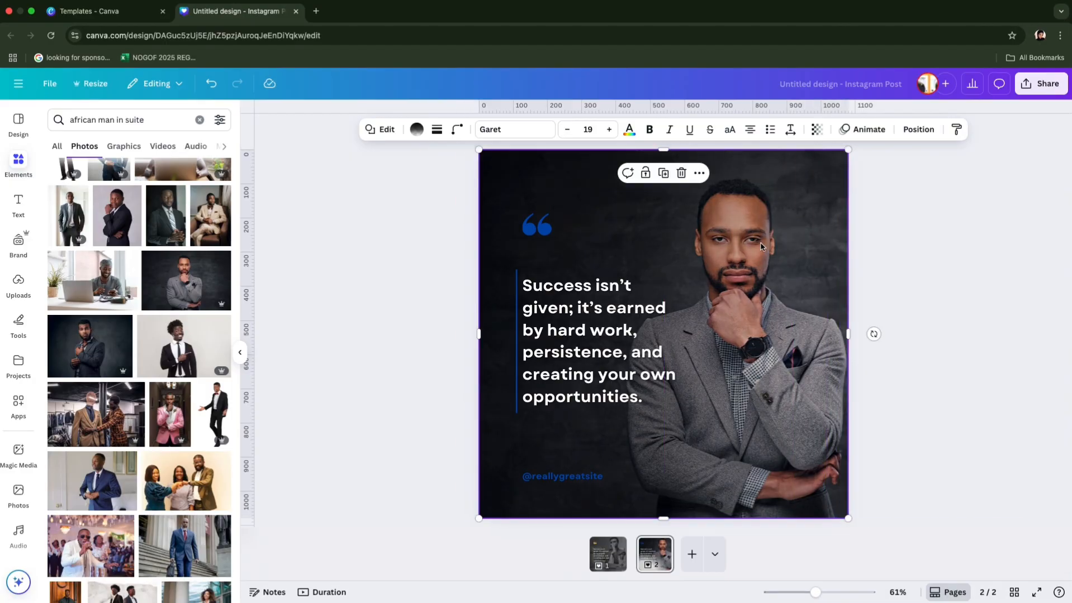
click(960, 287)
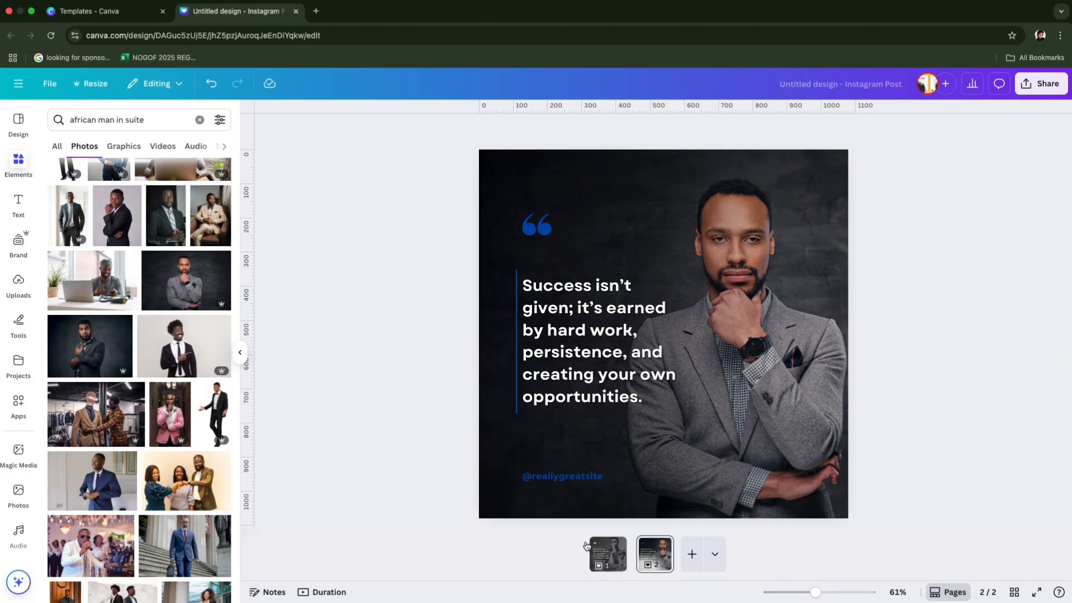
Step: Duplicate page 2 and remove the background from the man's photo on the new page 3
click(659, 547)
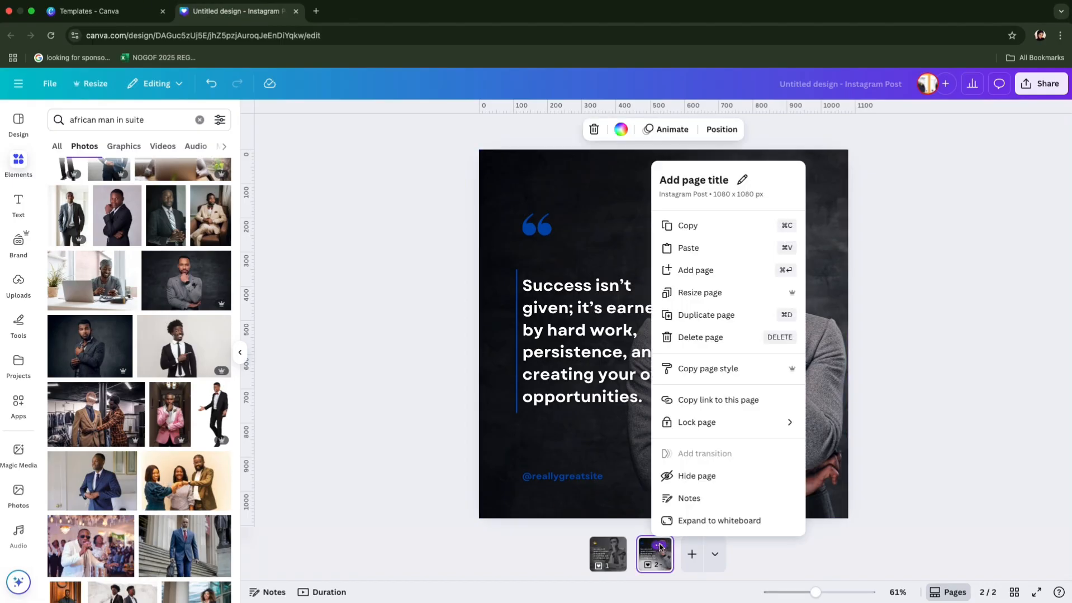
click(706, 316)
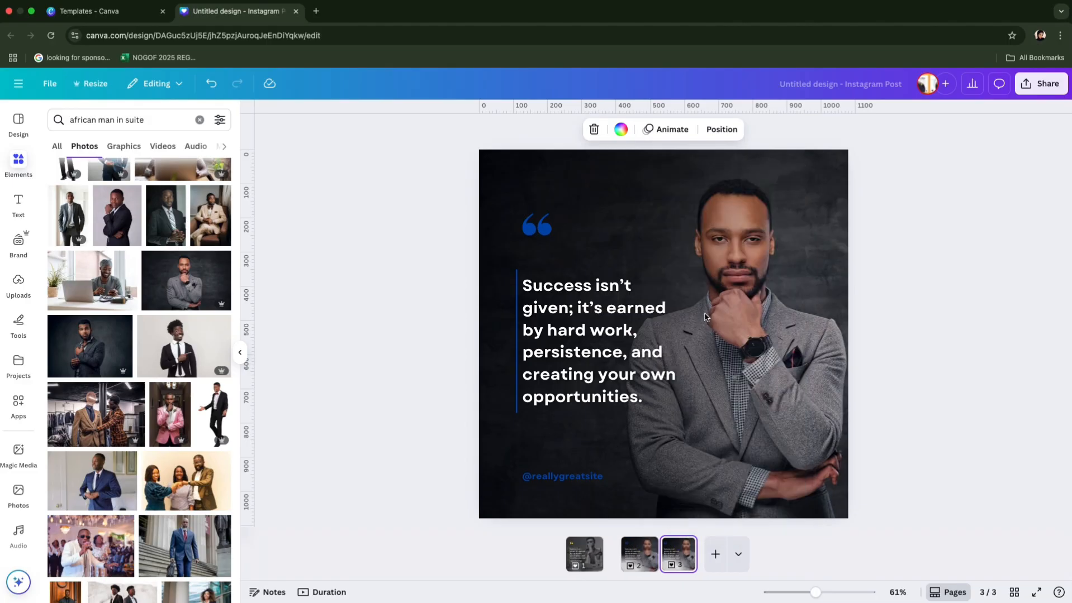
click(483, 237)
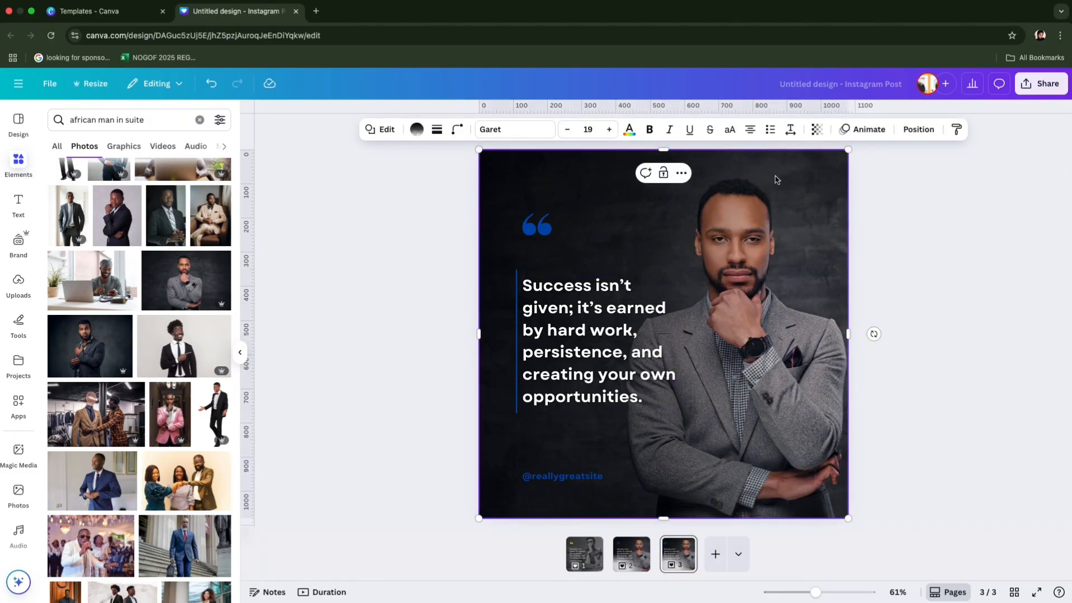
click(391, 134)
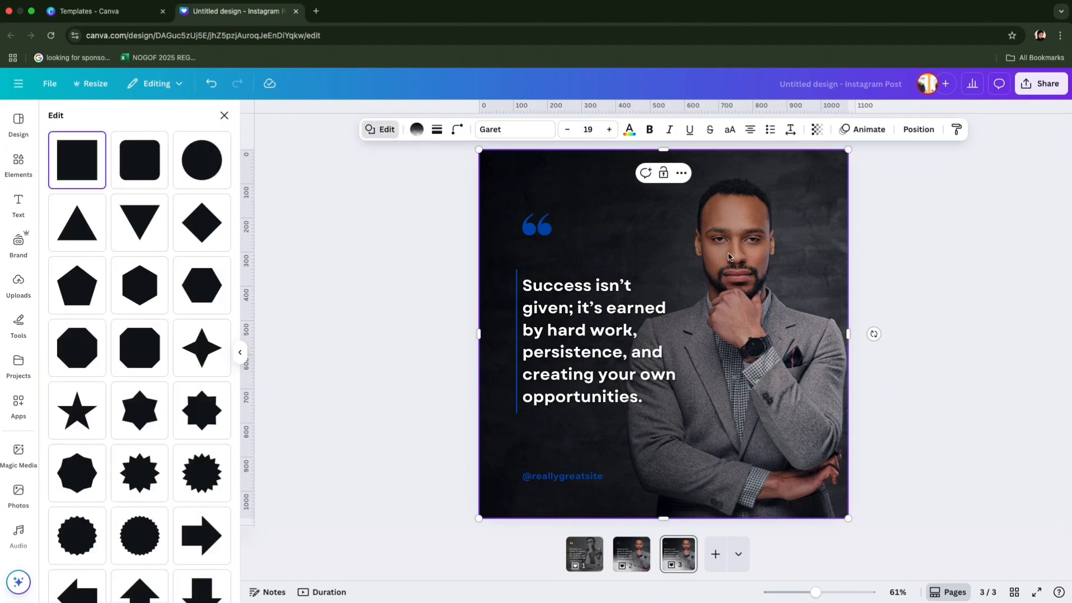
click(810, 242)
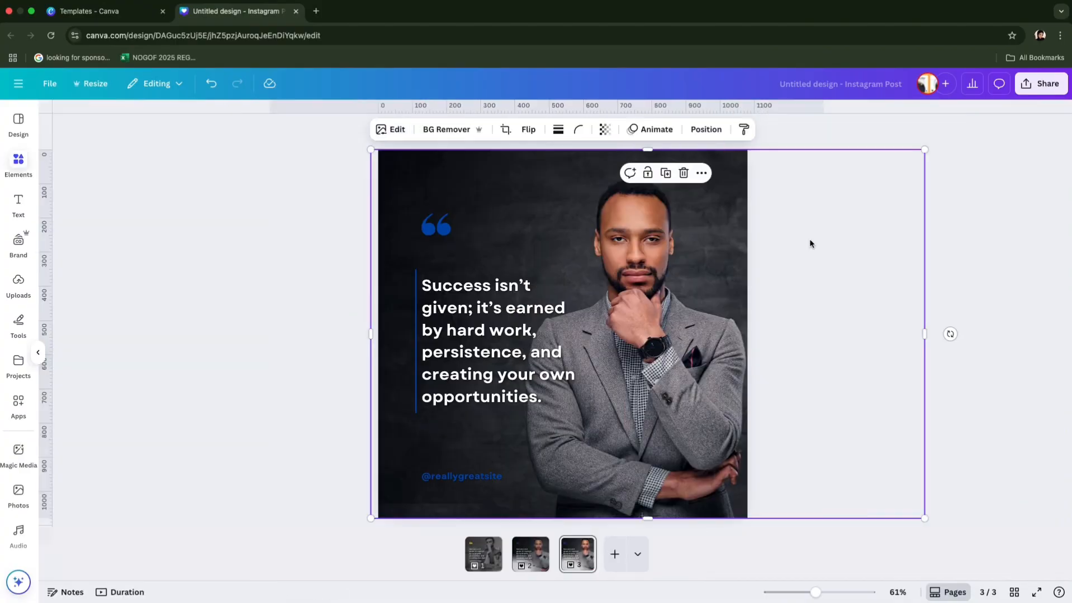
click(520, 130)
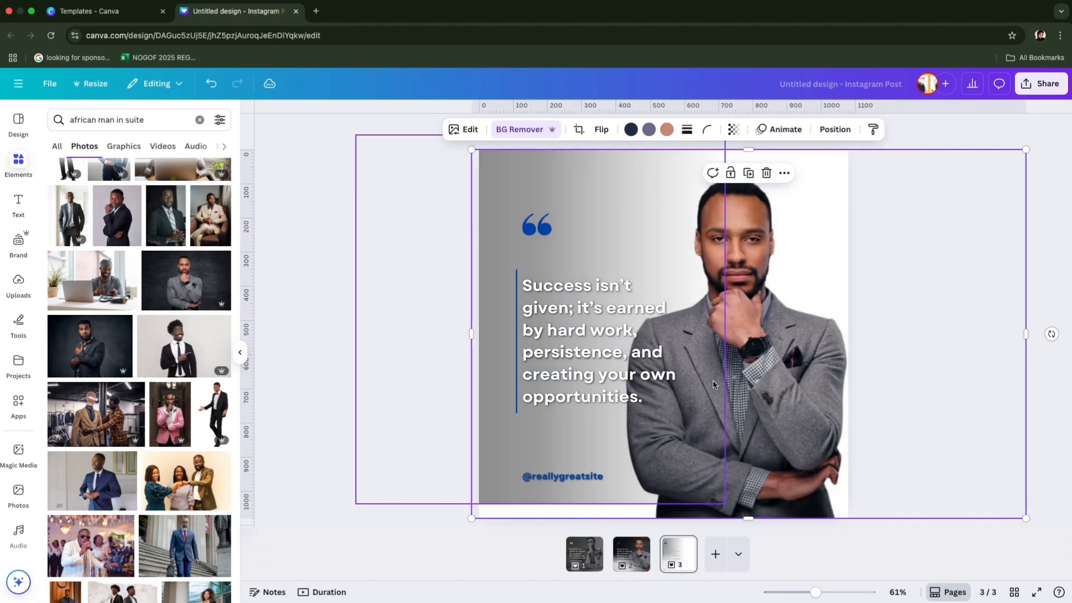
click(1037, 275)
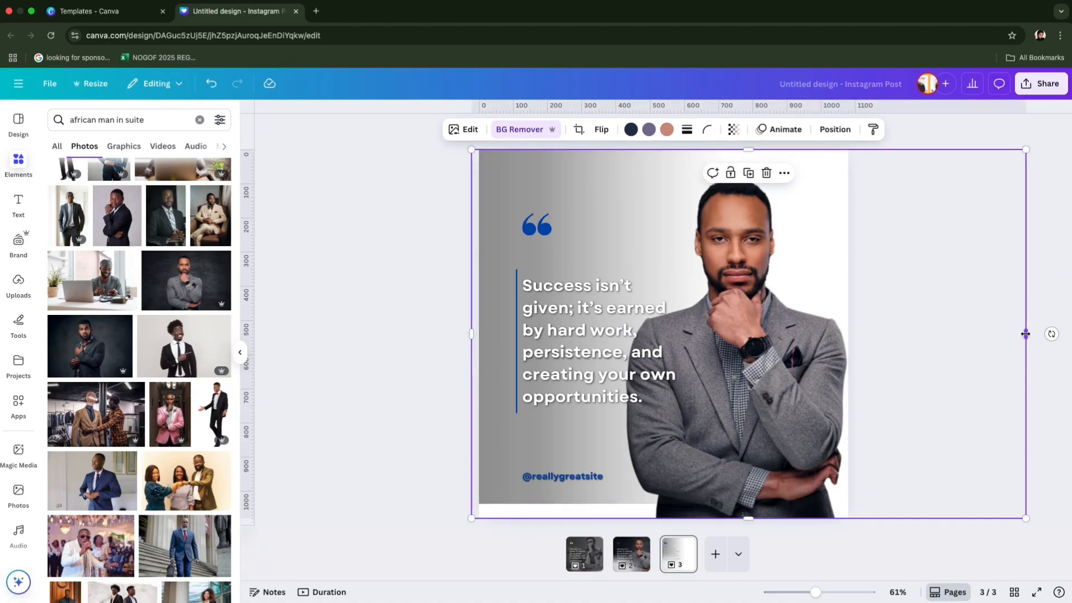
Step: Crop the sides of the cutout photo to page 3's edges and clear the gradient overlay off the page
drag(1027, 333, 848, 335)
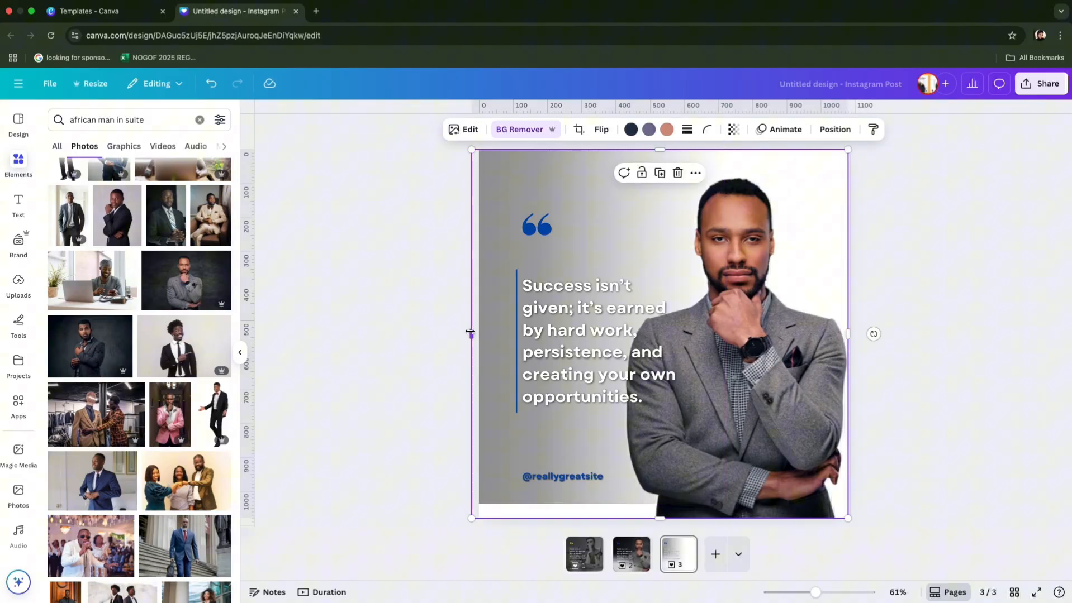
drag(471, 333, 477, 330)
click(867, 304)
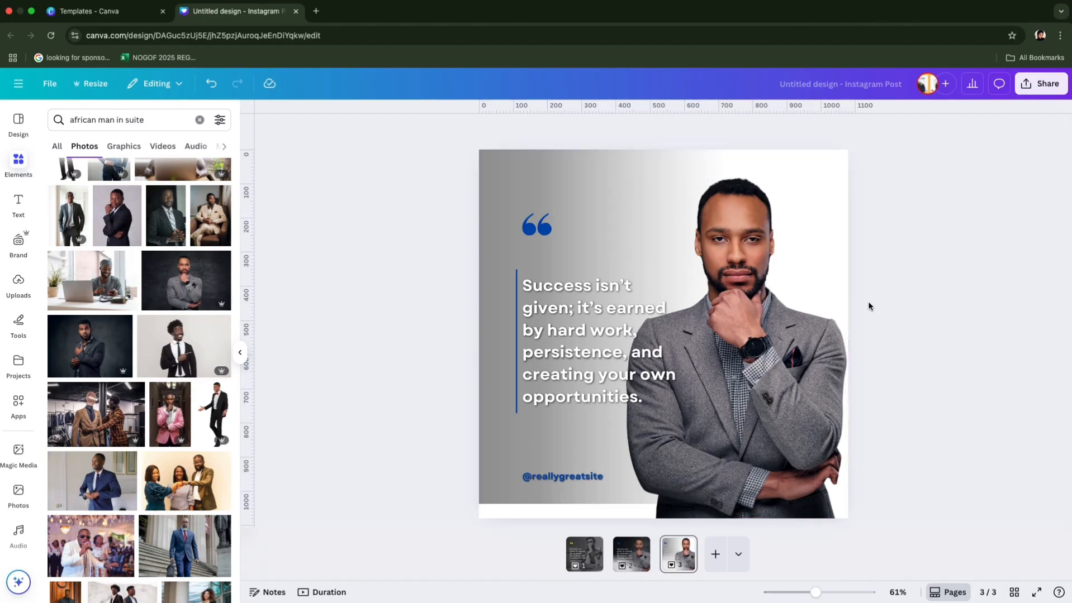
drag(502, 473, 252, 439)
Step: Remove the shadow effect from page 3's quote text and color the text black
click(557, 366)
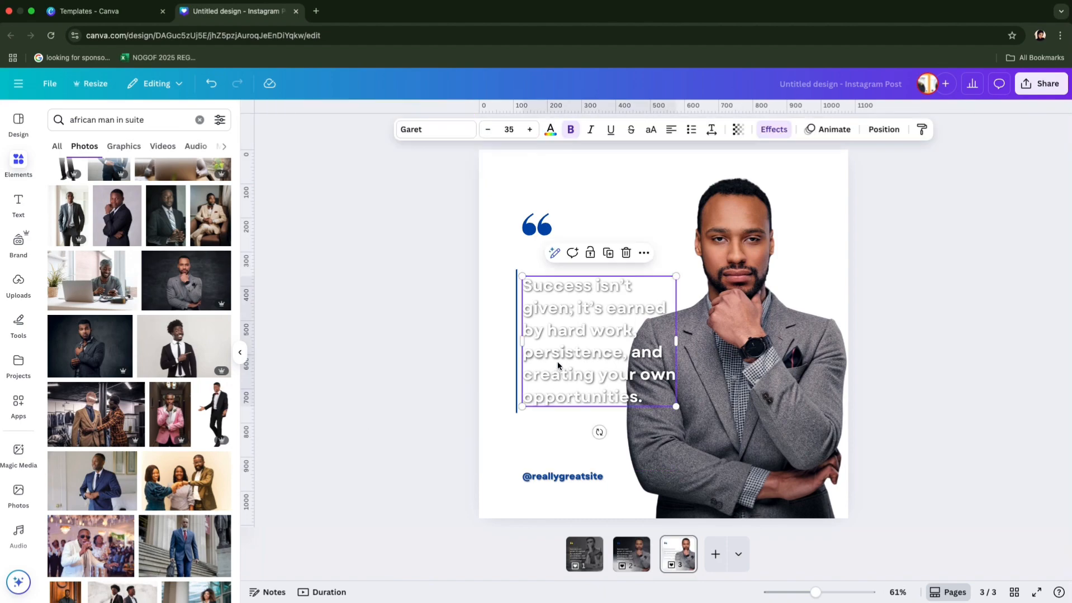
click(773, 129)
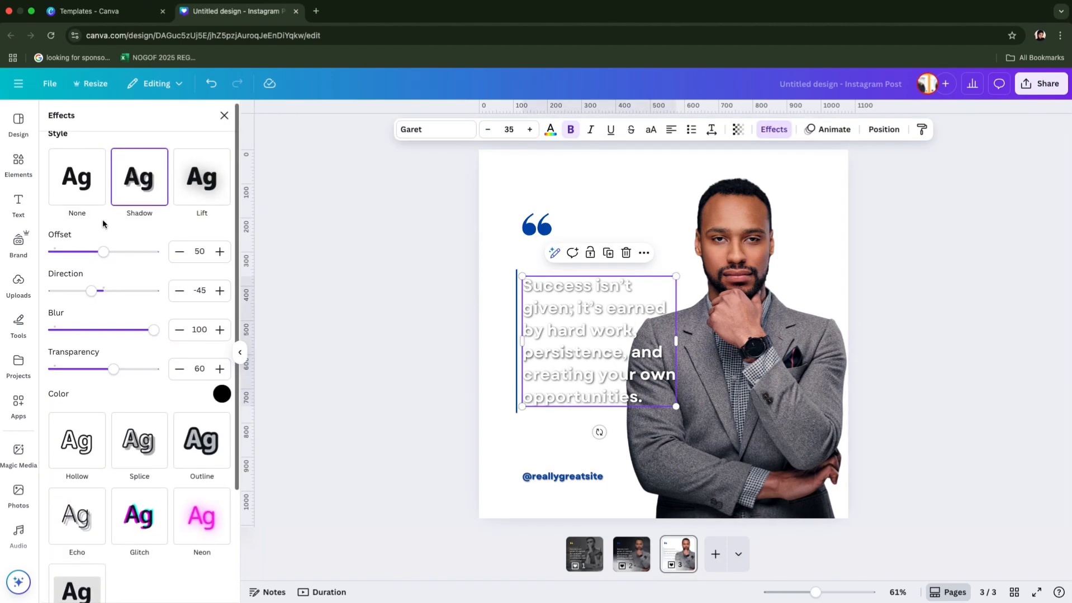
click(83, 195)
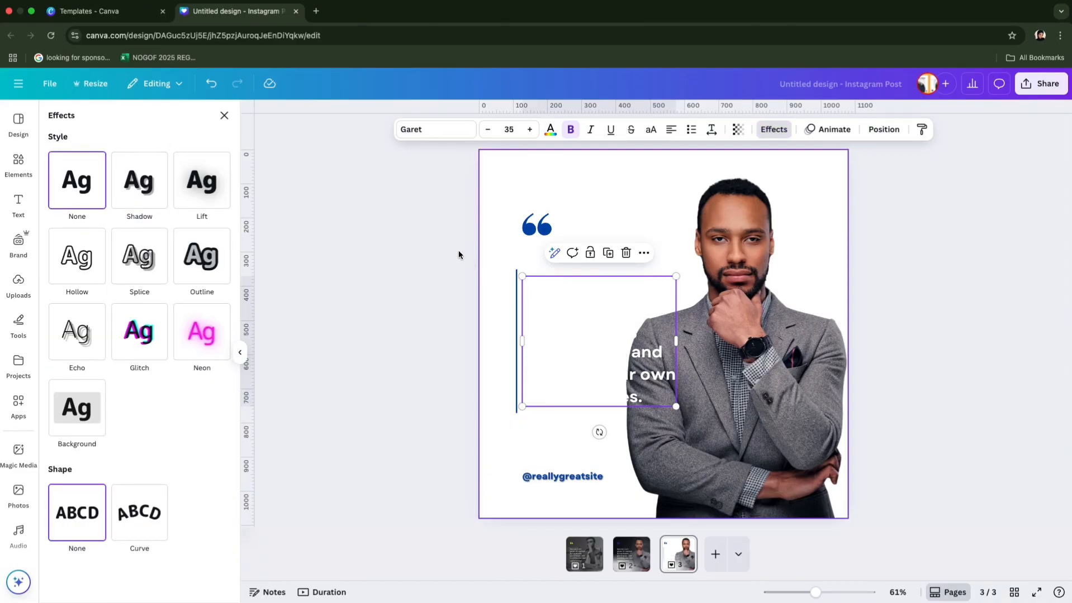
click(550, 131)
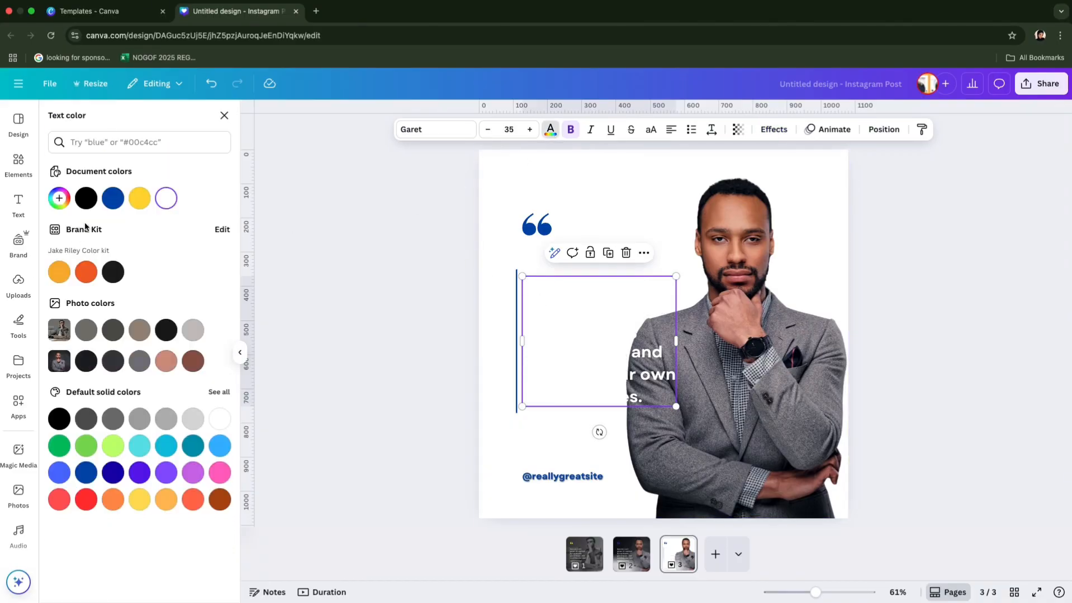
click(86, 198)
key(Escape)
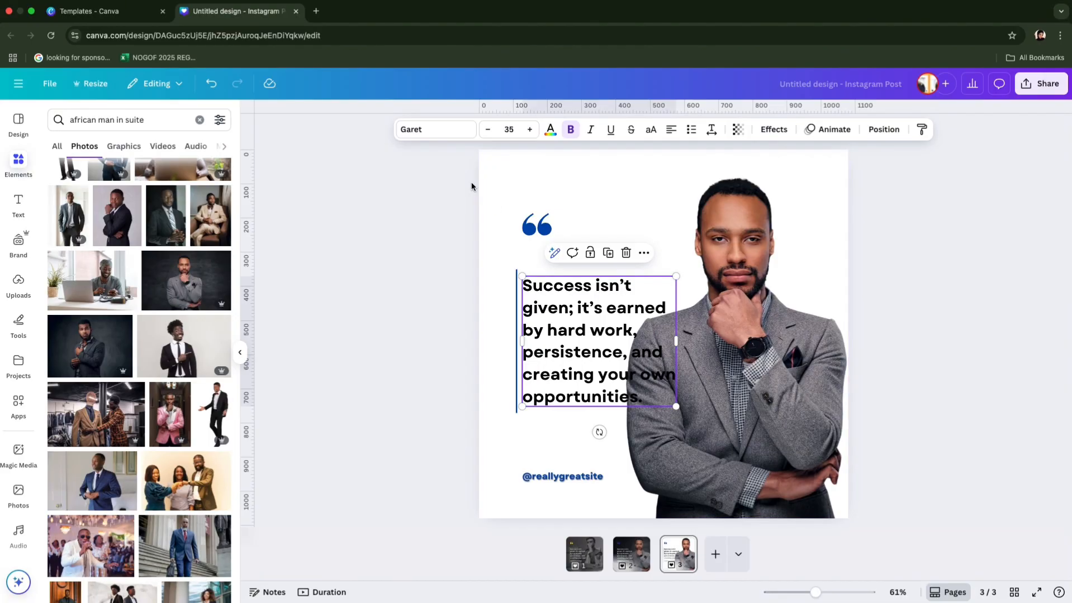
Step: Move page 3's quote mark, line, quote and handle up together and scale them down to clear the man's figure
drag(471, 182, 555, 480)
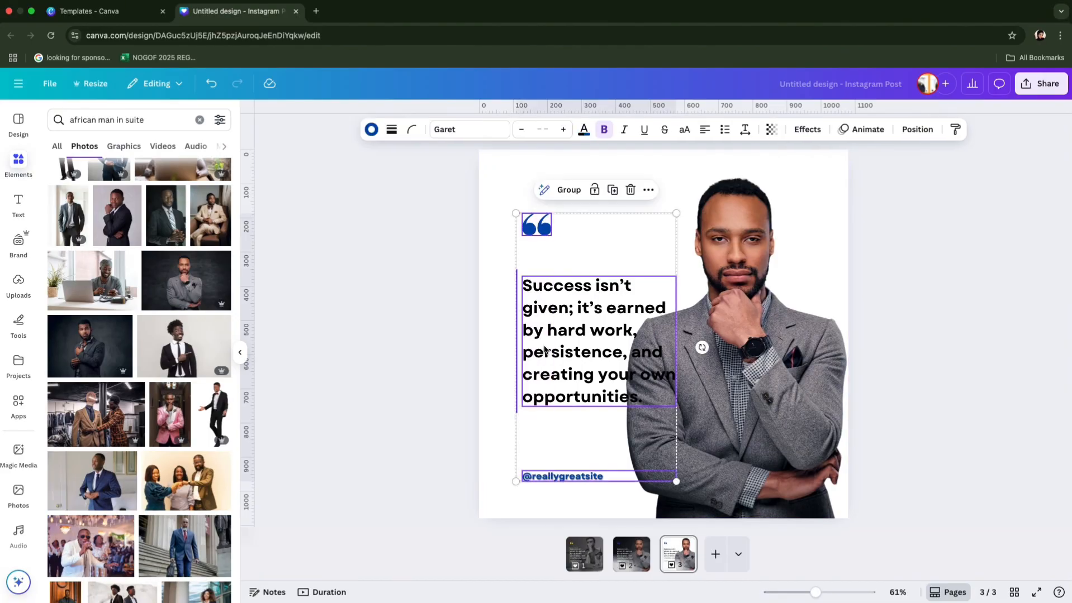
drag(544, 349, 545, 318)
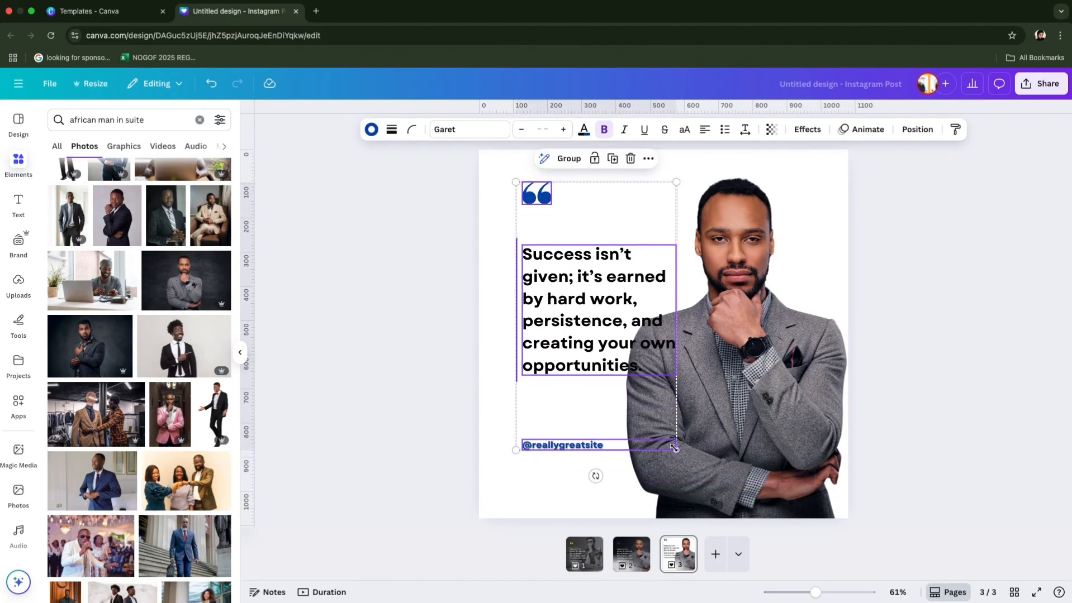
drag(673, 448, 638, 386)
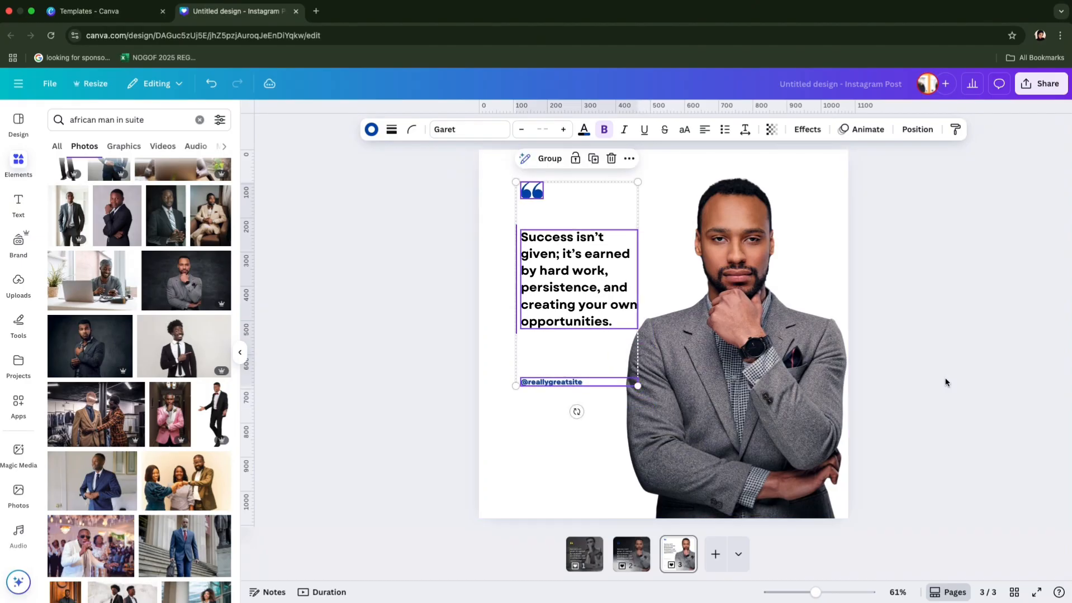
click(945, 382)
drag(546, 381, 559, 477)
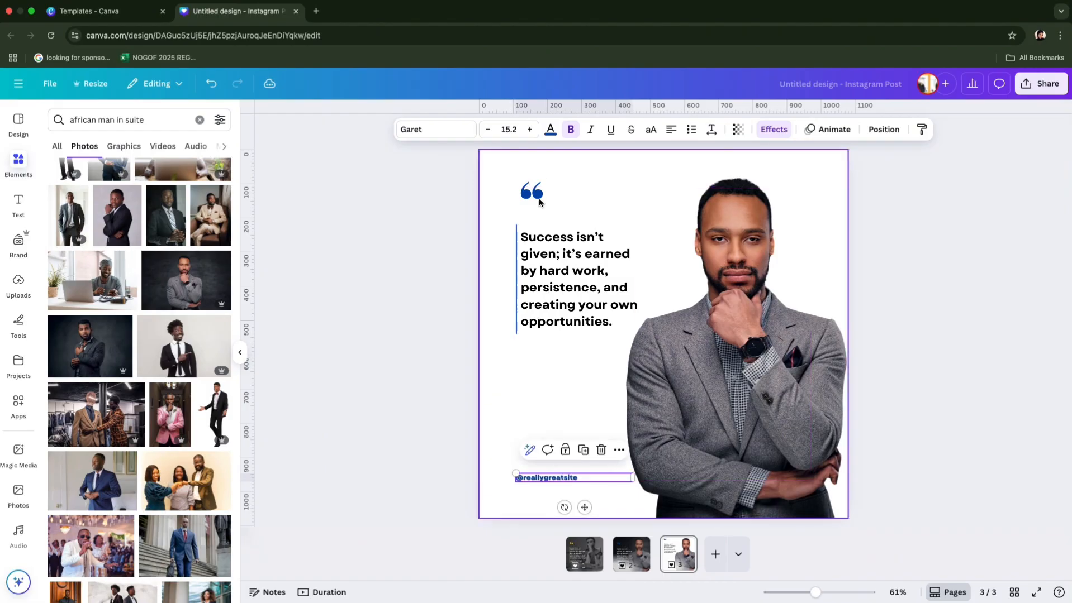
click(550, 131)
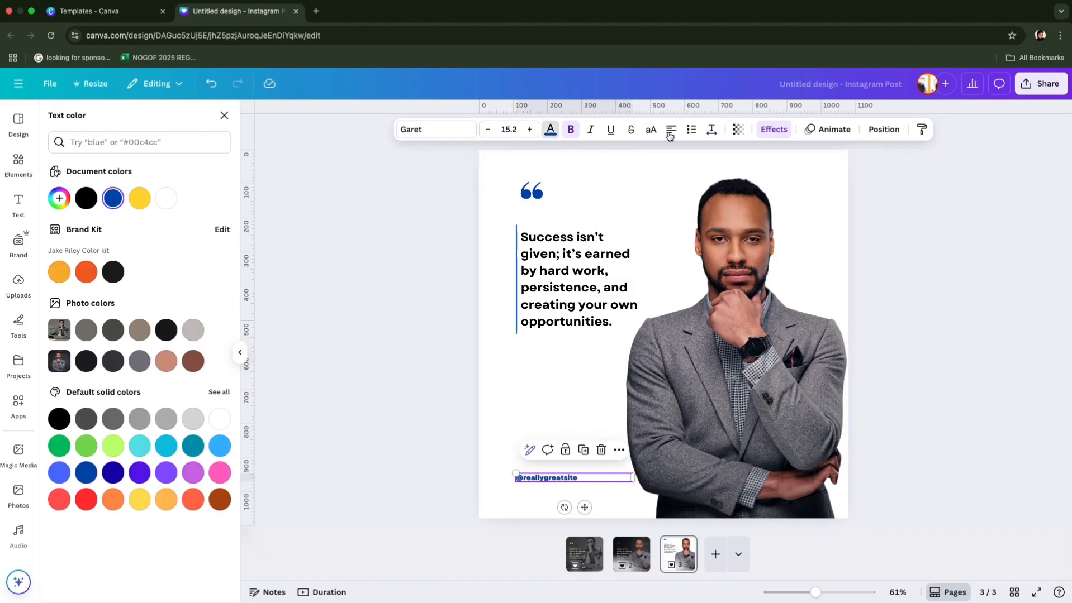
click(769, 135)
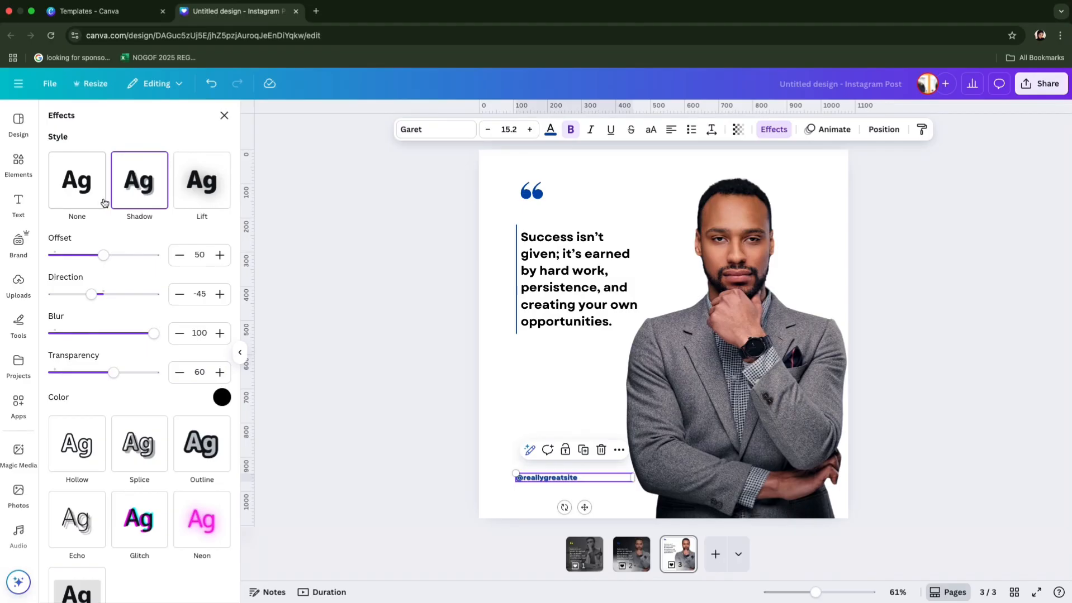
click(148, 201)
click(844, 250)
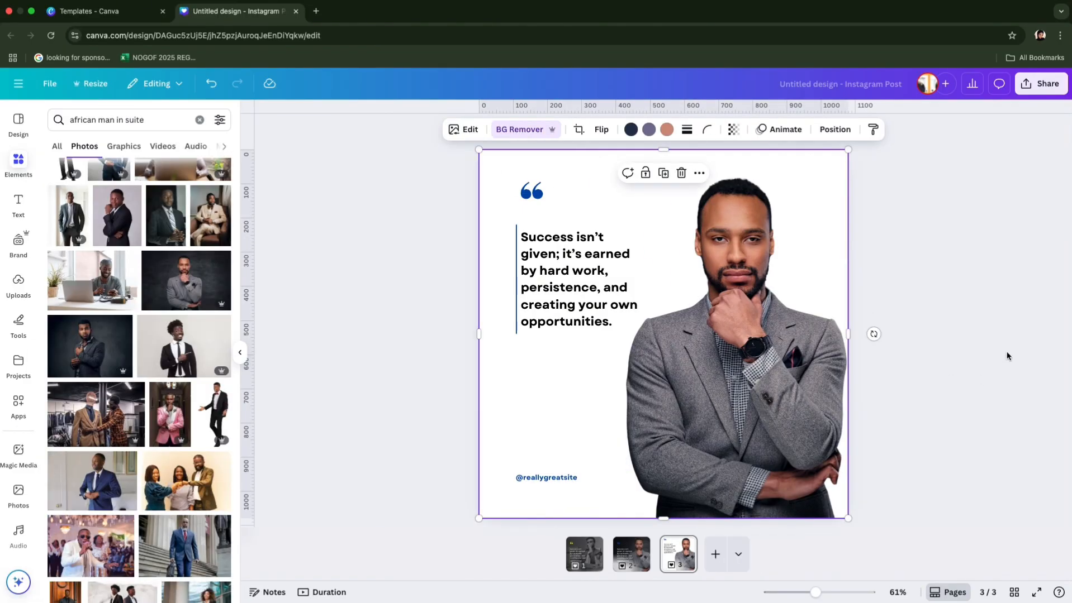
click(959, 336)
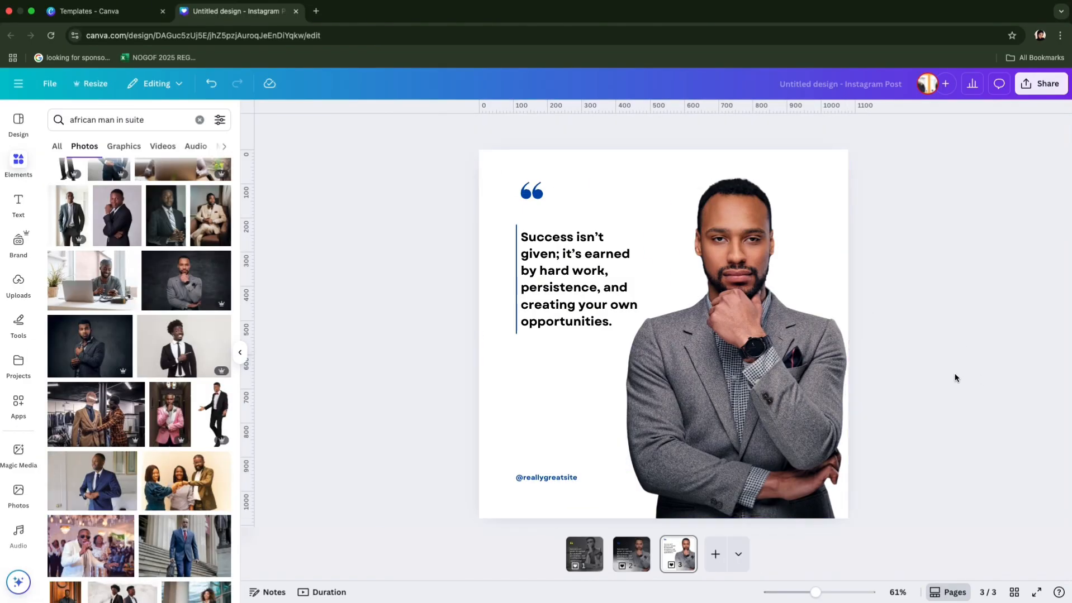
Step: Crop the empty side of page 3's cutout photo closer to the man's figure and apply the Outline shadow effect to it
click(736, 315)
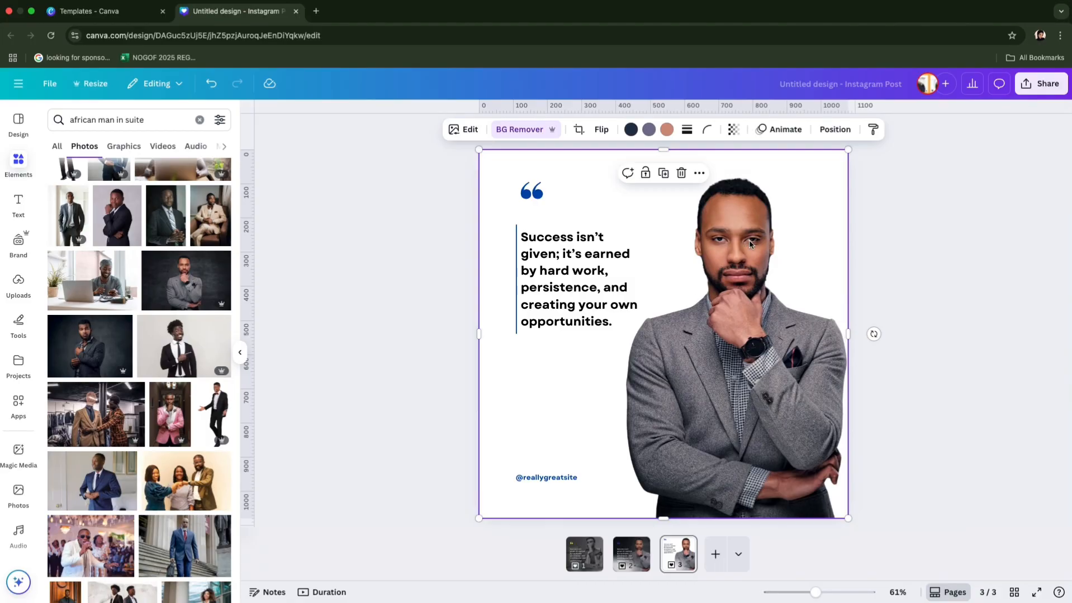
drag(478, 334, 599, 334)
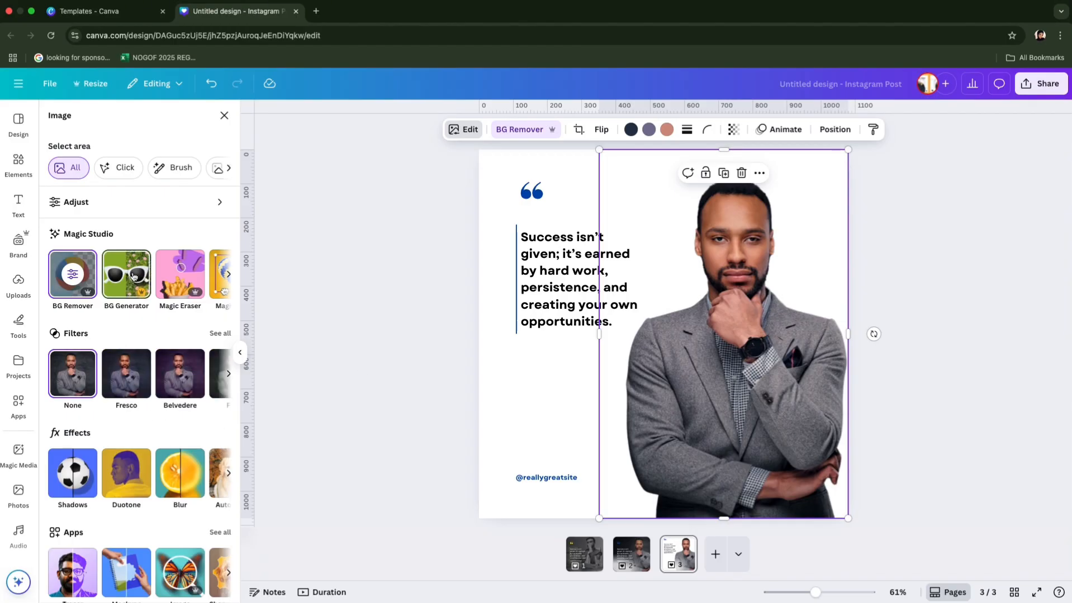
scroll(138, 297, down, 1)
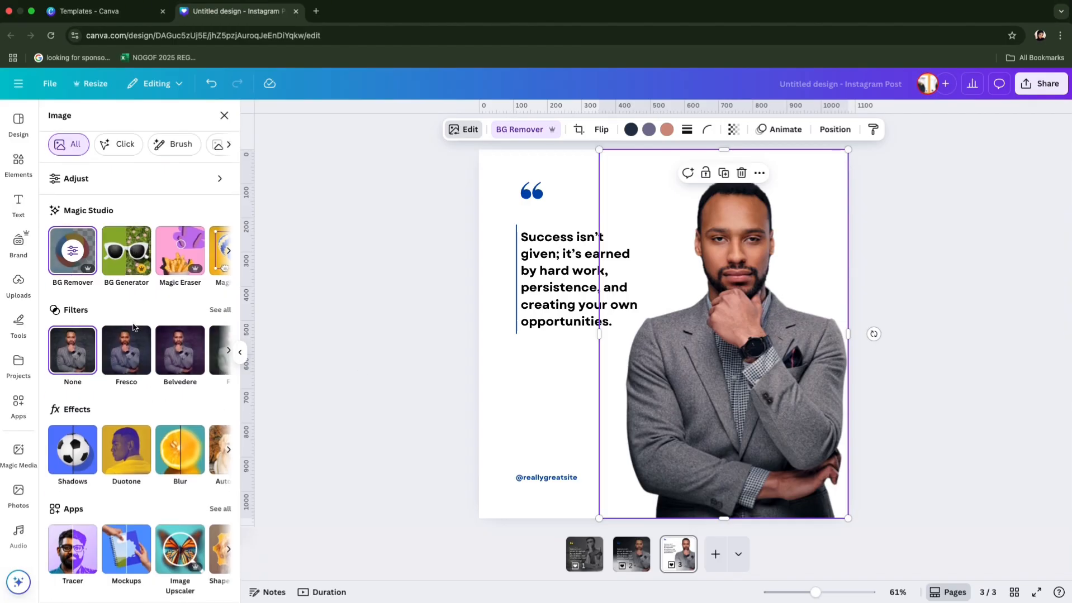
click(76, 458)
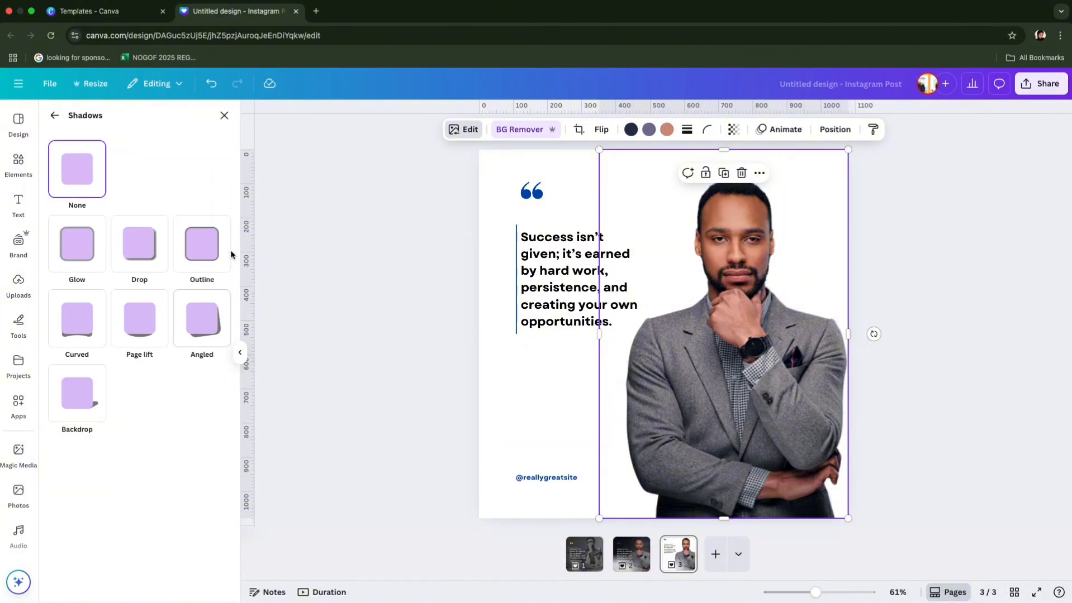
click(195, 261)
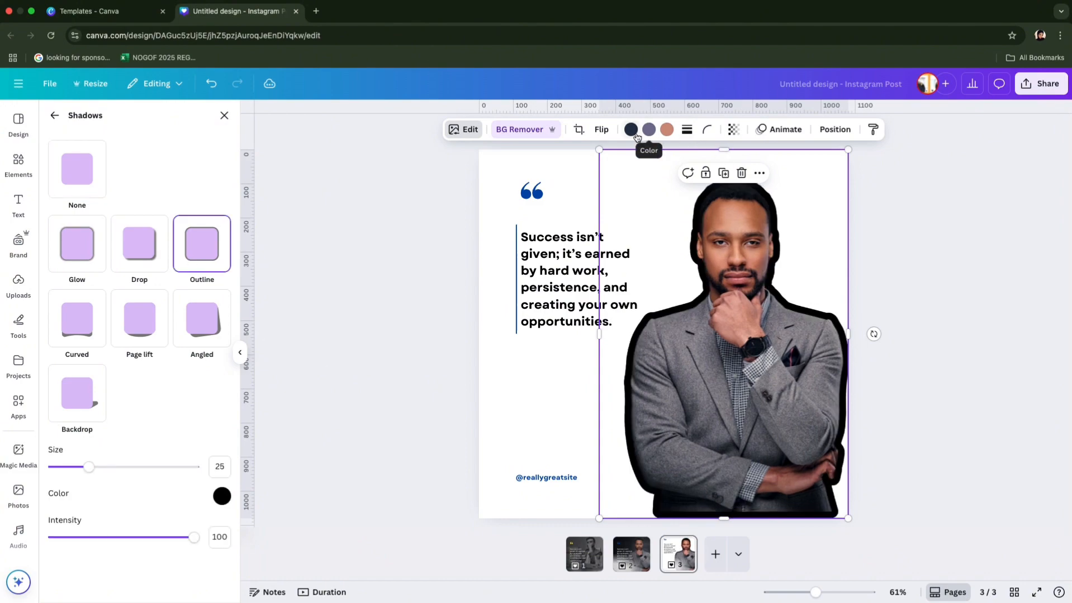
click(221, 496)
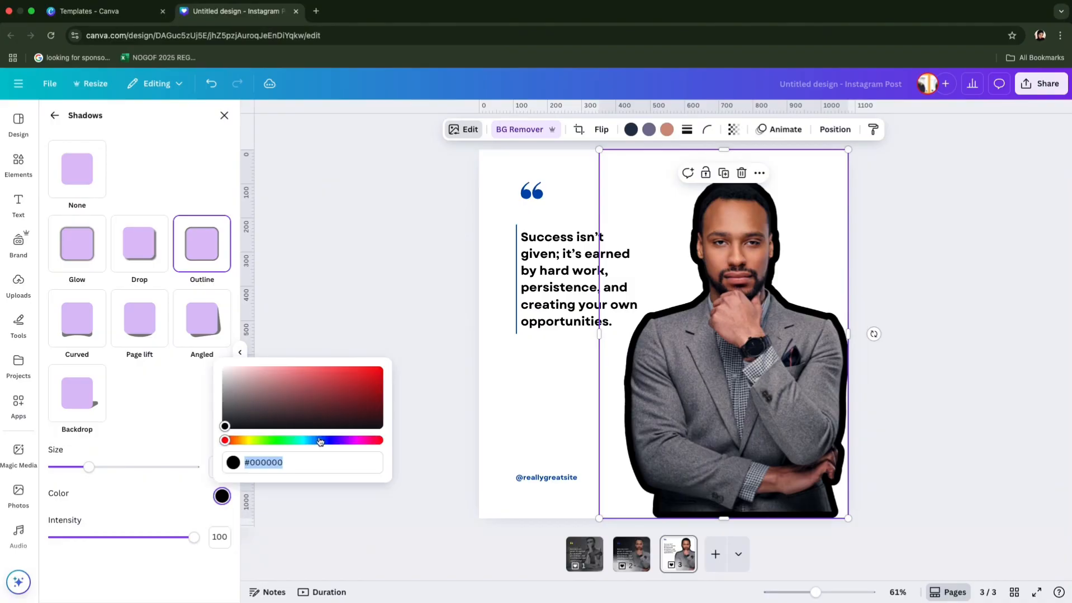
click(531, 477)
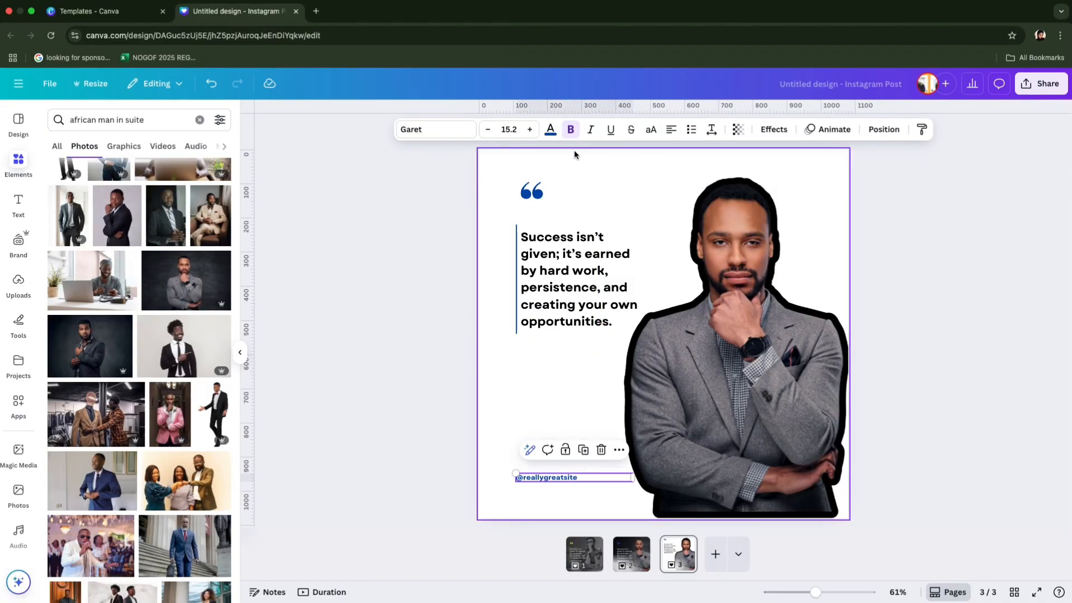
click(550, 129)
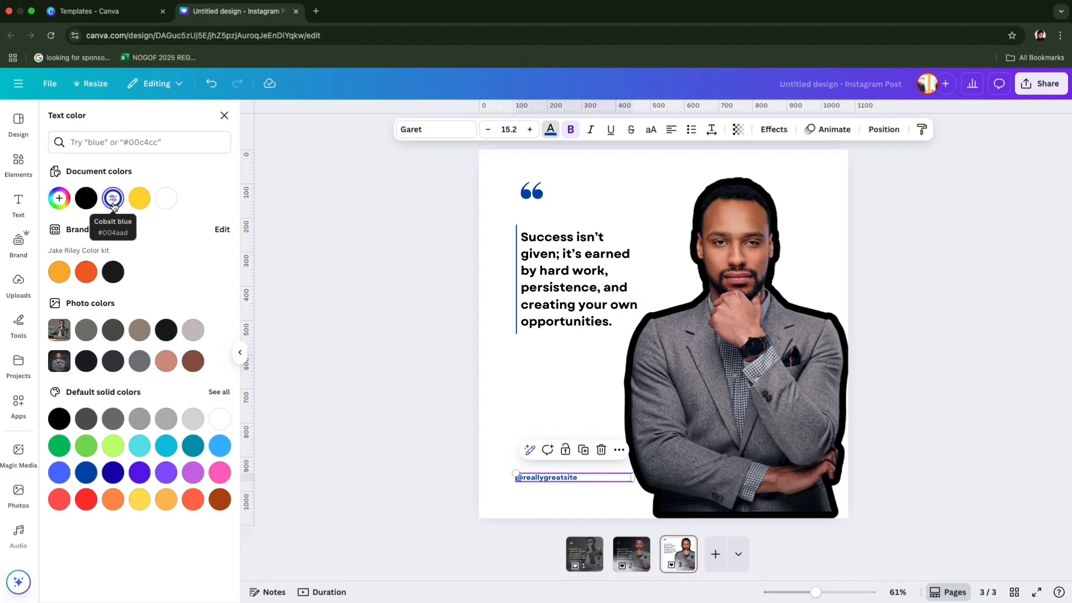
click(720, 278)
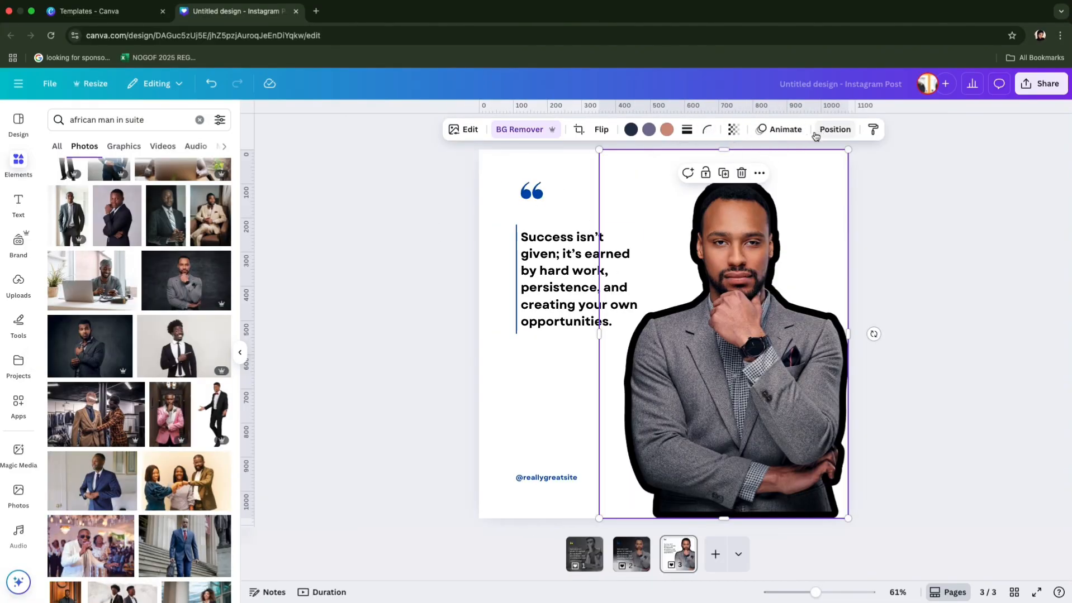
click(465, 133)
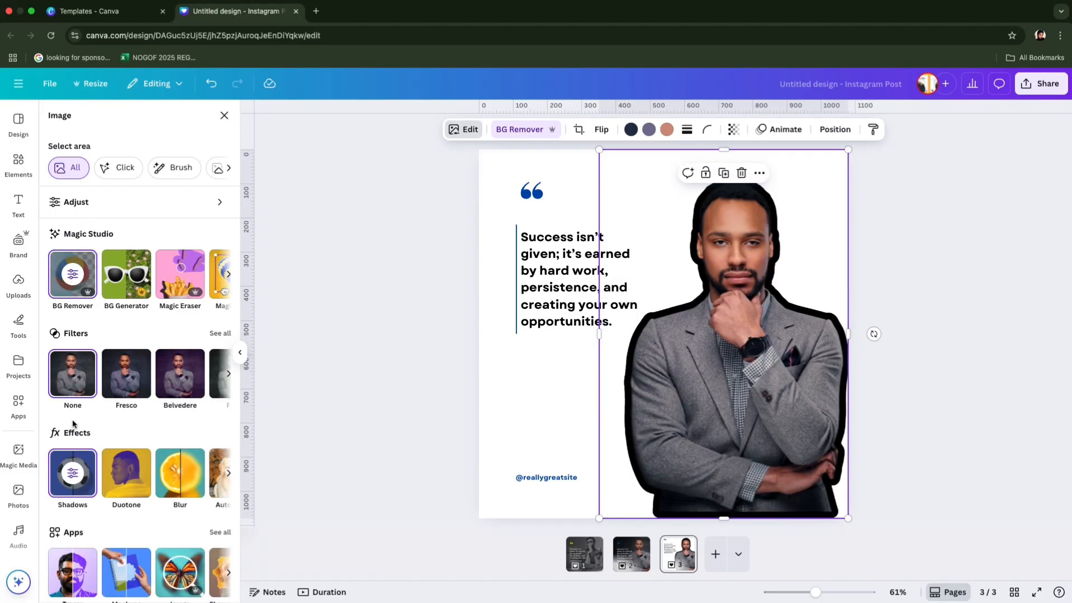
click(72, 481)
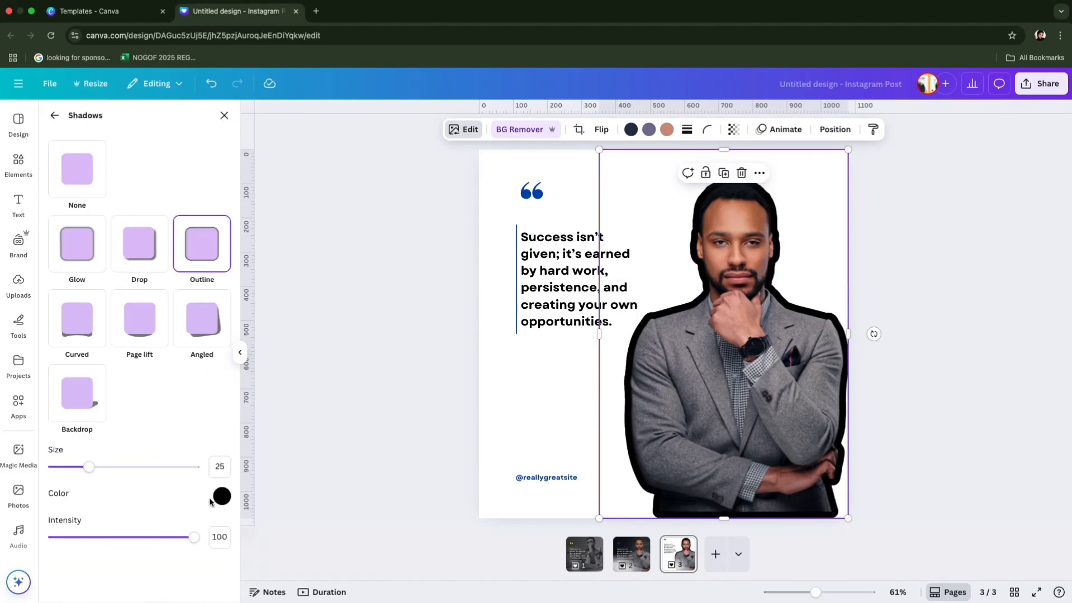
click(222, 496)
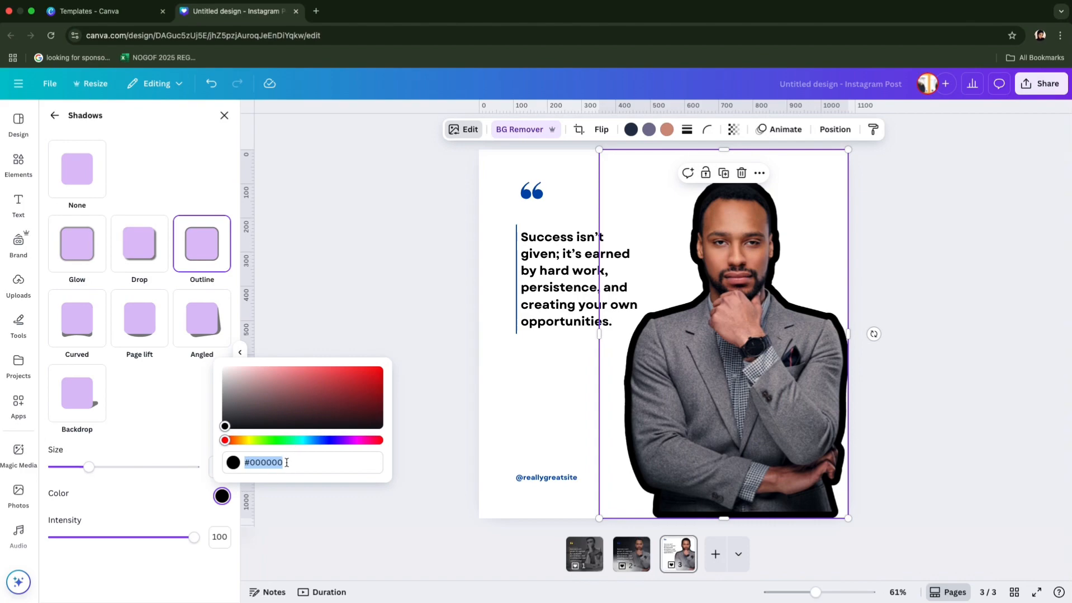
drag(245, 457, 256, 463)
text(4)
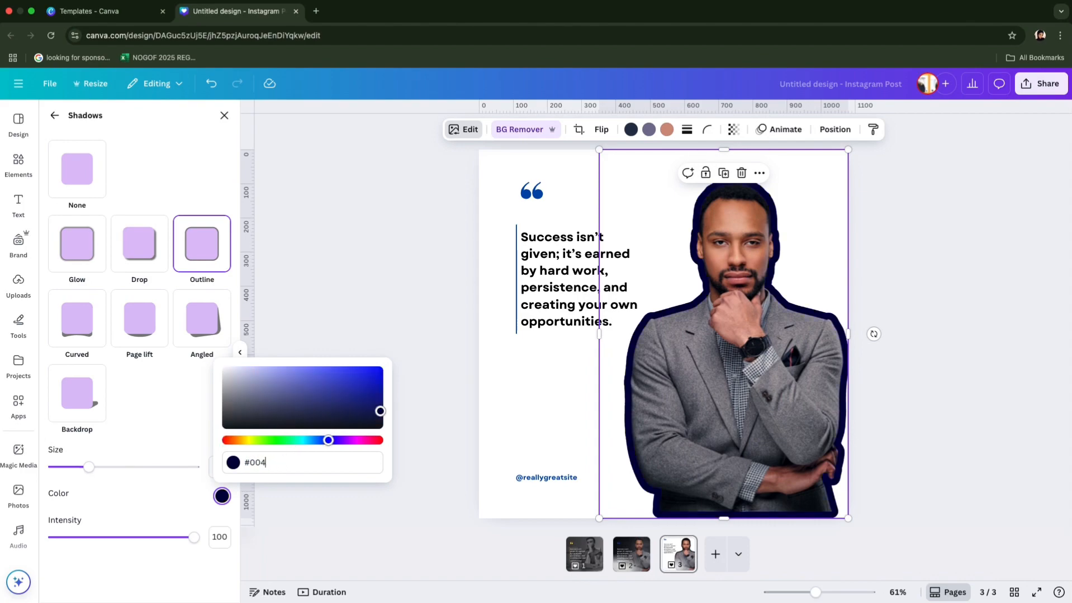
text(AAD)
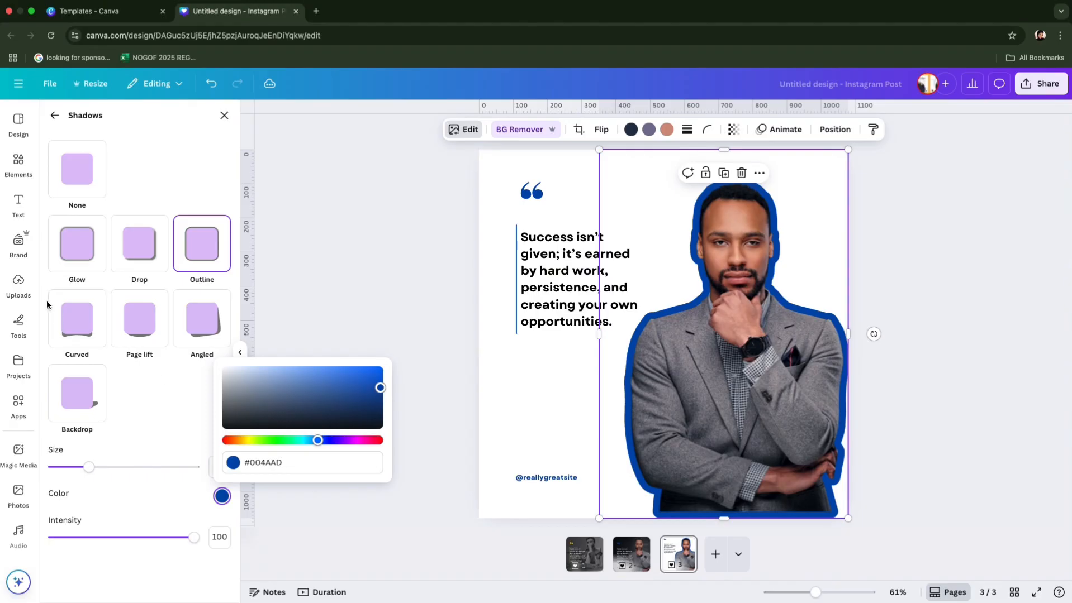
Step: Reduce the cutout photo's outline size to 12 and lower its intensity slightly
drag(89, 467, 70, 469)
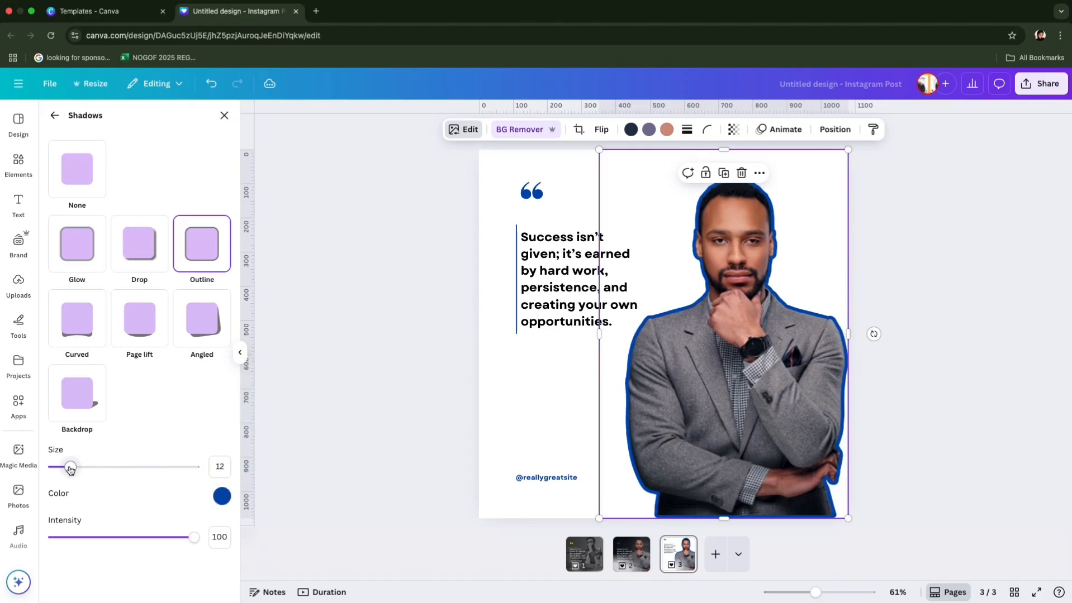
drag(193, 538, 166, 530)
click(360, 391)
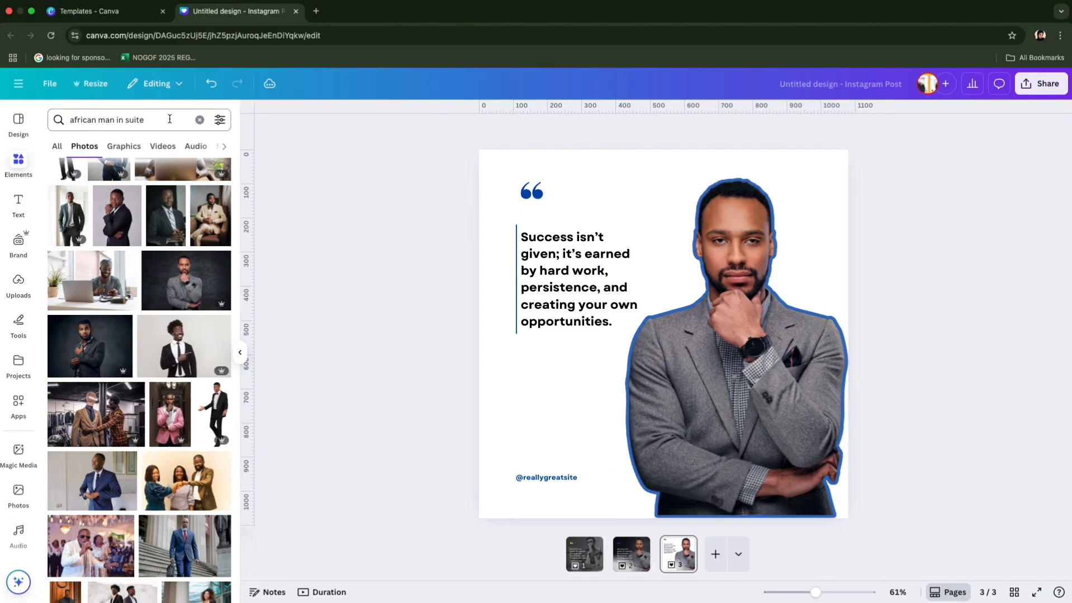
Step: Search the photos for "shadow", add the palm-leaf shadow photo to page 3 and move it to the page's upper-right corner
click(119, 115)
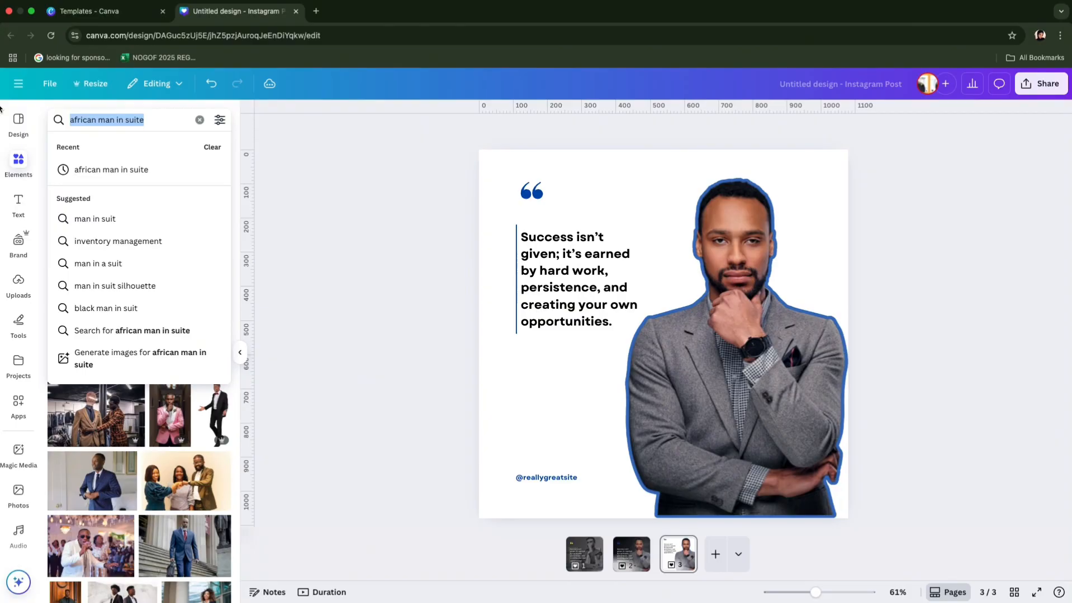
text(shadow)
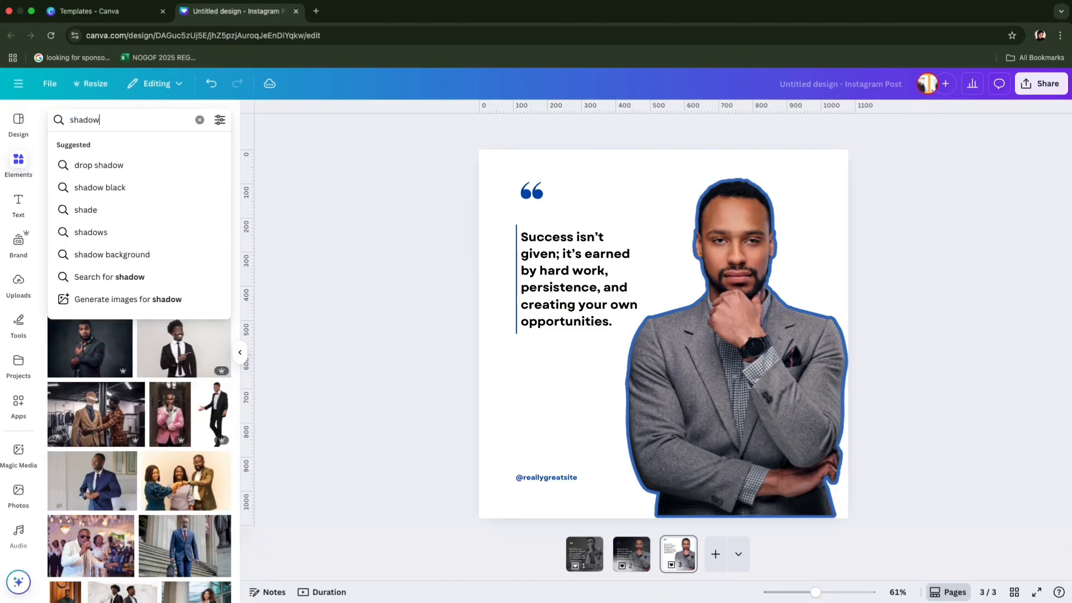
key(Return)
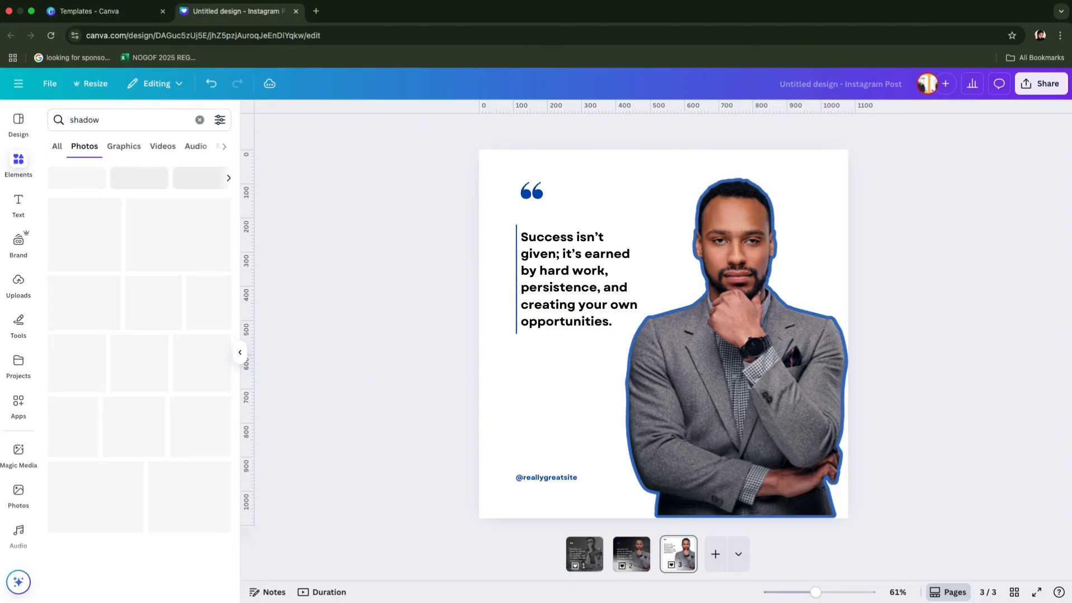
click(195, 223)
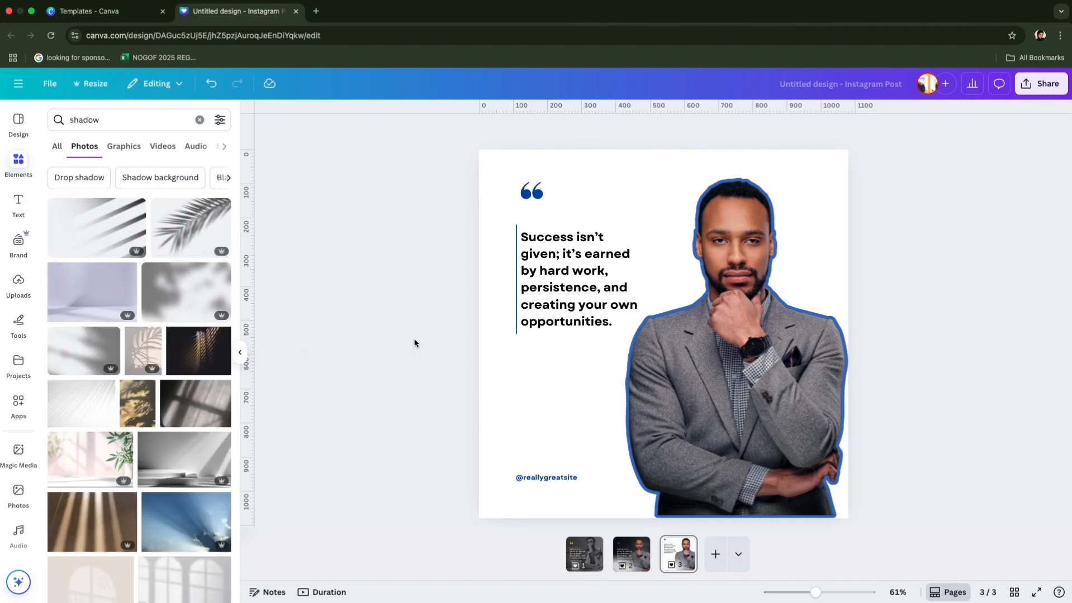
drag(759, 280, 798, 197)
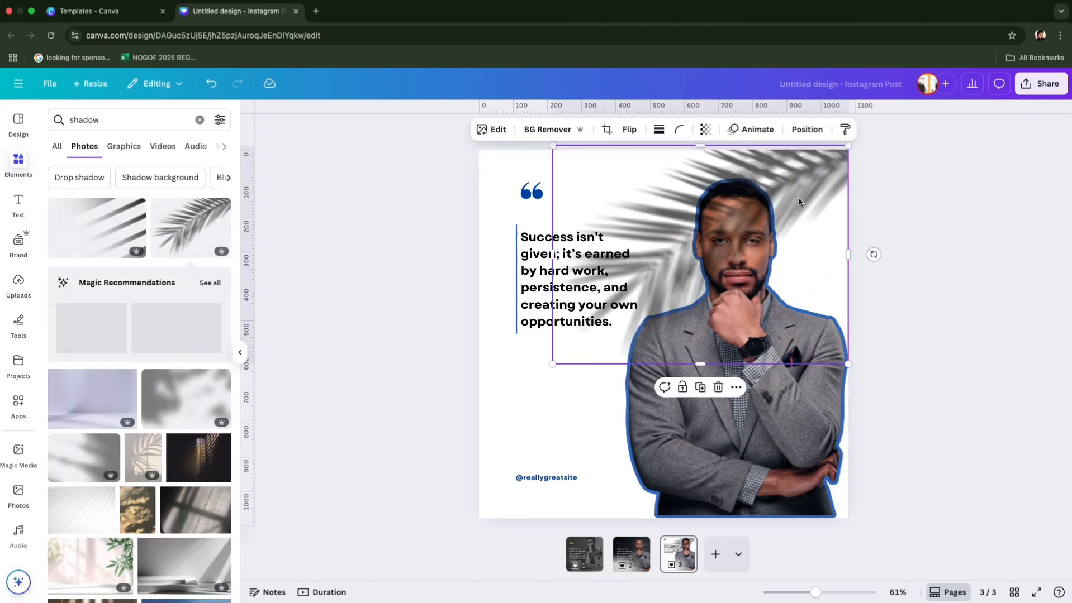
Step: Send the palm-leaf shadow to the back of page 3 and scale it down toward the upper-right corner, away from the quote
click(808, 130)
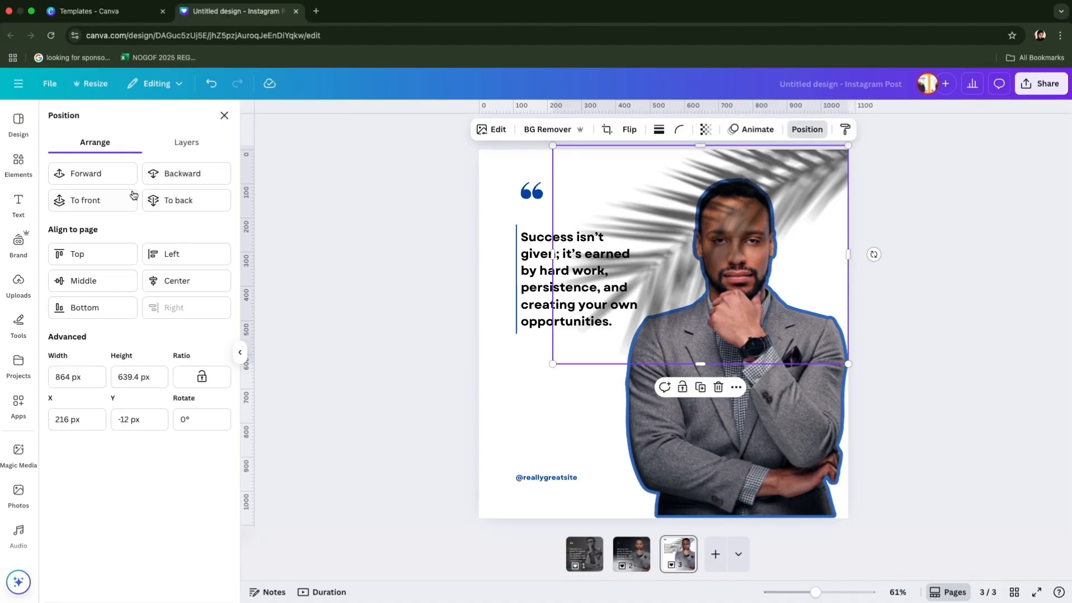
click(176, 200)
click(992, 238)
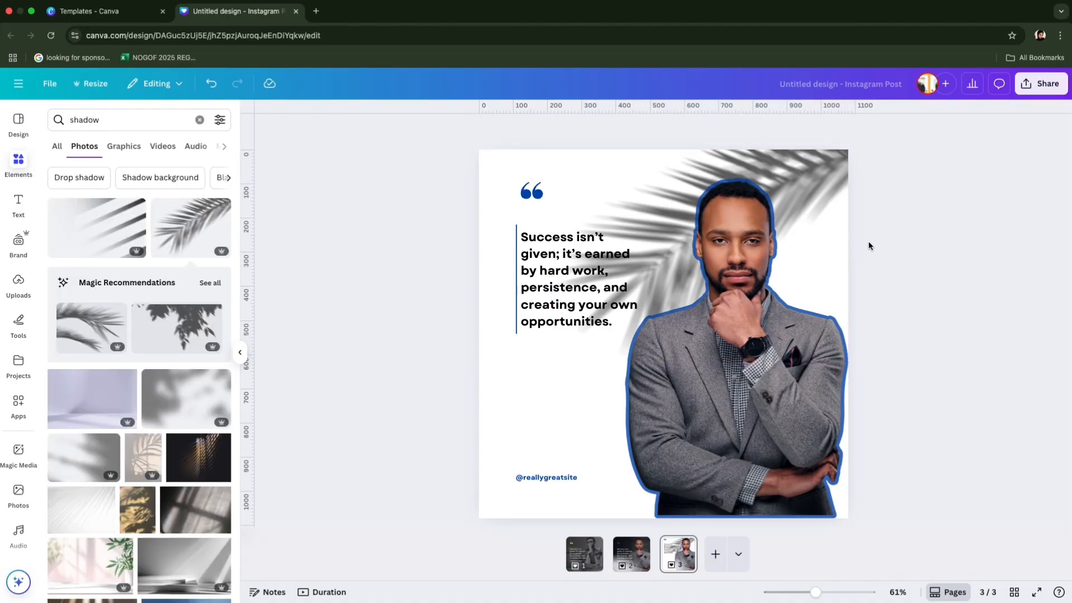
click(646, 181)
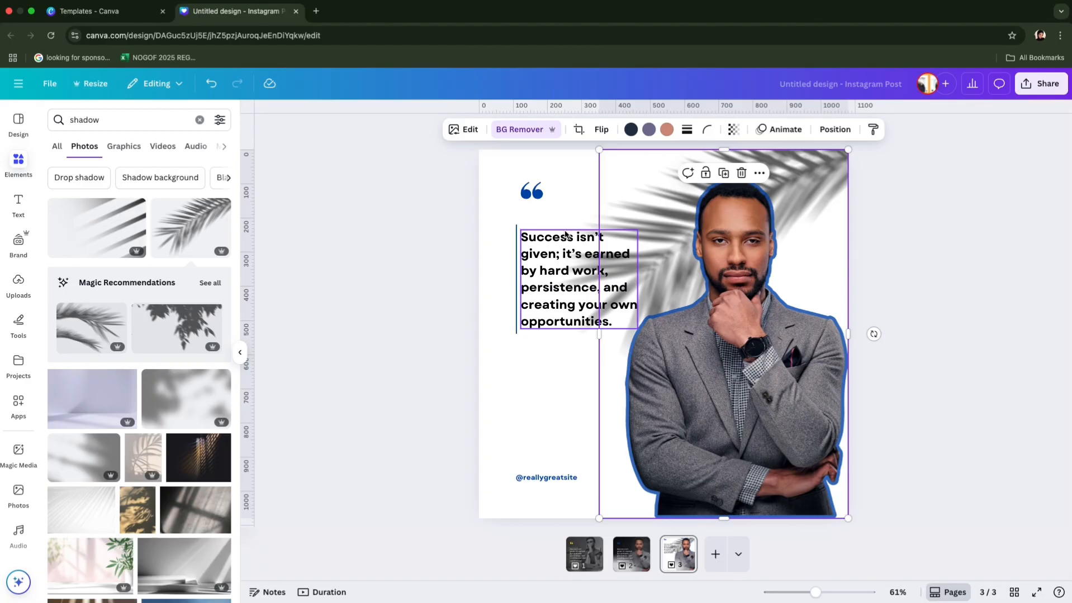
drag(598, 519, 633, 334)
click(892, 250)
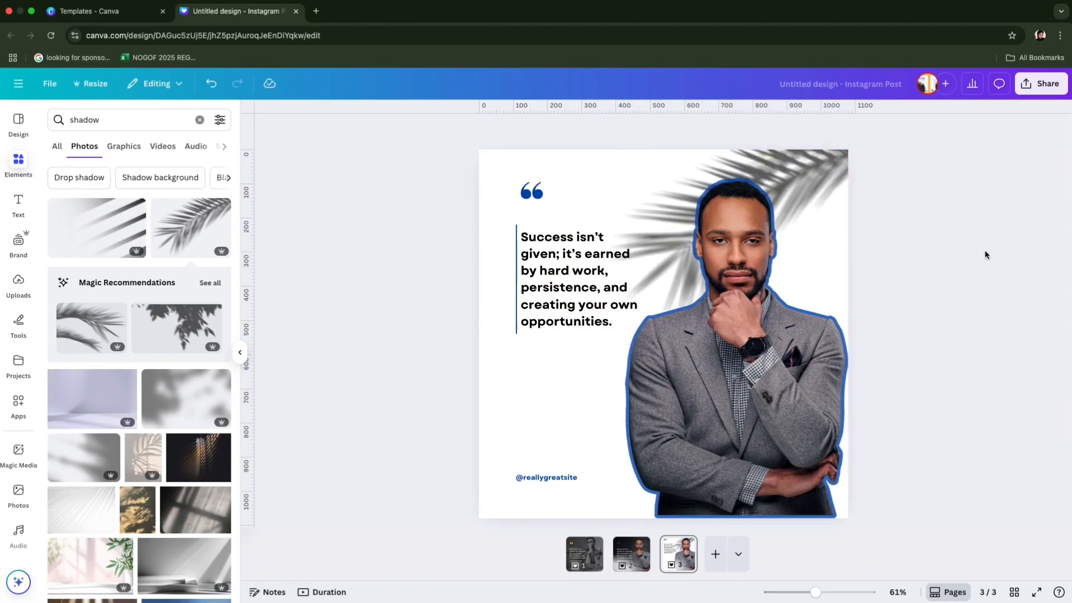
click(811, 193)
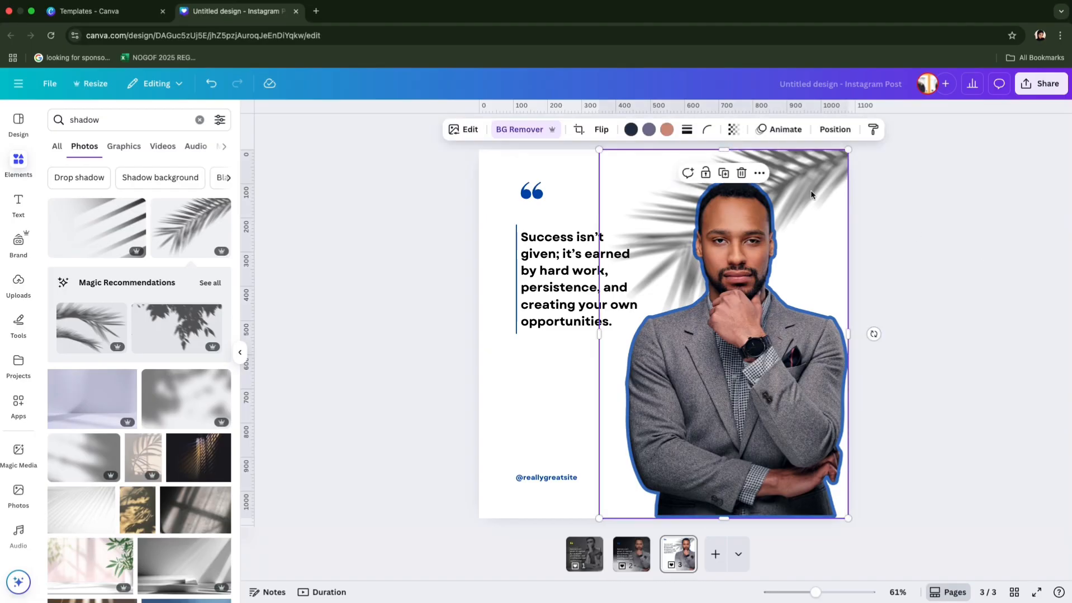
double_click(817, 182)
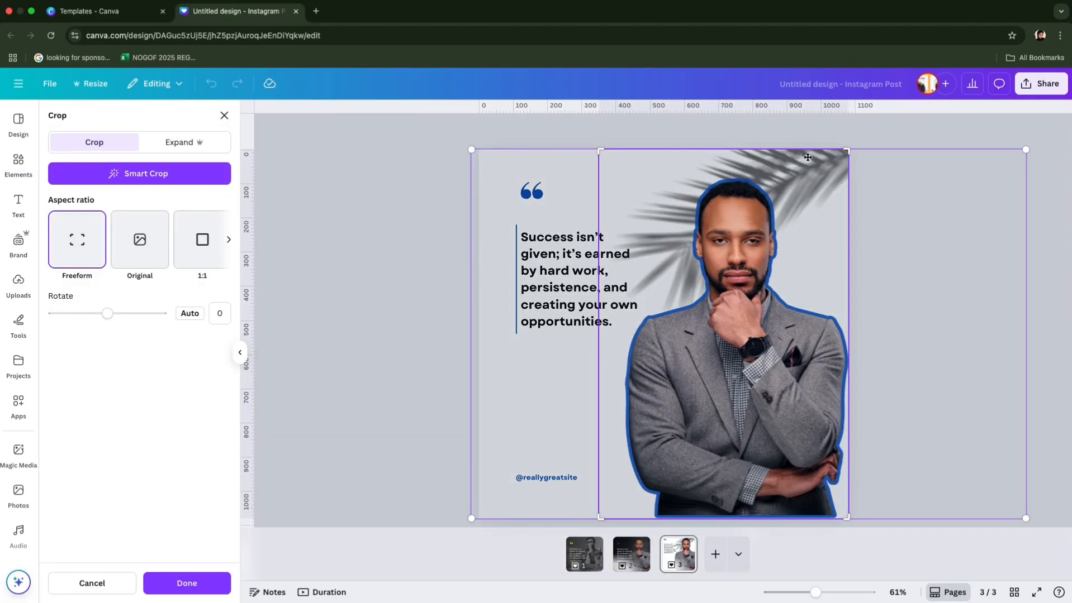
click(777, 136)
click(780, 129)
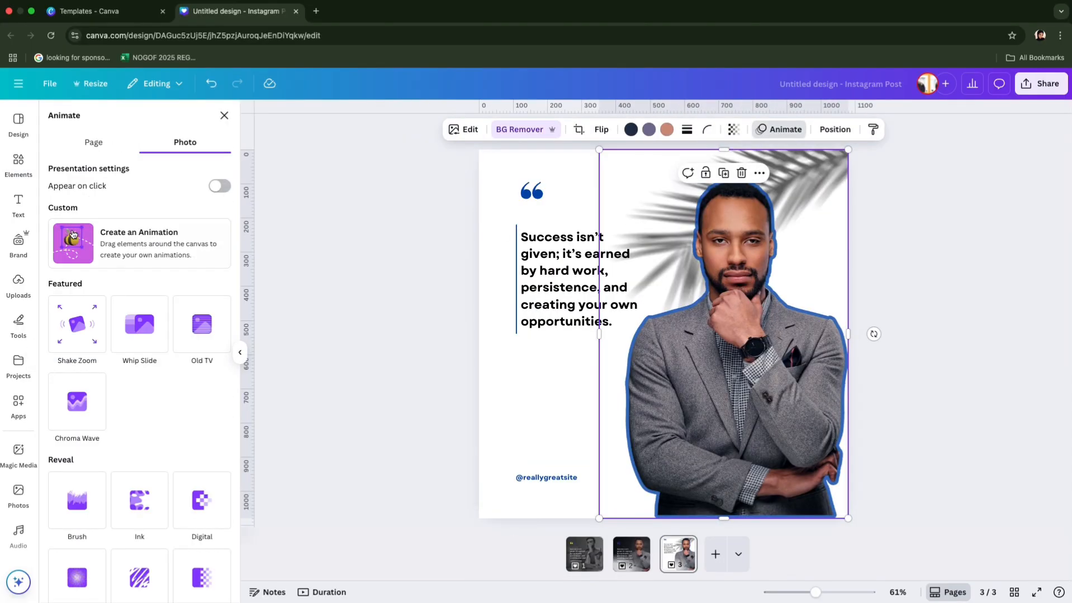
Step: Find a gray arched-window photo among the "shadow" photos and set it as page 3's background
click(19, 163)
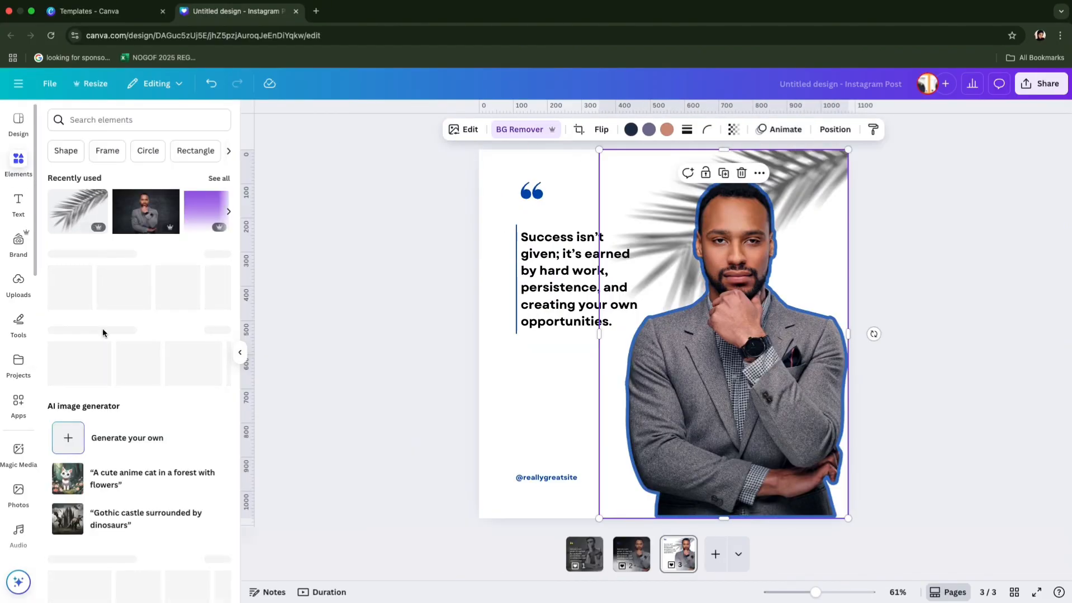
click(116, 119)
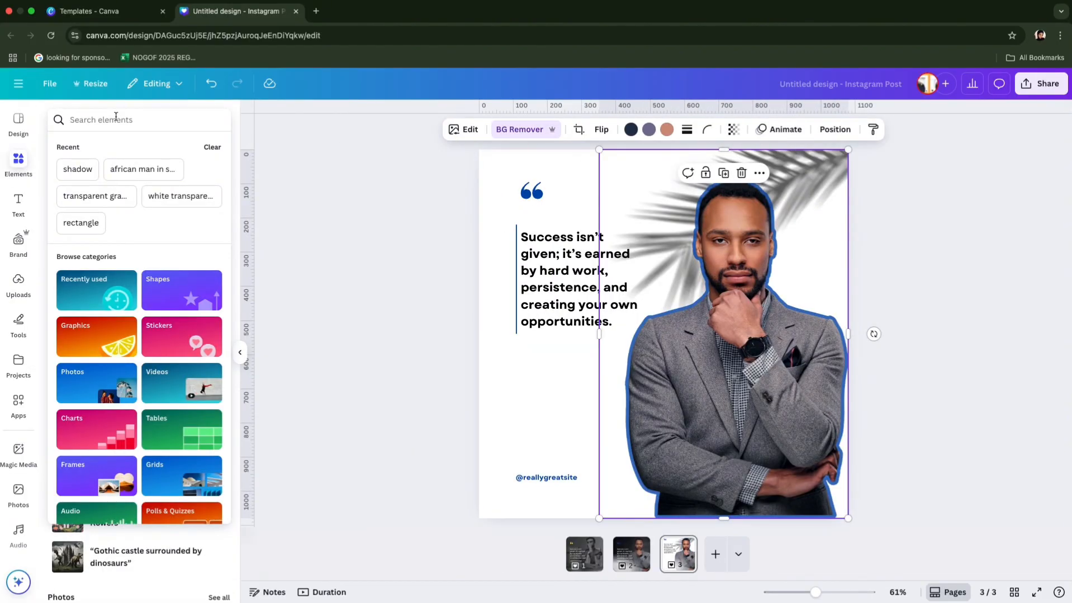
click(78, 170)
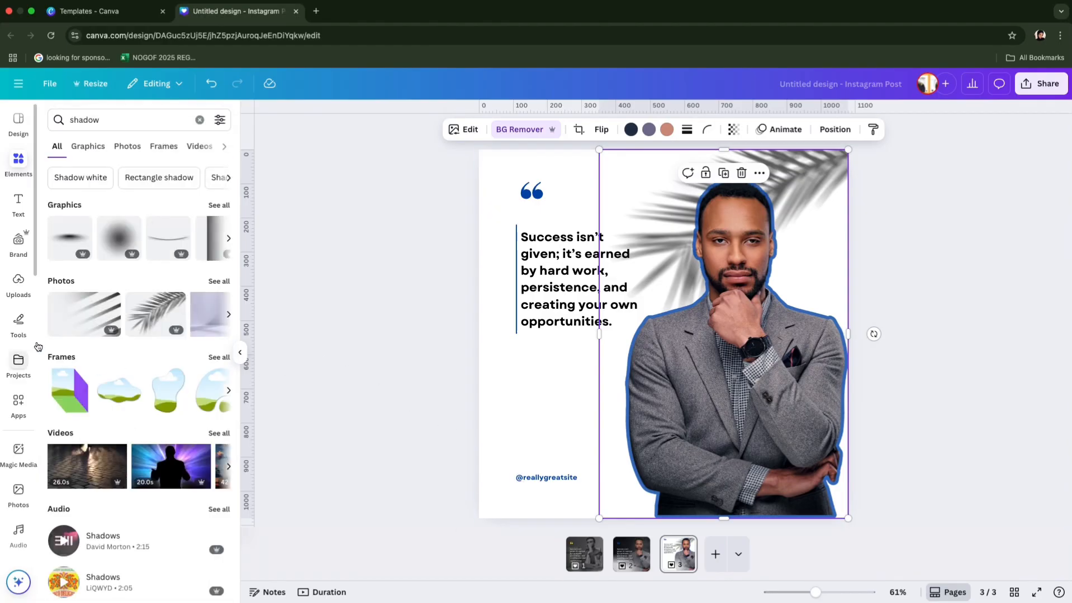
click(219, 281)
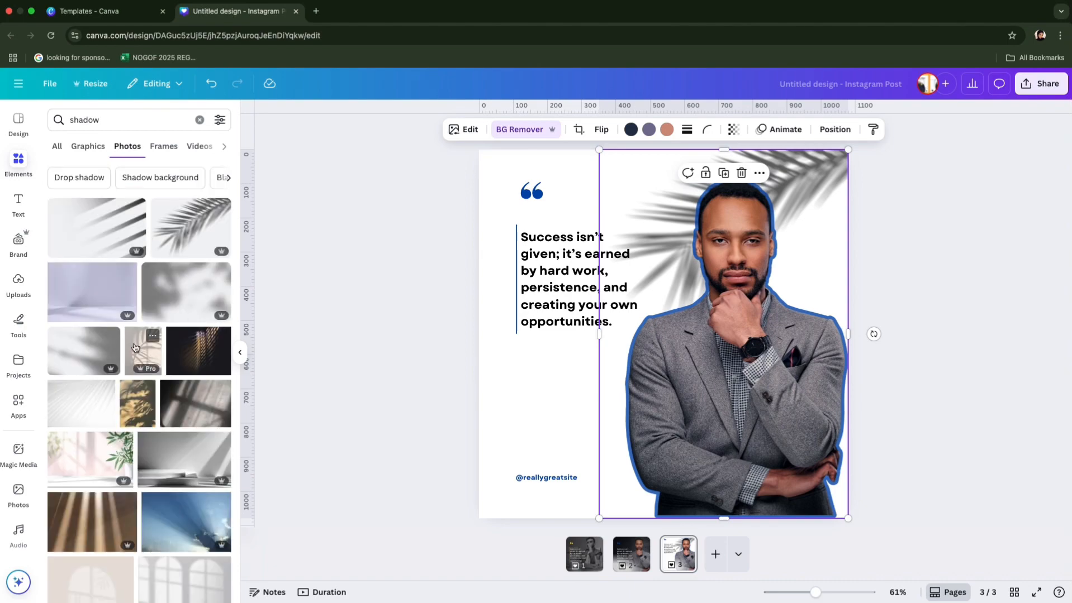
scroll(134, 344, down, 3)
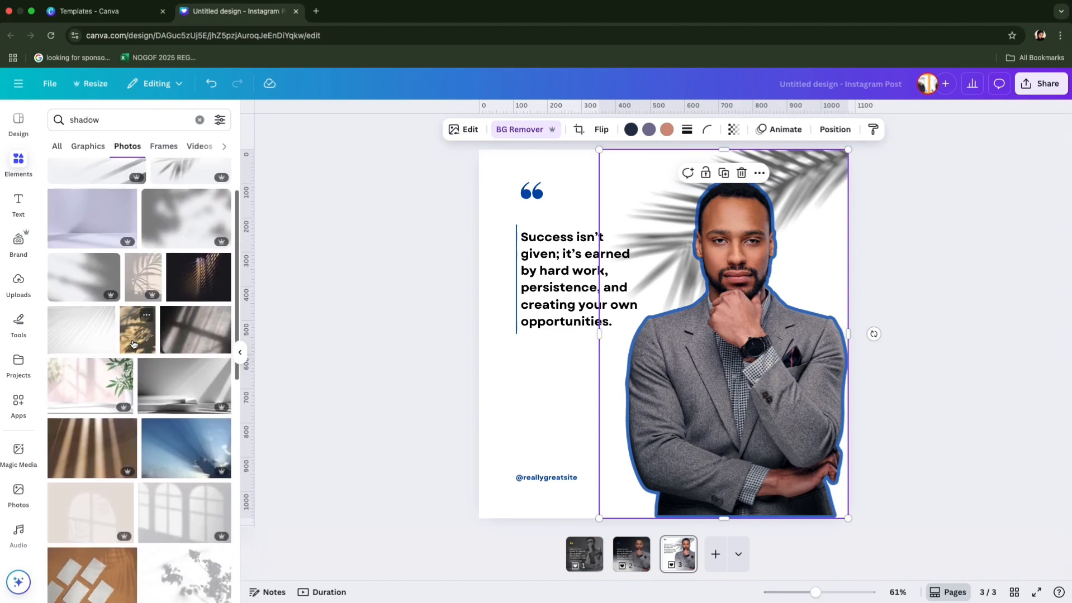
click(193, 522)
right_click(694, 317)
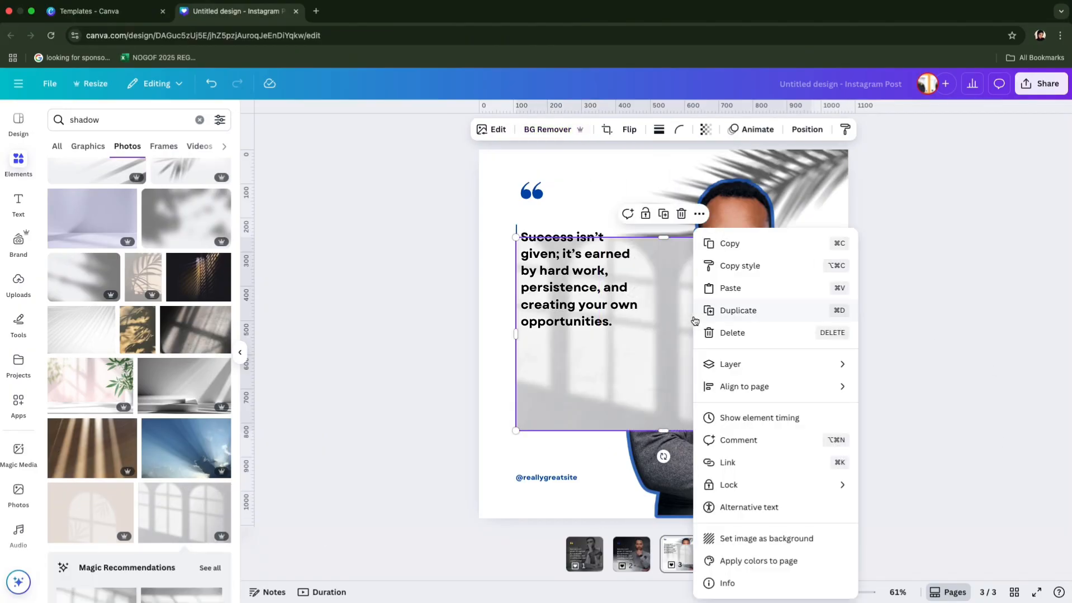
click(778, 538)
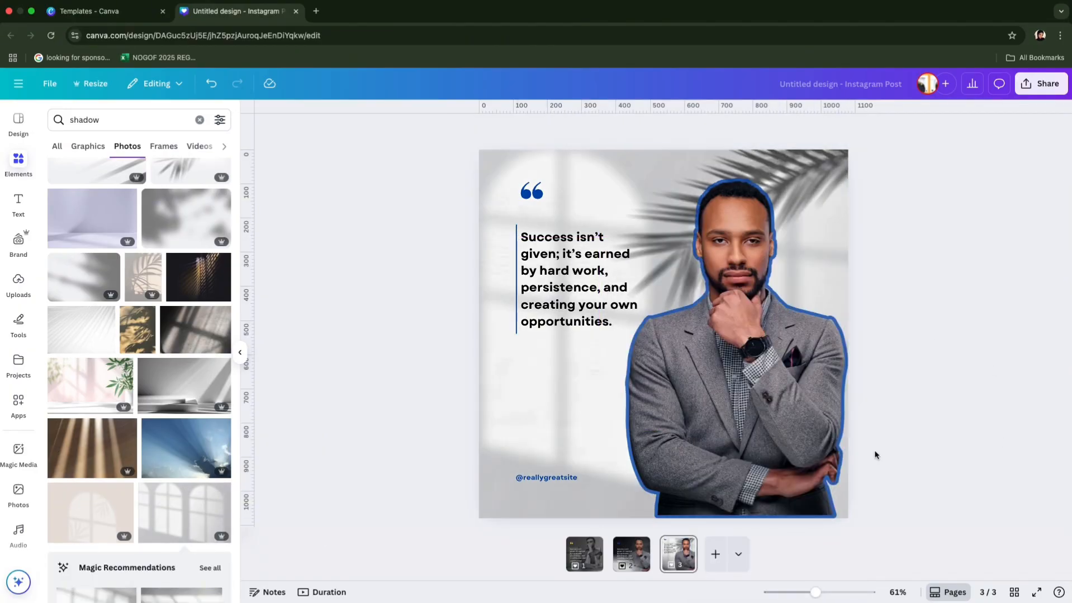
Step: Delete the palm-leaf shadow from page 3 and shift the cutout photo slightly left so it sits inside the page's right edge
click(798, 199)
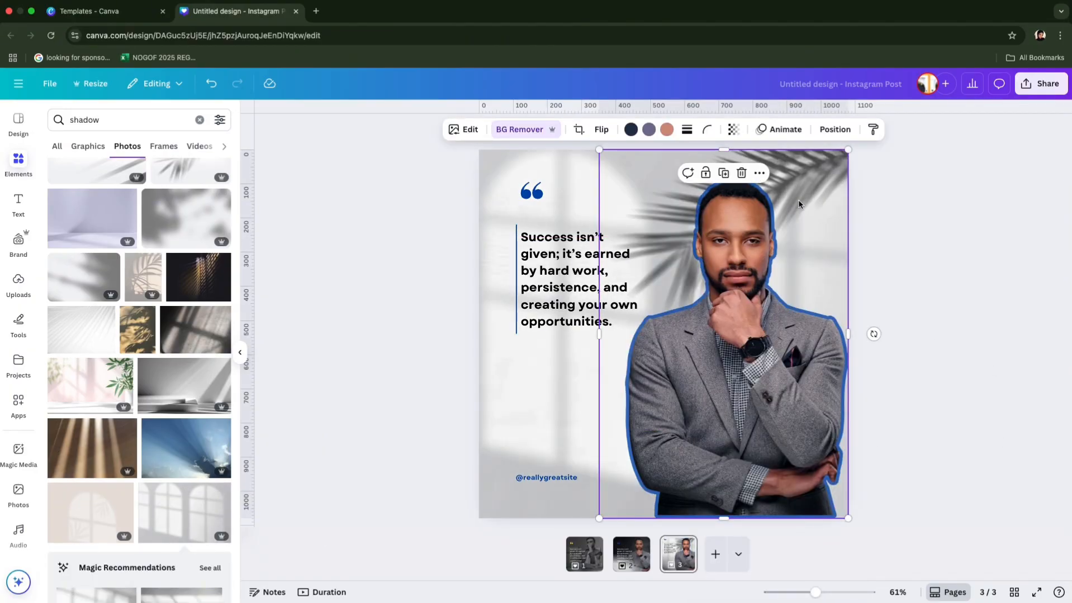
click(966, 205)
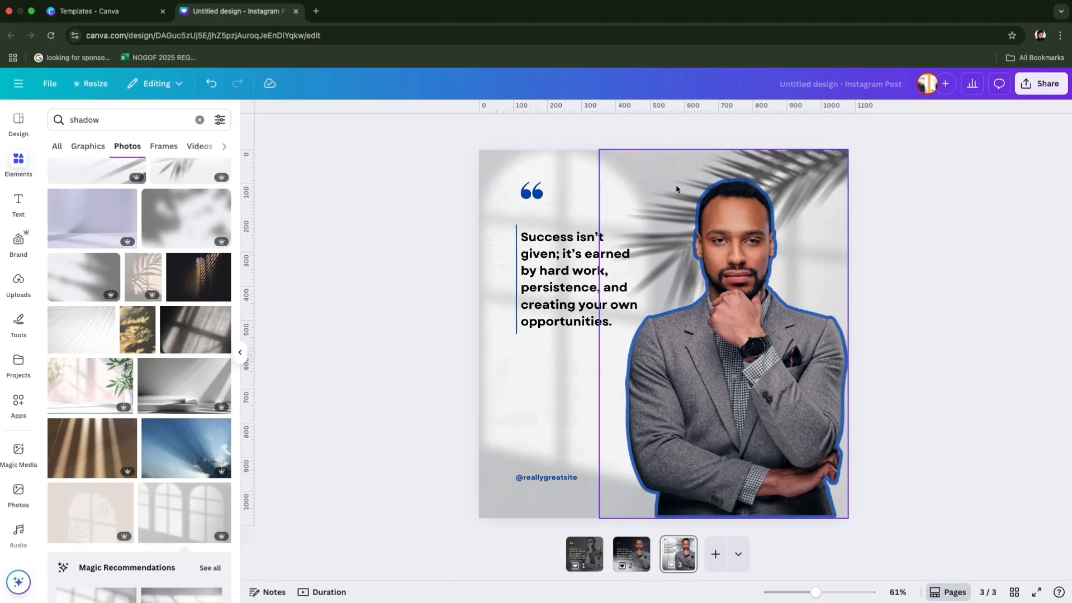
drag(787, 152, 756, 184)
click(797, 176)
key(Delete)
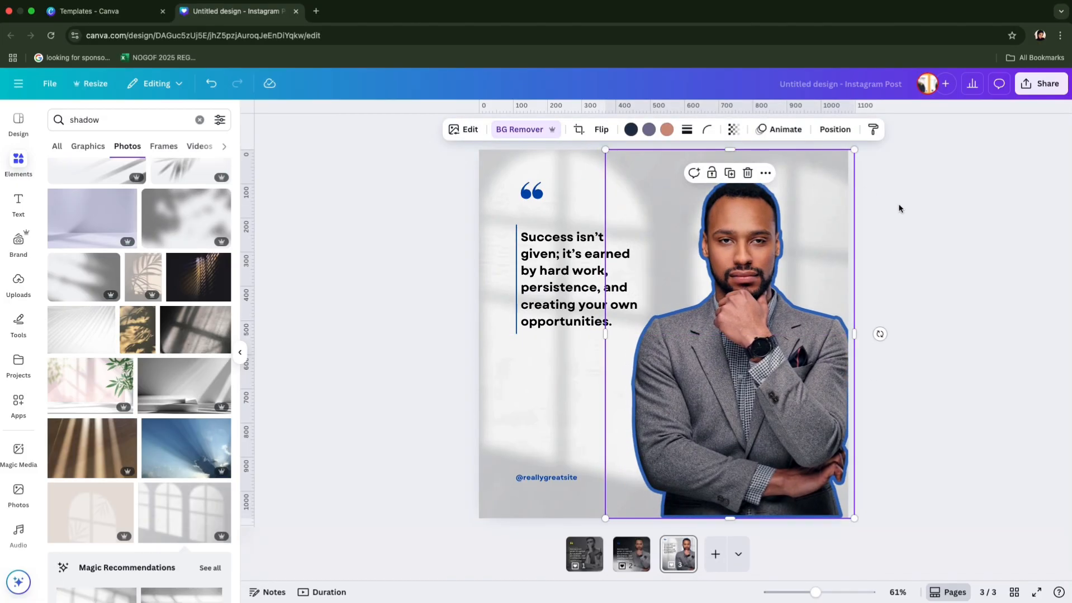
drag(794, 245, 781, 245)
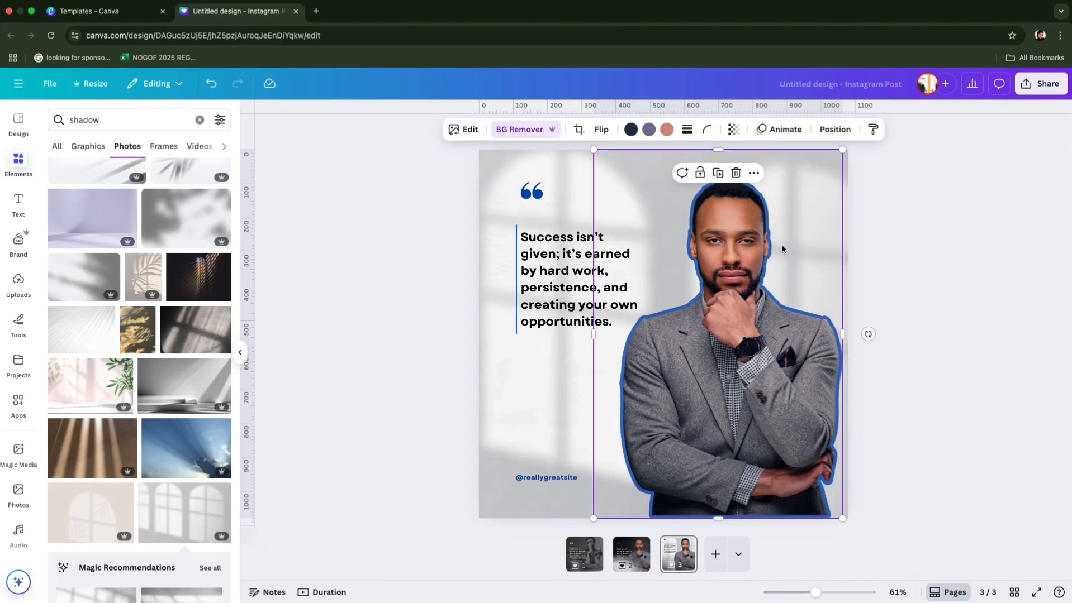
click(986, 306)
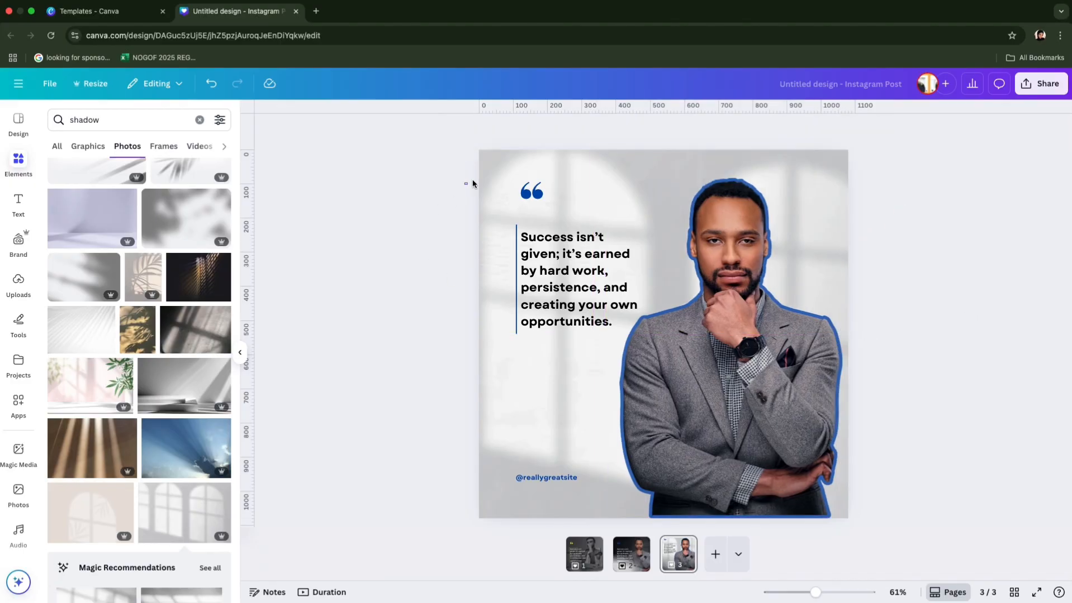
Step: Move the quotation mark, vertical line and quote text together lower and slightly left, and widen the quote's text box to about 364
drag(472, 183, 530, 361)
drag(549, 307, 537, 338)
click(564, 408)
click(575, 337)
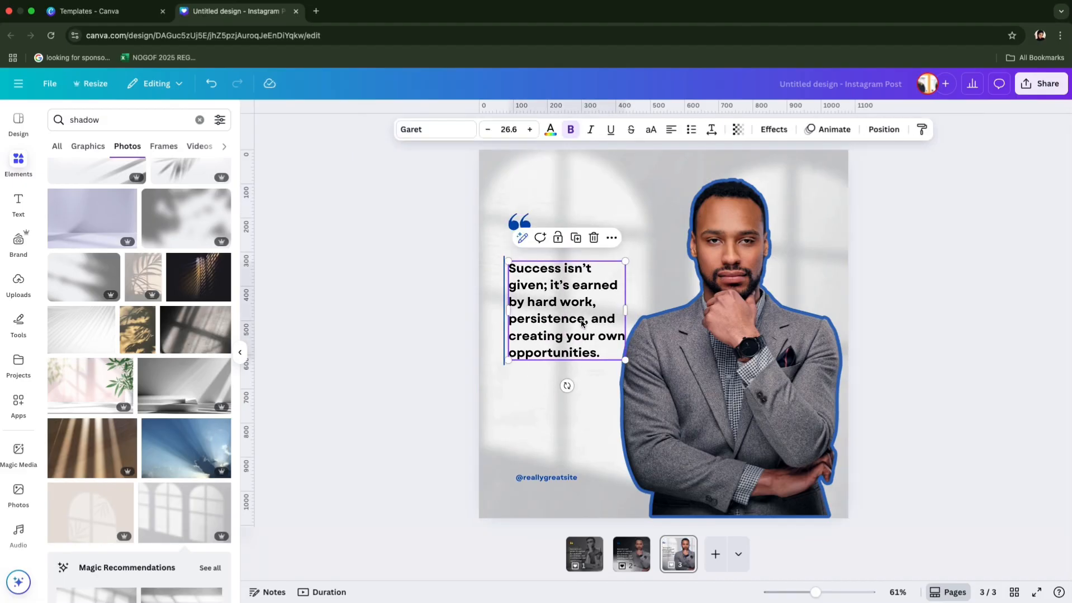
mouse_move(628, 310)
mouse_down()
mouse_move(646, 311)
mouse_move(605, 305)
mouse_move(616, 313)
mouse_move(641, 301)
mouse_move(632, 306)
mouse_up()
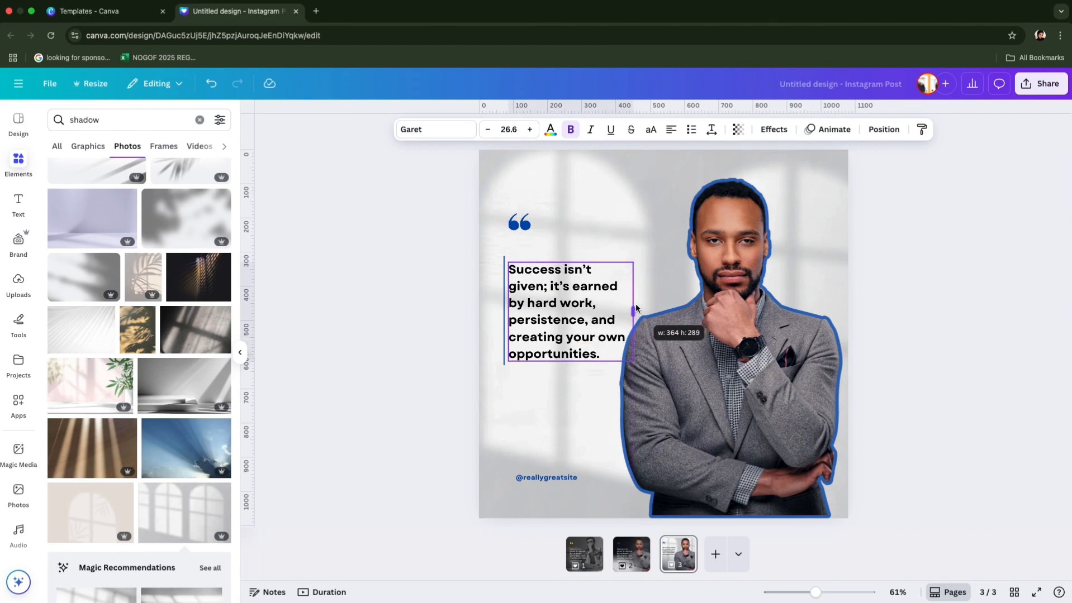
click(903, 352)
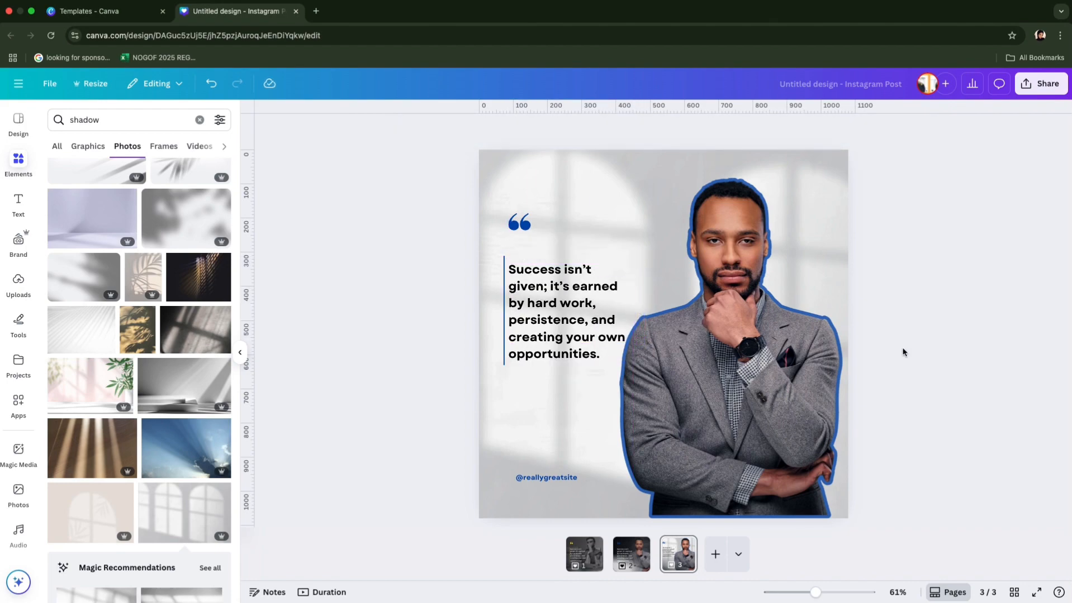
click(669, 345)
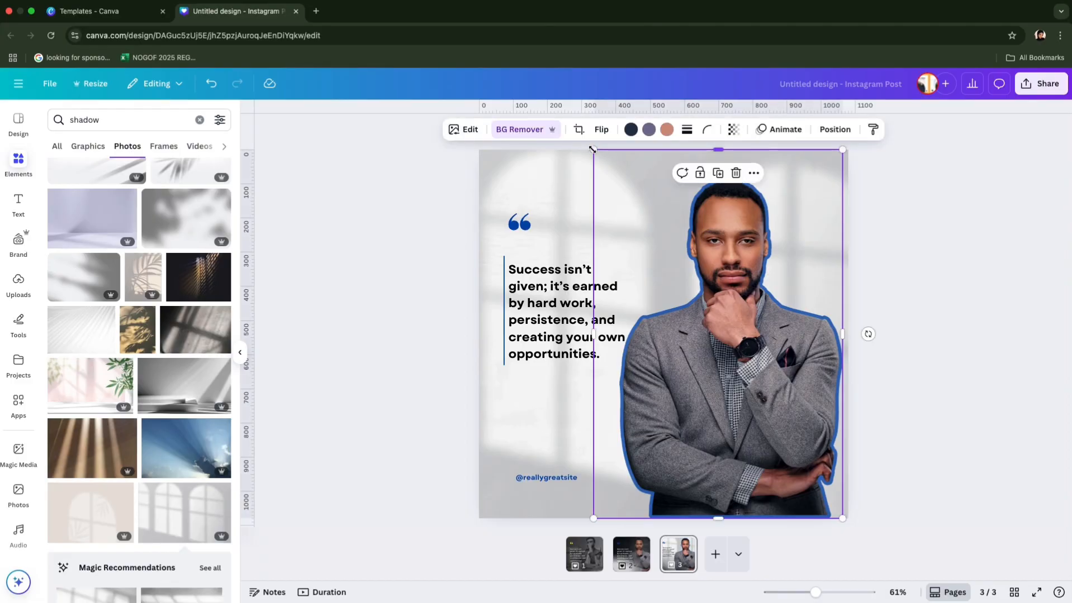
drag(593, 150, 599, 152)
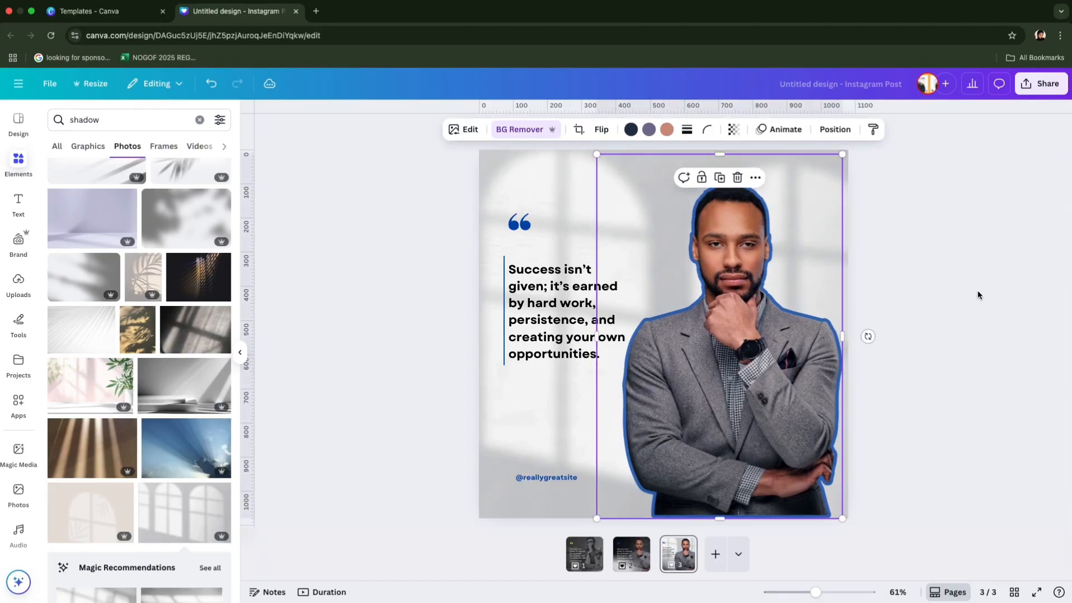
click(978, 295)
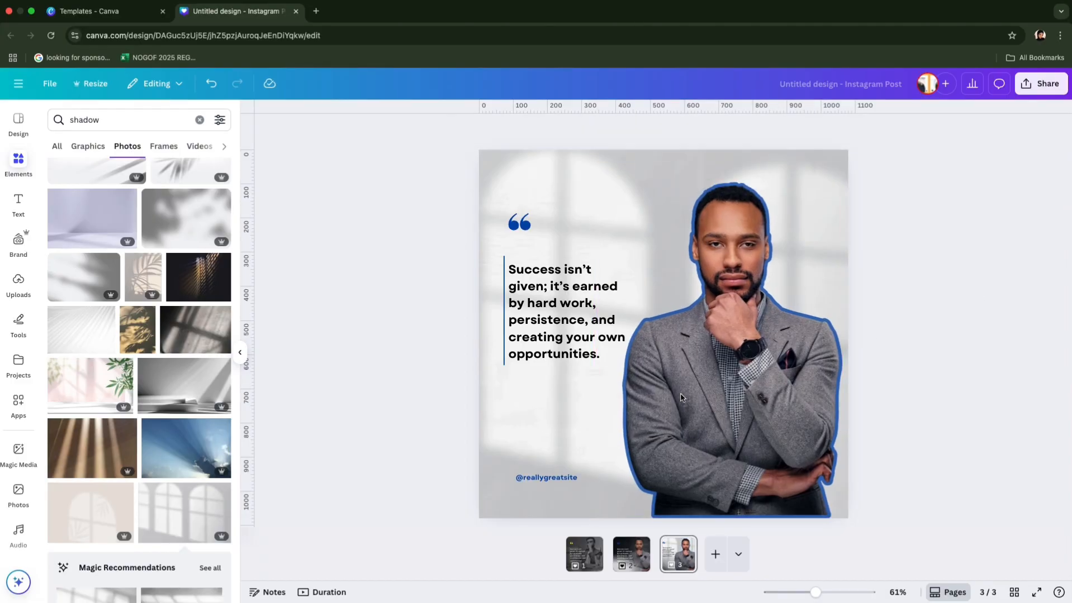
click(554, 478)
drag(553, 476, 541, 407)
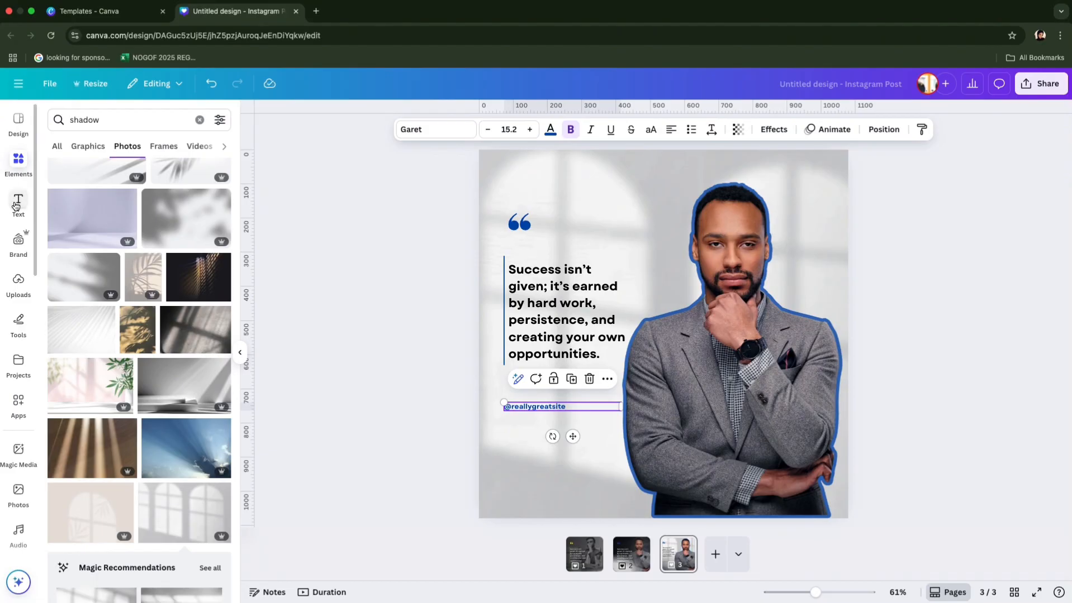
Step: Search the elements for "sq" and add a rectangle shape to page 3
click(100, 121)
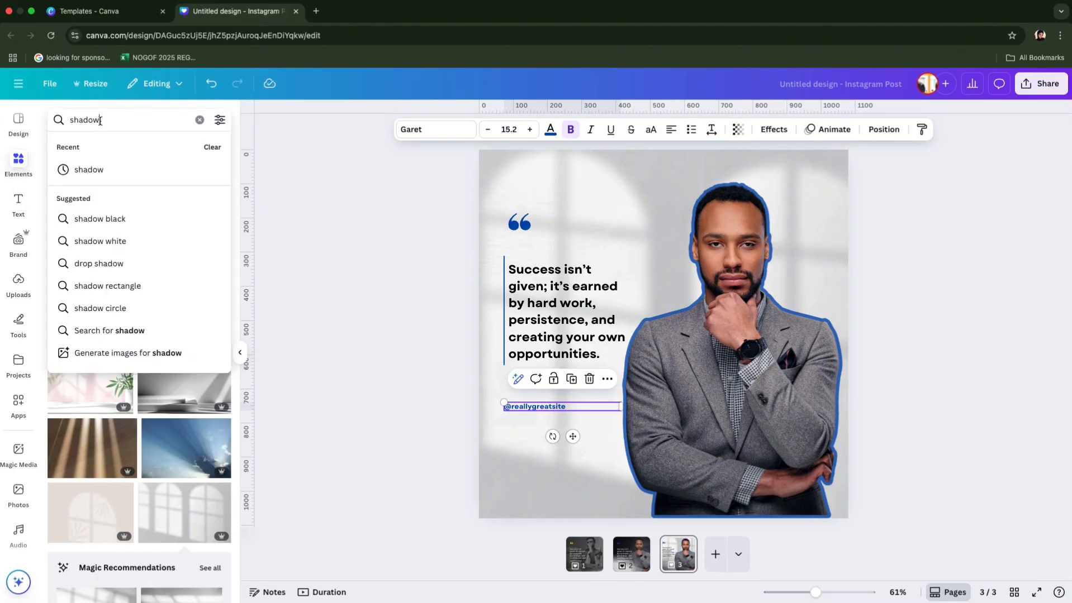
drag(100, 121, 58, 120)
key(BackSpace)
text(sq)
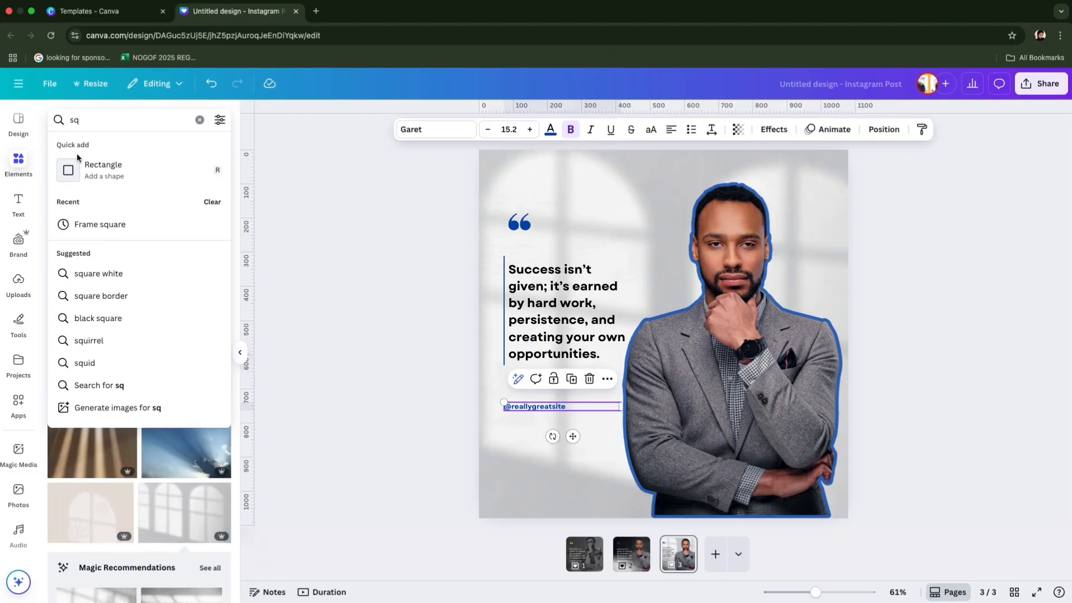
click(118, 176)
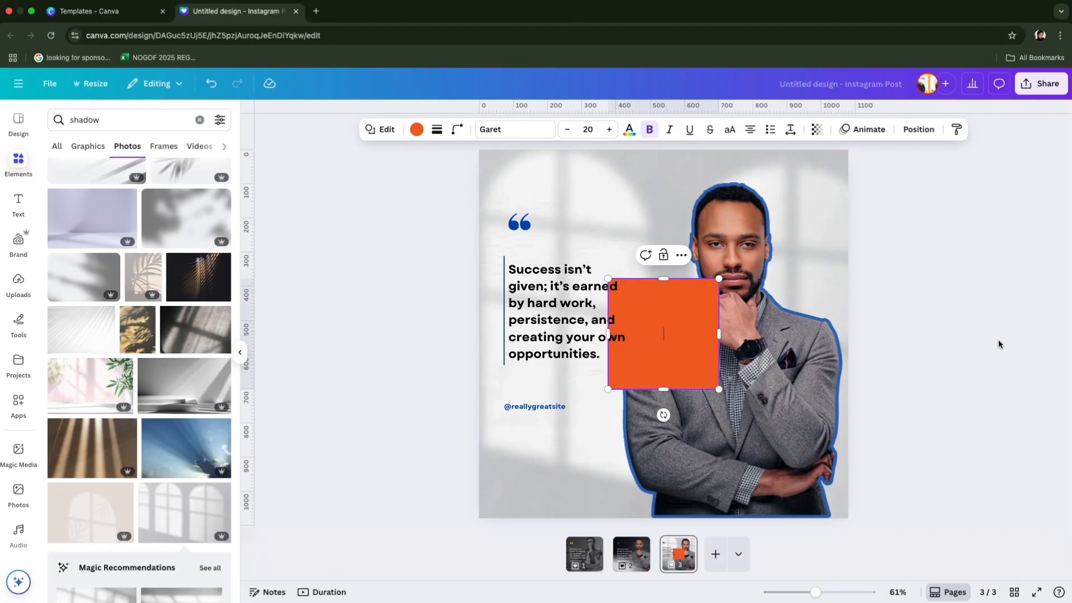
Step: Enlarge the orange rectangle beyond the page width and position it so only a thin strip covers the page's bottom edge
drag(692, 337, 1069, 516)
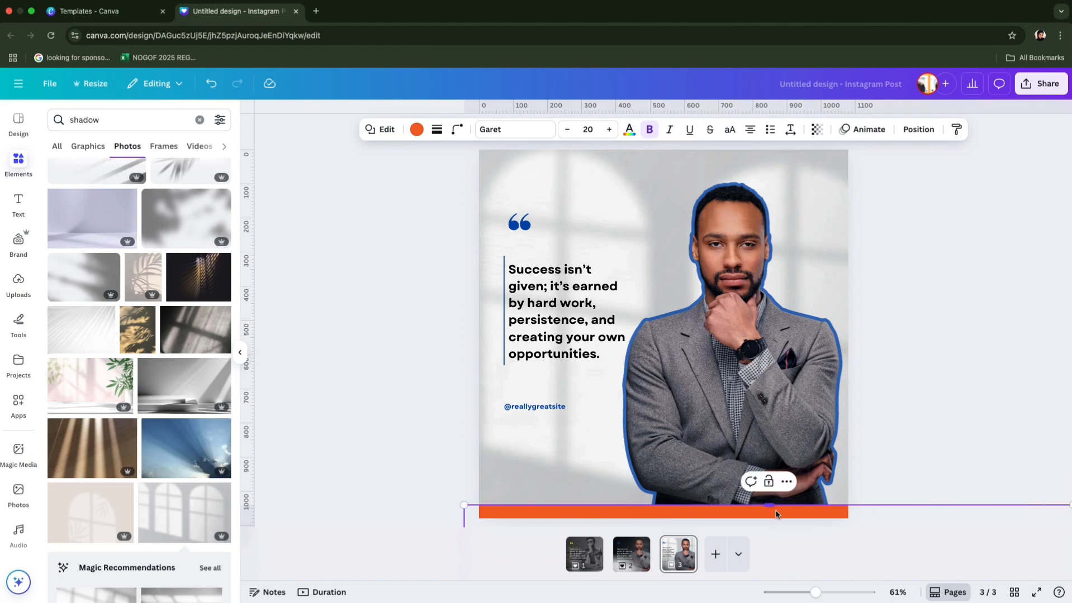
click(891, 441)
click(812, 515)
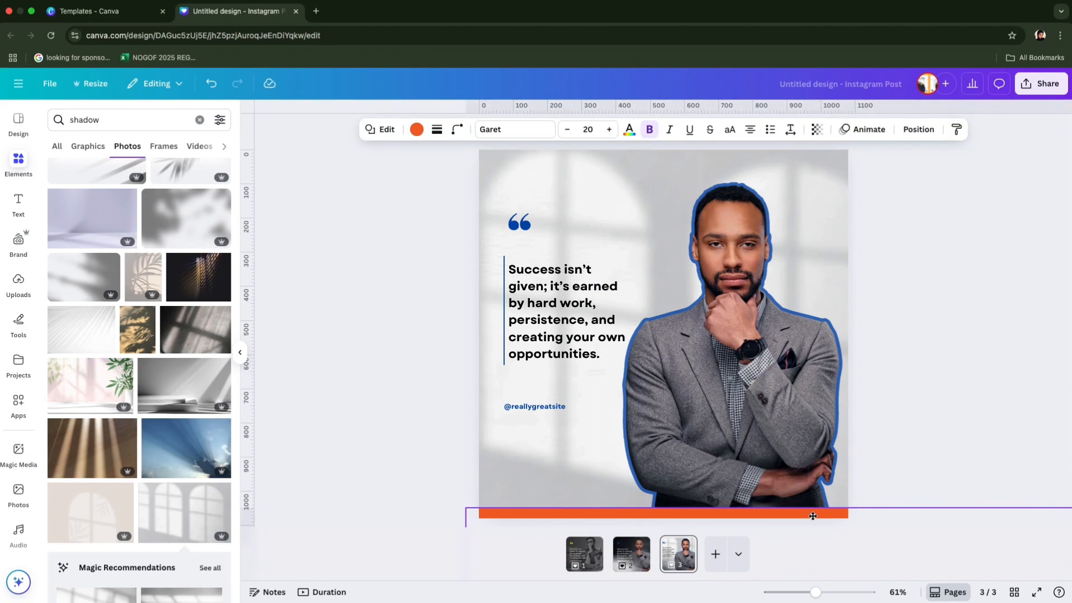
click(906, 438)
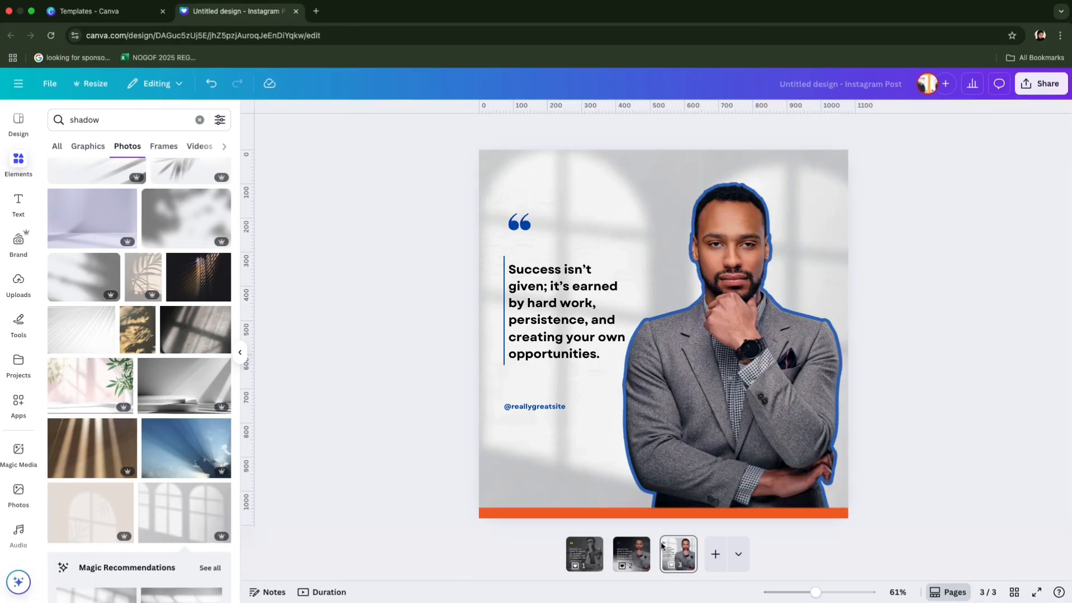
Step: Recolor the strip at the page's bottom edge with the cobalt blue from the document colors
click(603, 506)
click(583, 512)
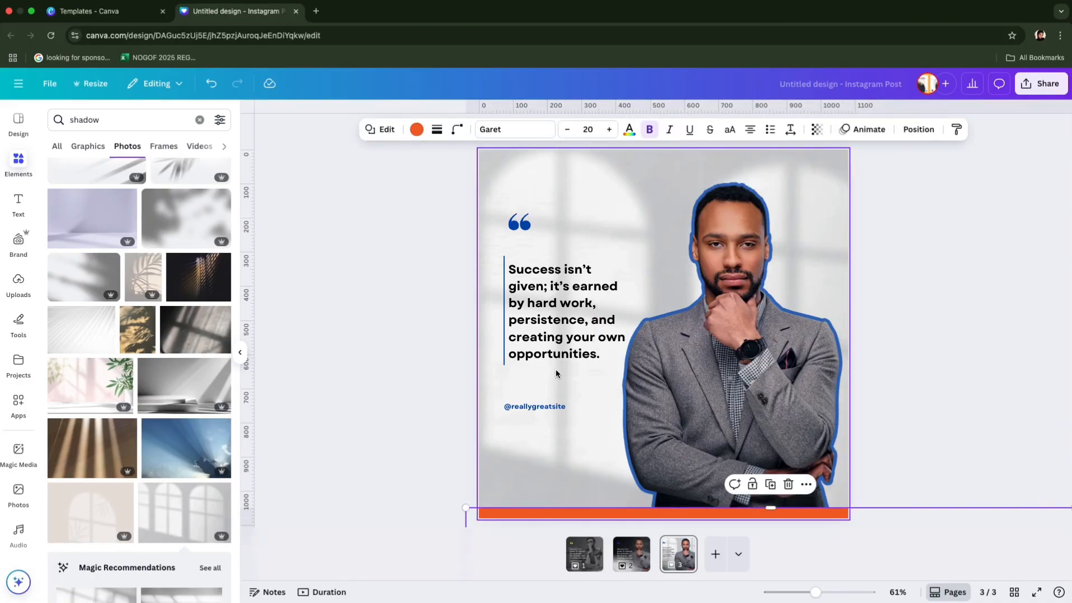
click(416, 130)
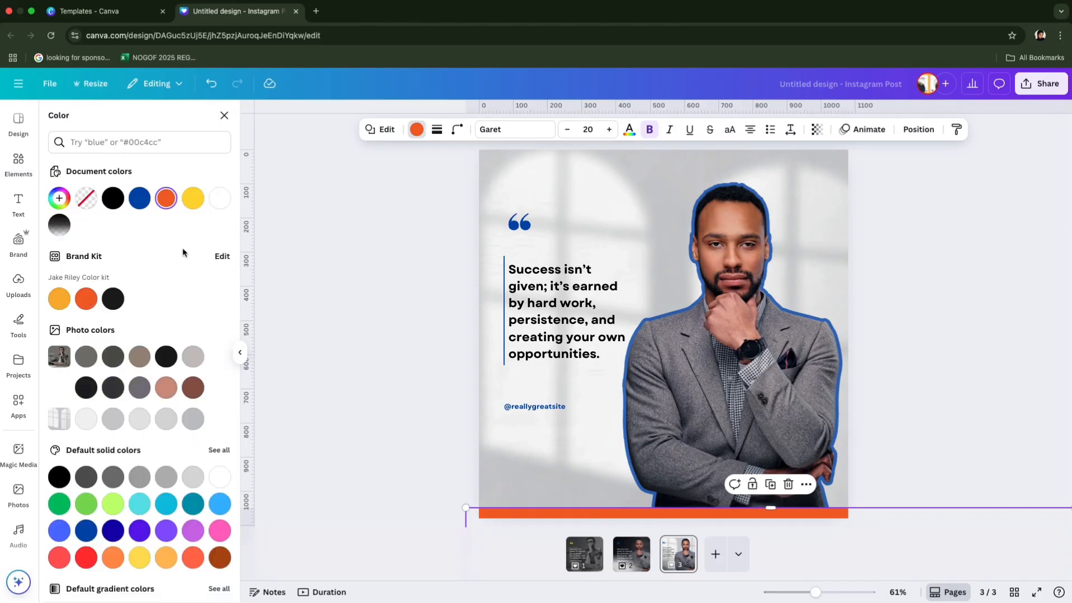
click(140, 198)
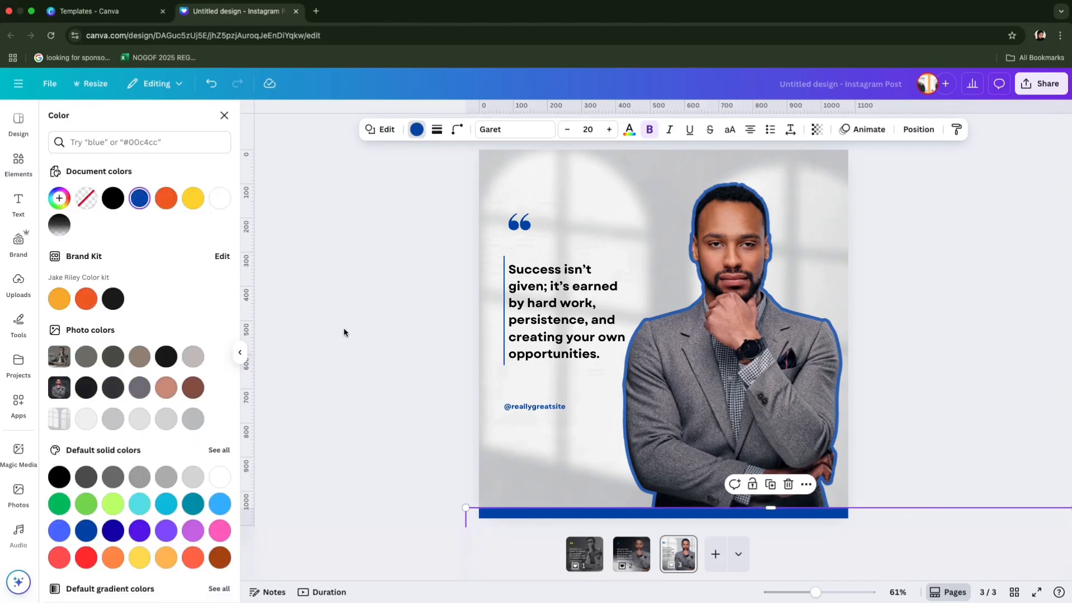
click(1013, 338)
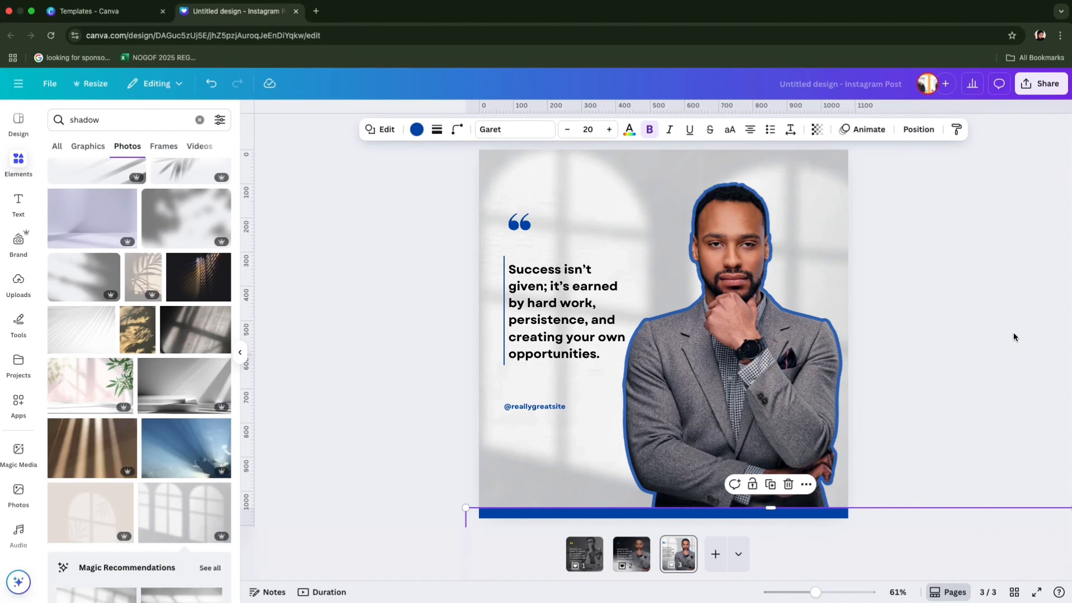
click(649, 513)
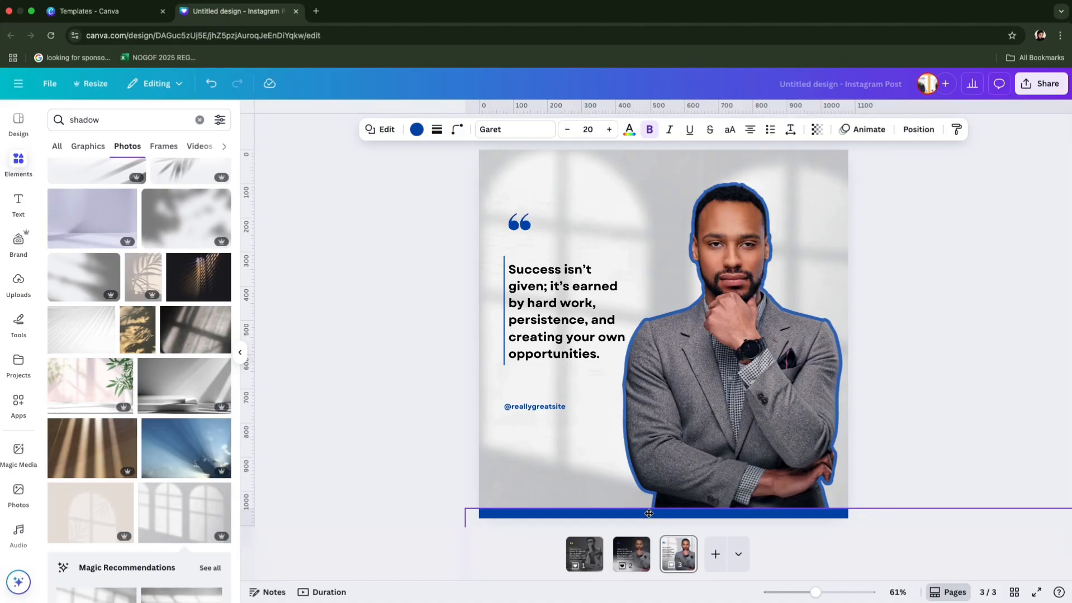
Step: Duplicate the quote text box and move the copy below the original quote
click(585, 321)
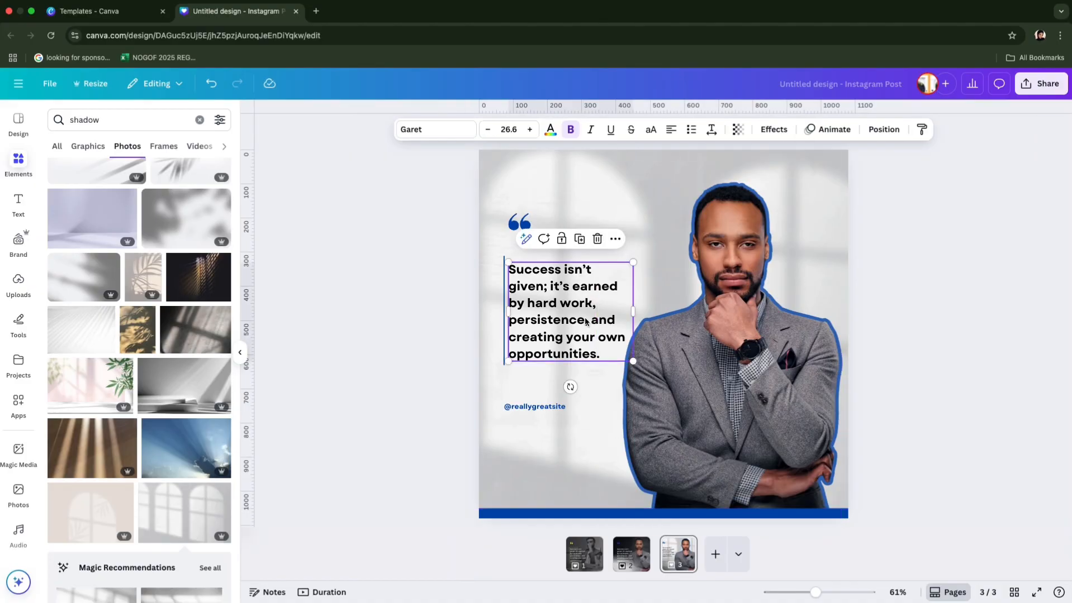
click(579, 238)
drag(599, 342, 621, 478)
double_click(620, 479)
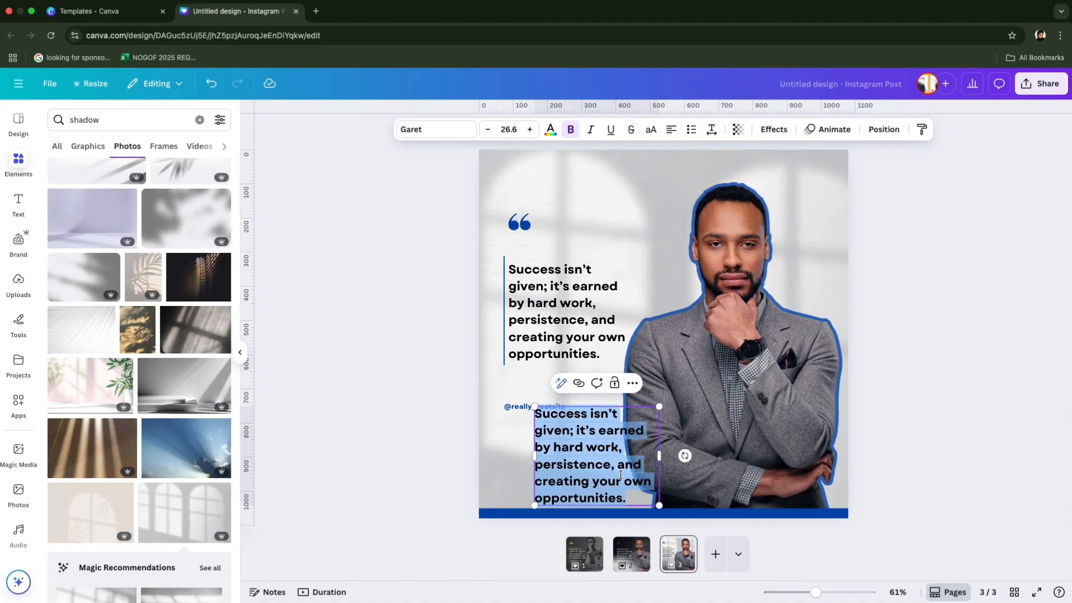
text(www)
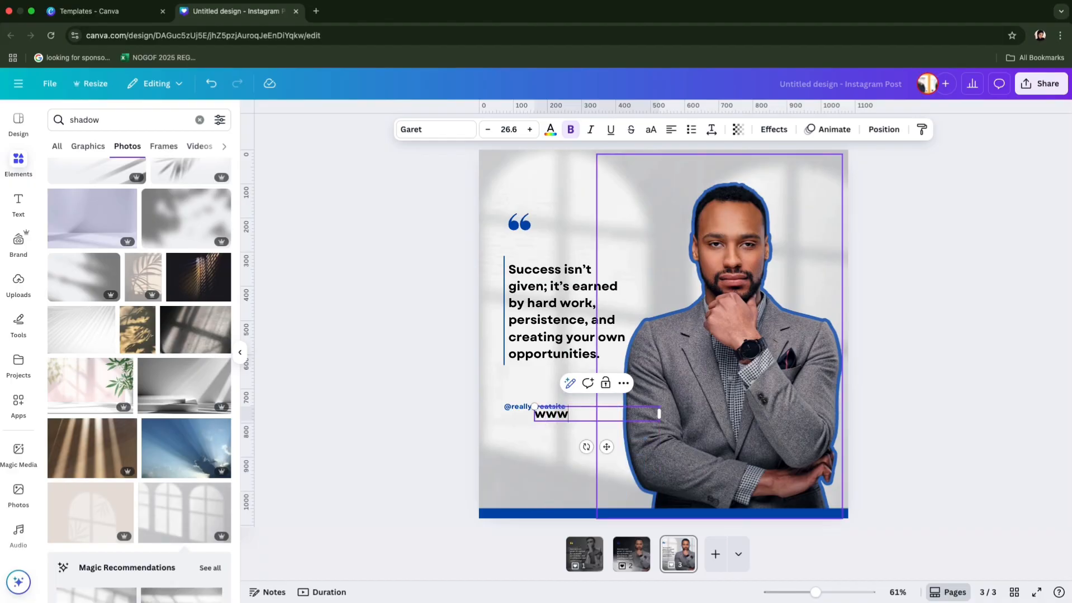
text(.website.come)
key(Return)
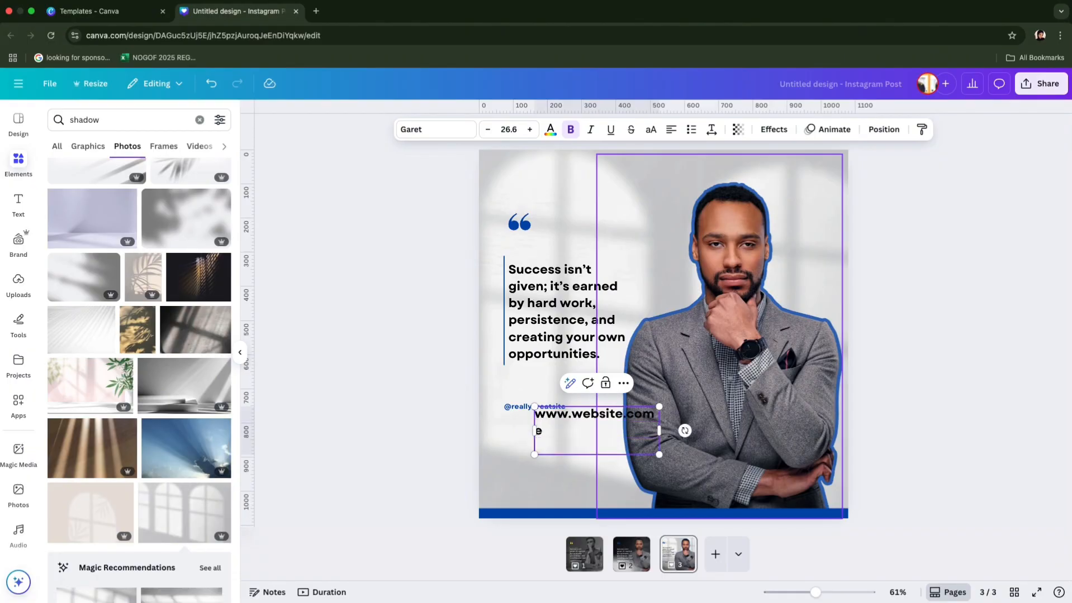
key(BackSpace)
key(BackSpace)
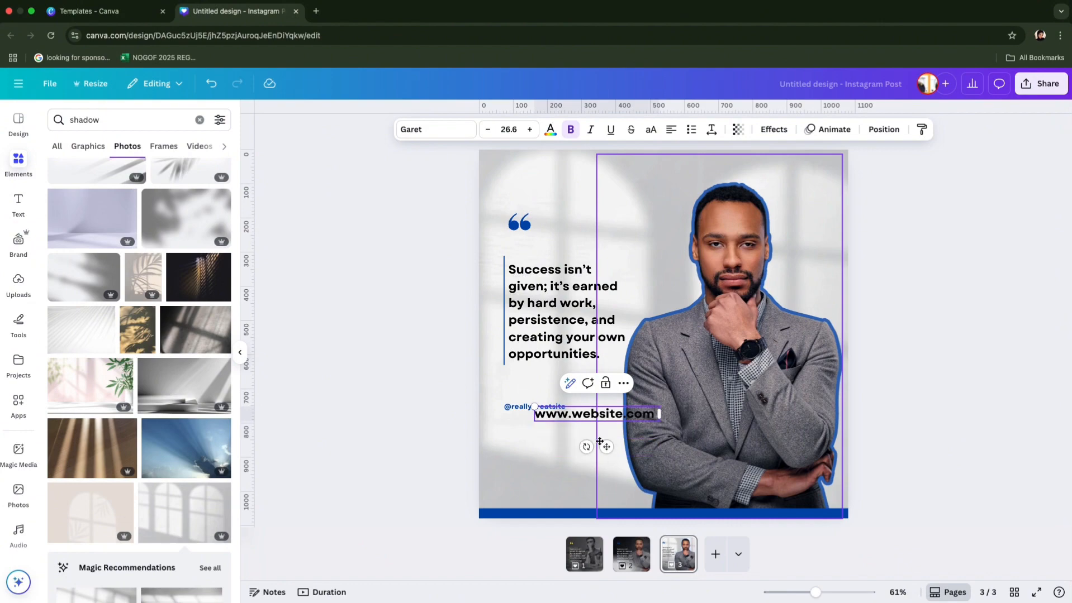
Step: Center-align the website text, scale it down to font size 11.3 and place it in the middle of the blue bottom strip
click(670, 136)
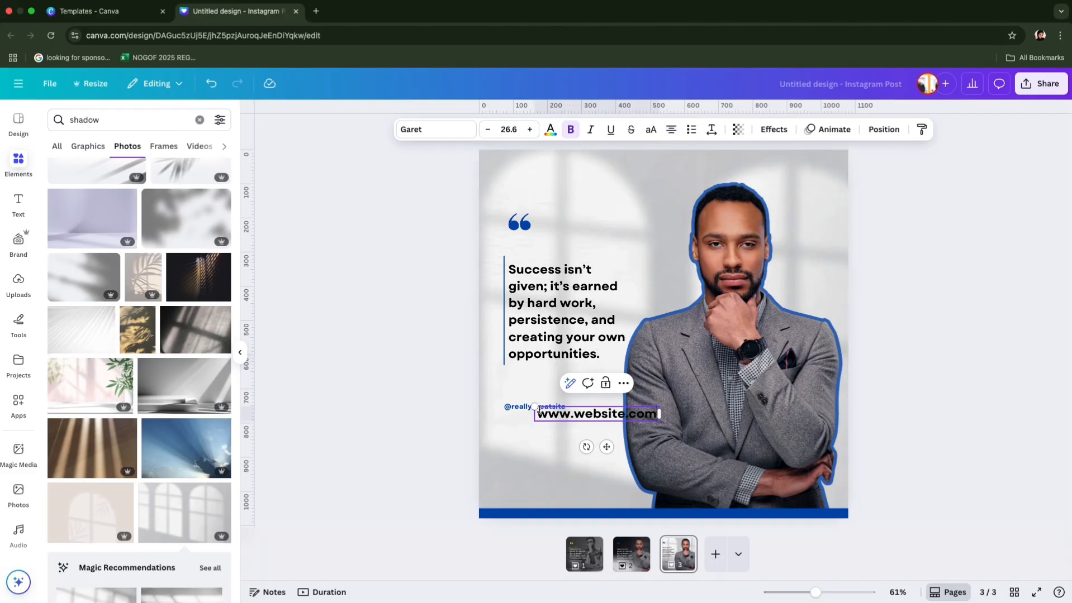
drag(536, 409, 606, 415)
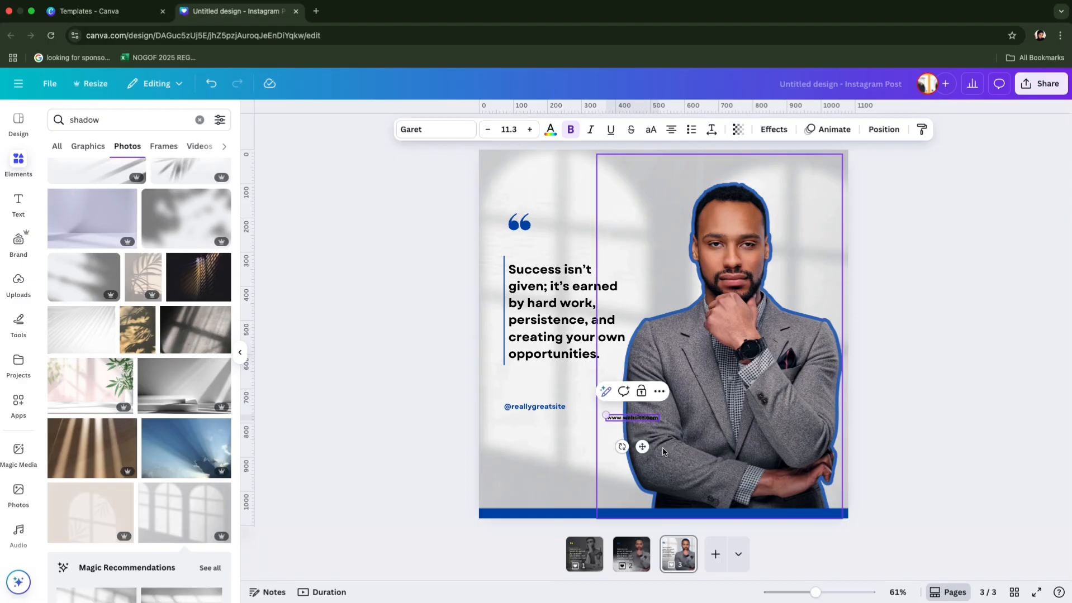
drag(648, 447, 682, 545)
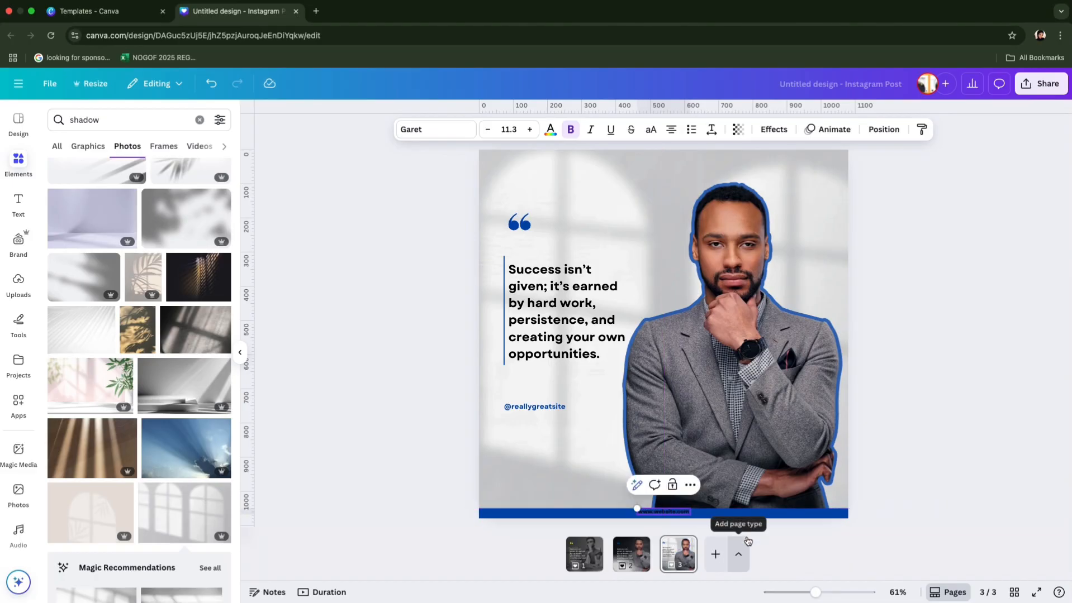
click(784, 517)
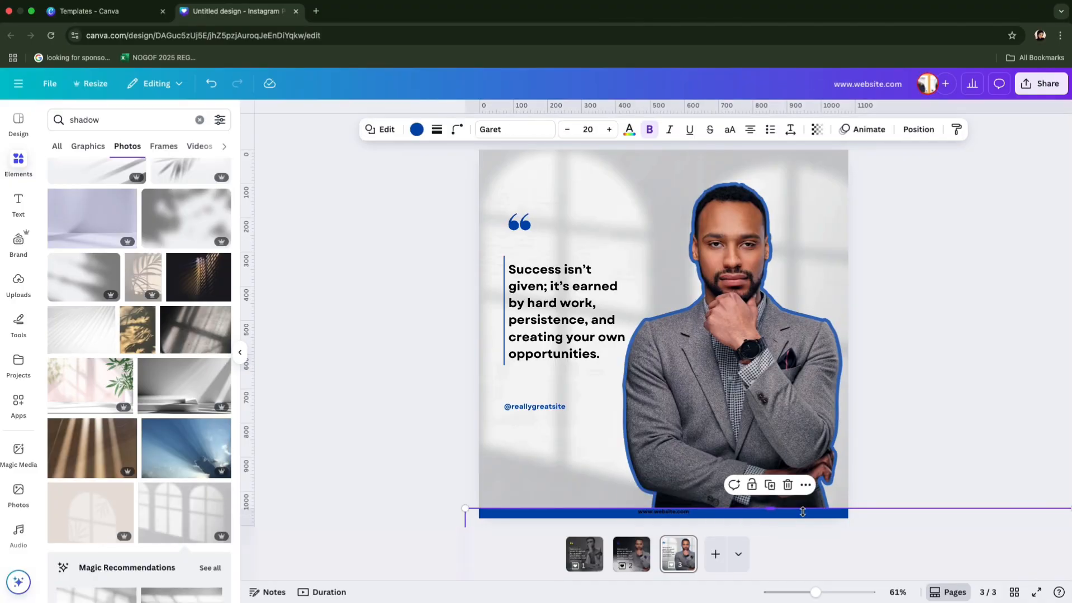
Step: Change the website text on the blue strip to white
click(666, 515)
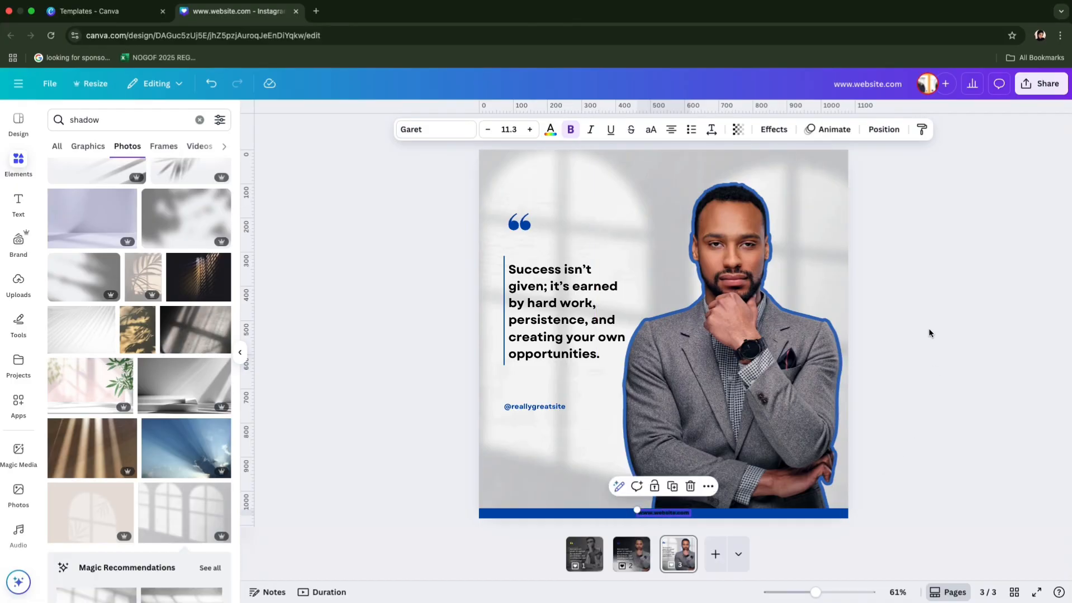
click(550, 129)
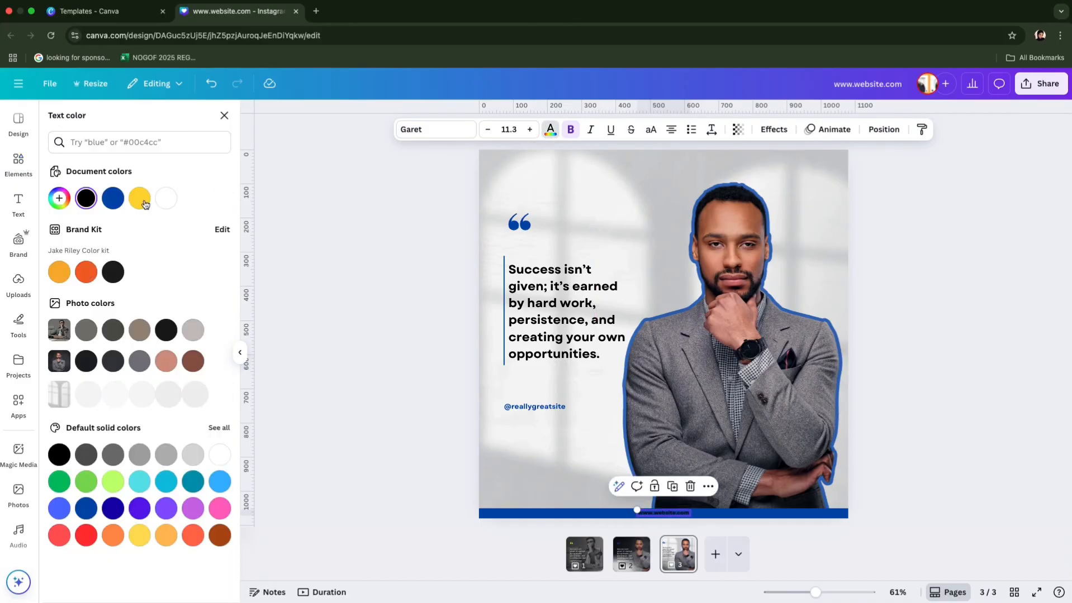
click(166, 199)
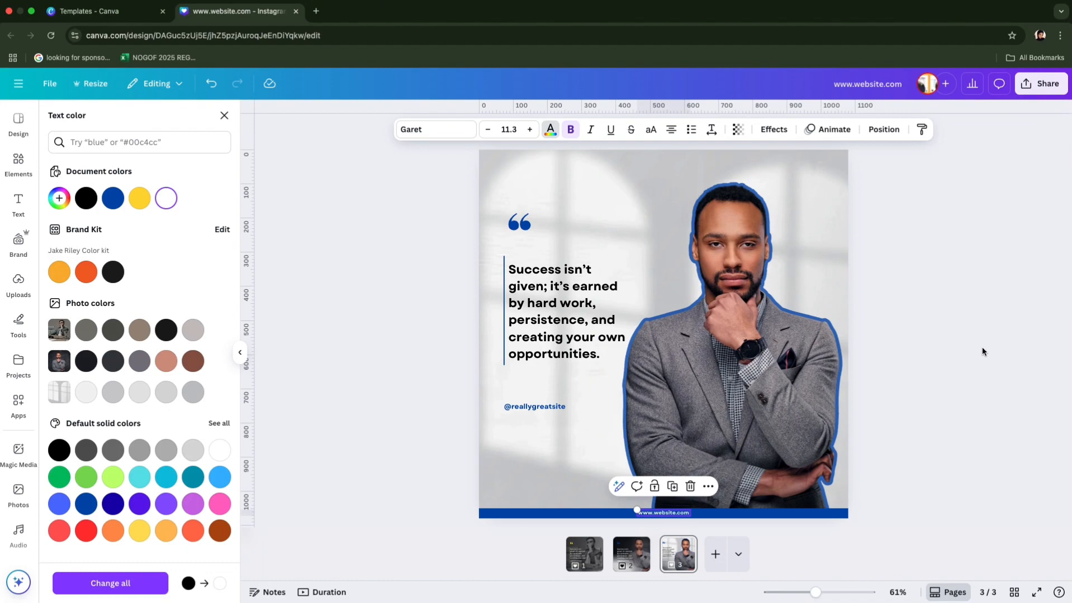
Step: Search the elements for "logo canva" and browse the photo and graphic results
click(982, 350)
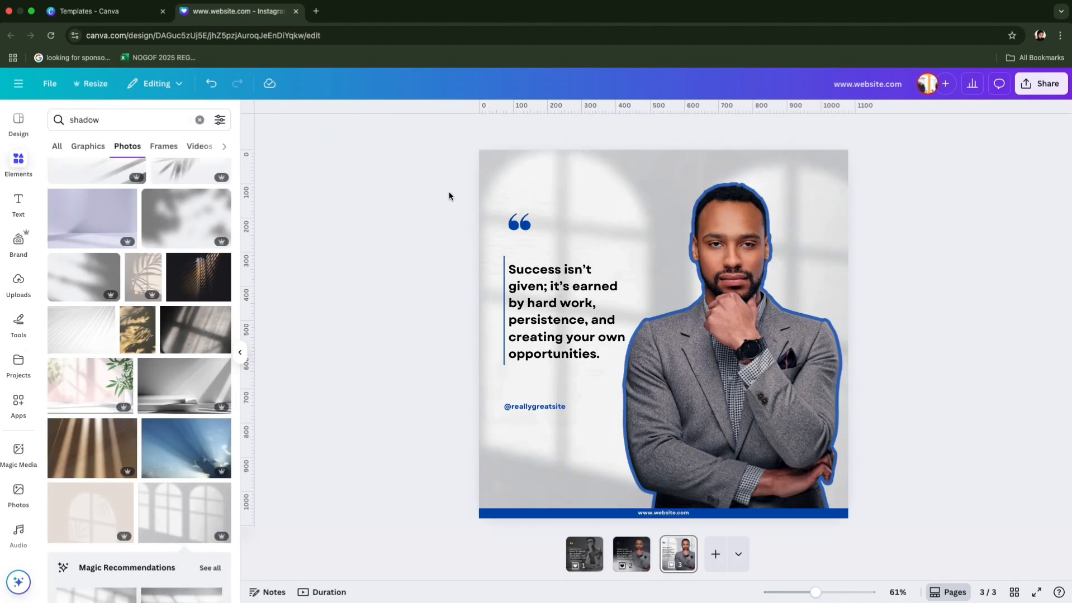
click(106, 119)
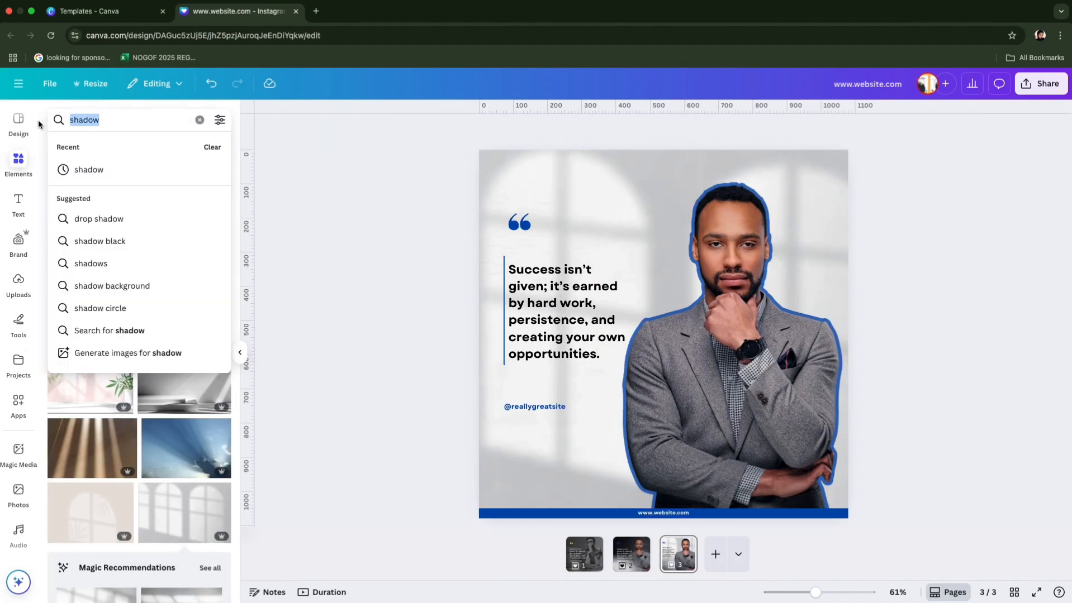
text(logo)
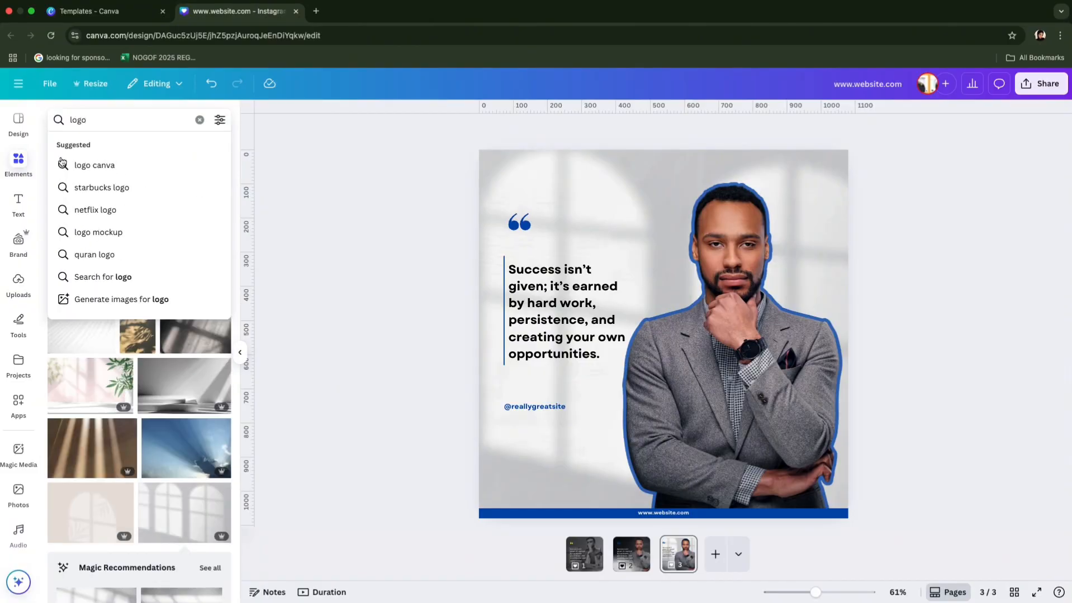
click(106, 165)
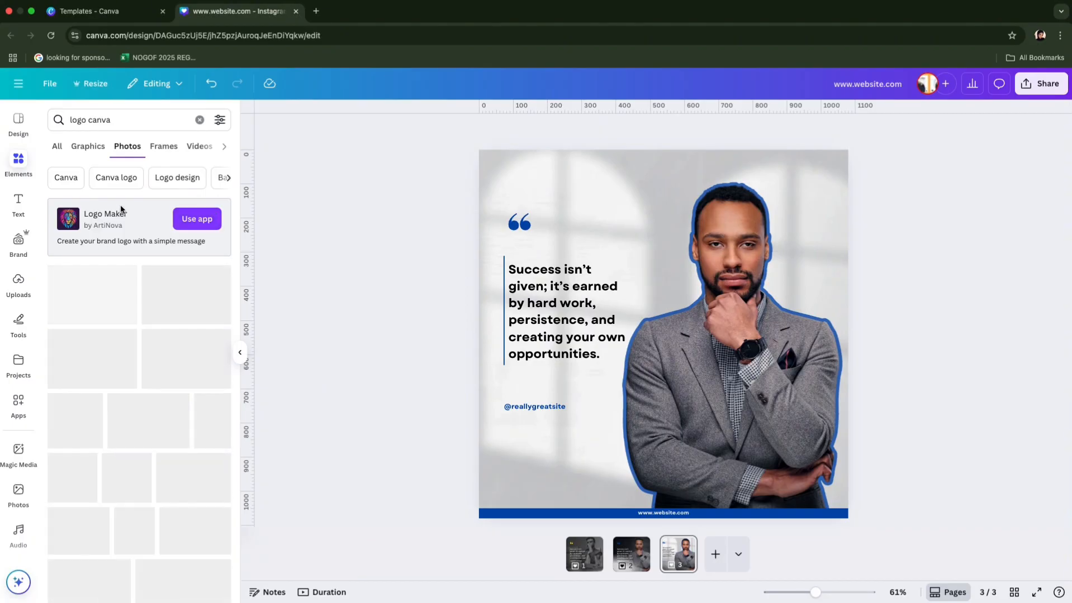
scroll(139, 399, down, 7)
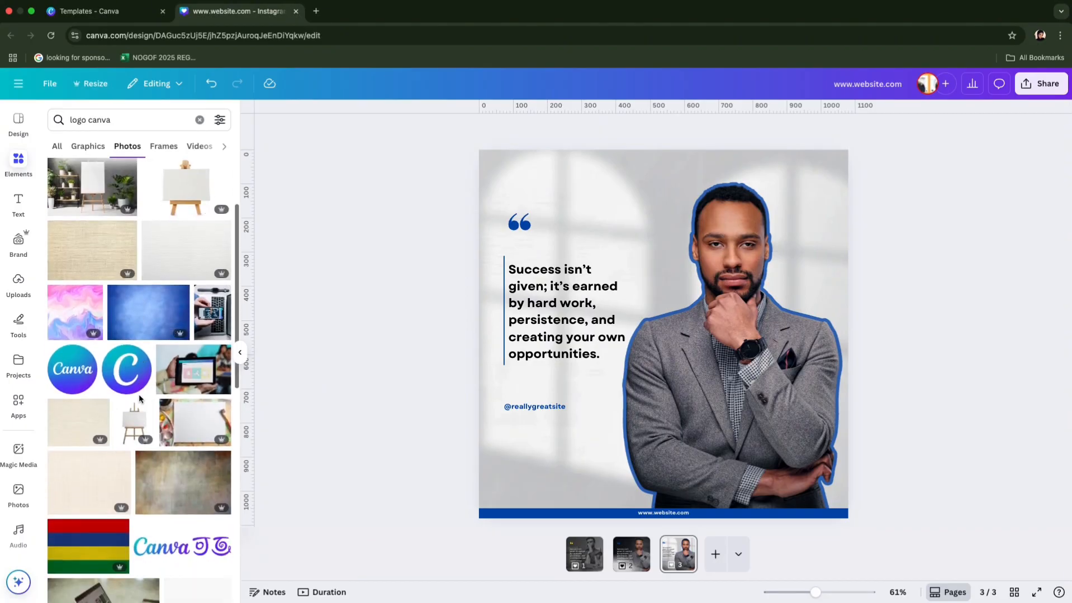
click(112, 120)
drag(111, 120, 95, 122)
click(87, 162)
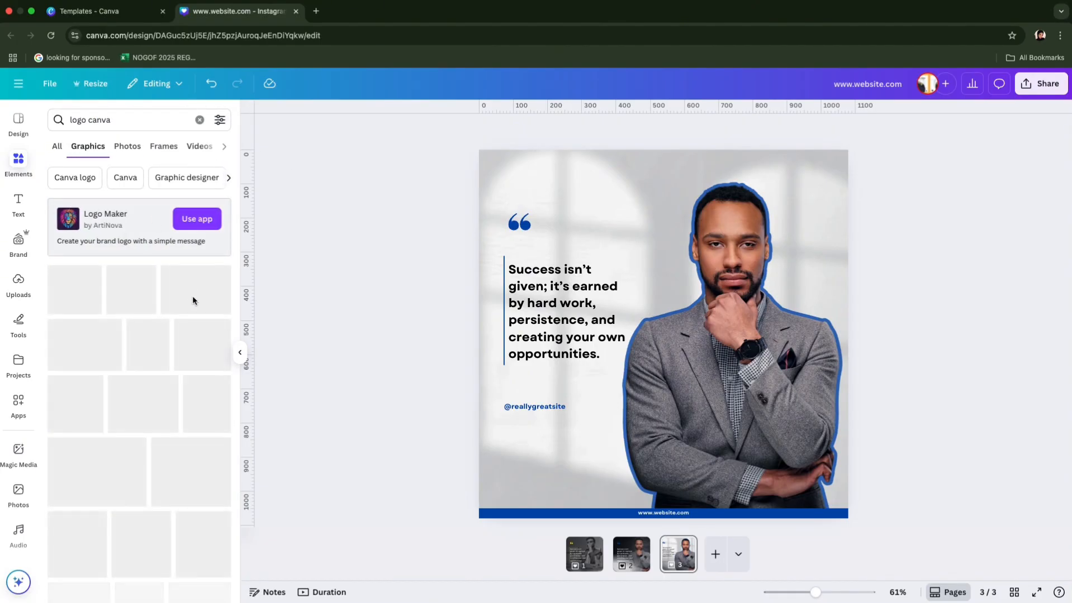
scroll(158, 323, down, 1)
scroll(124, 325, down, 4)
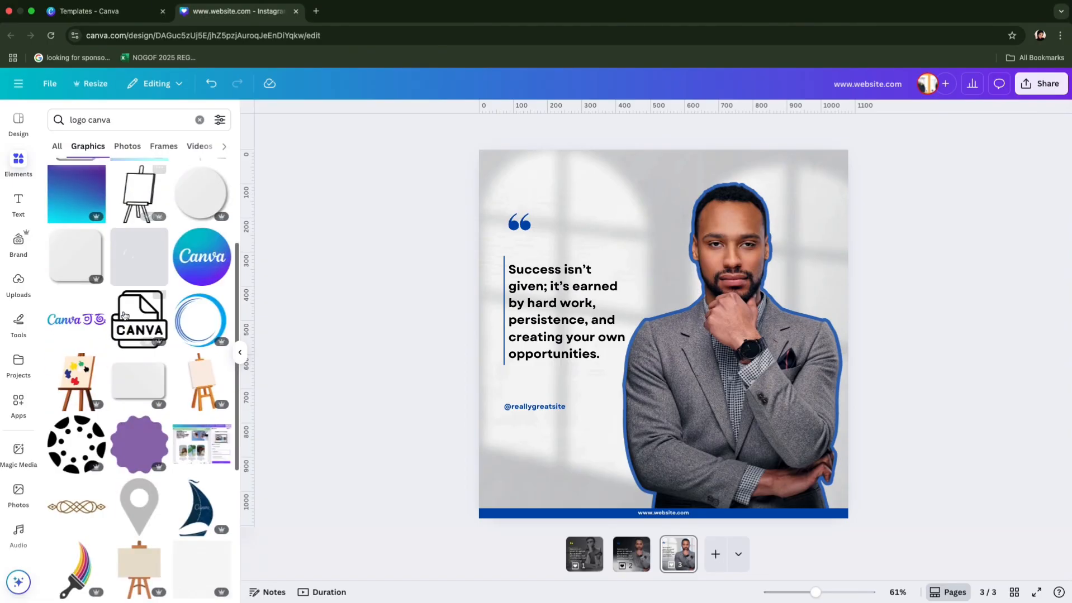
Step: Search the graphics for "logo" and add the two-tone blue triangular logo to the page
click(93, 121)
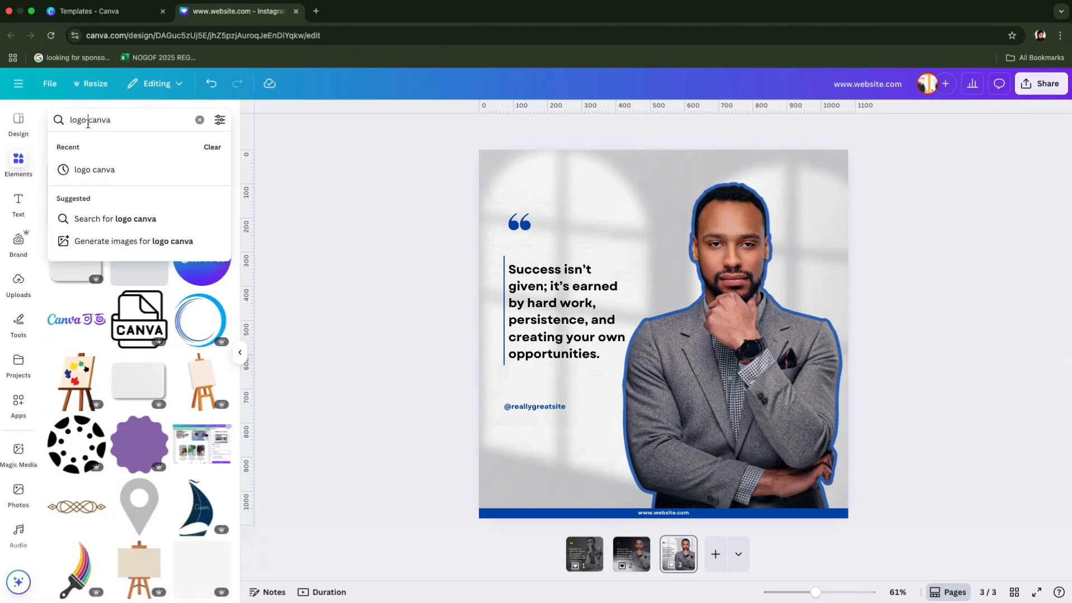
drag(88, 122, 121, 119)
key(BackSpace)
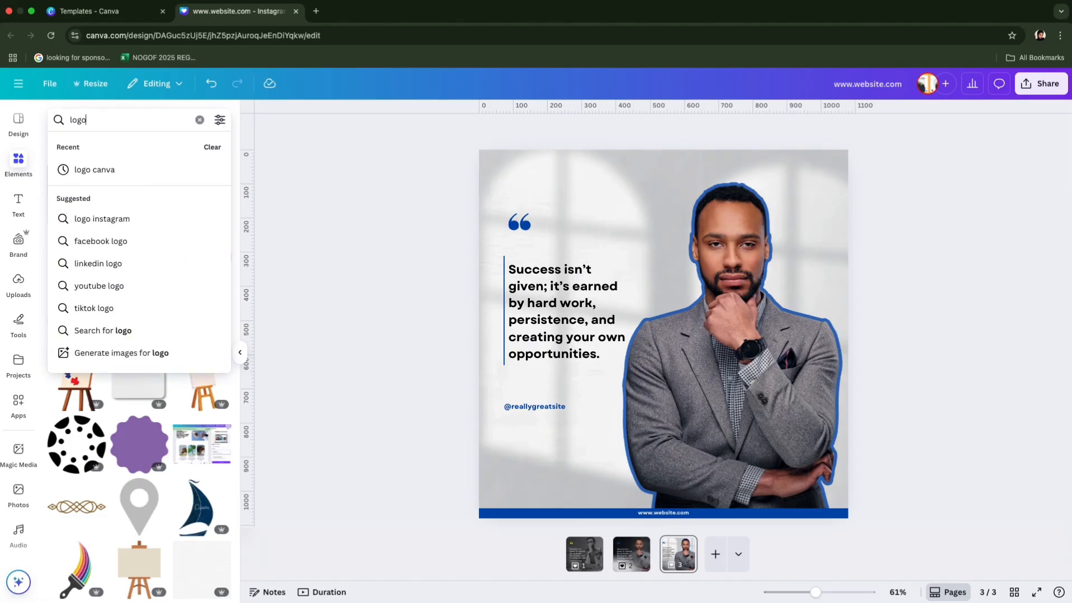
key(Return)
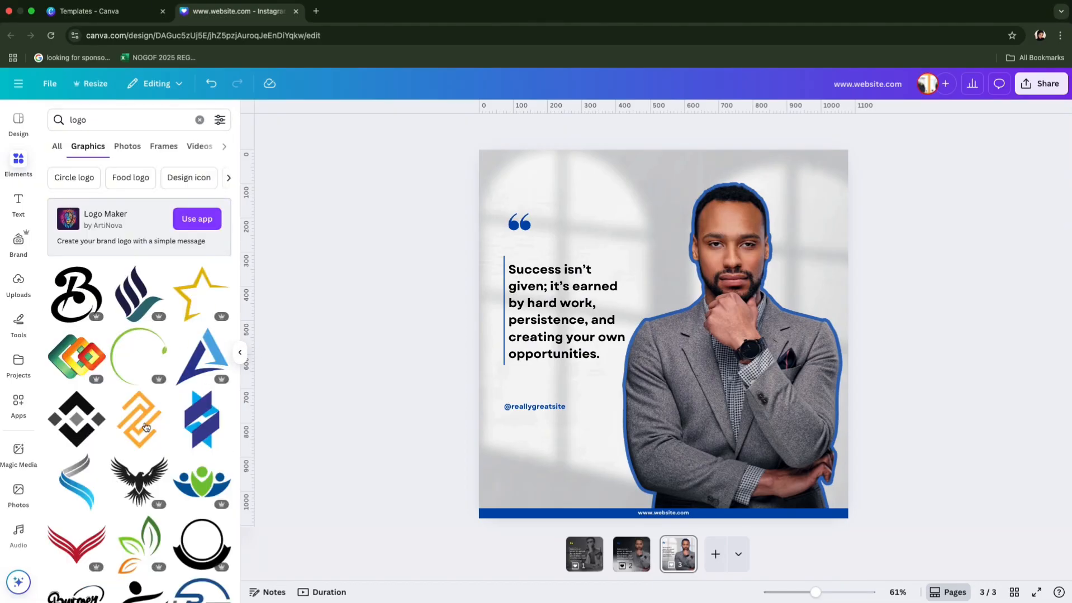
scroll(144, 428, down, 2)
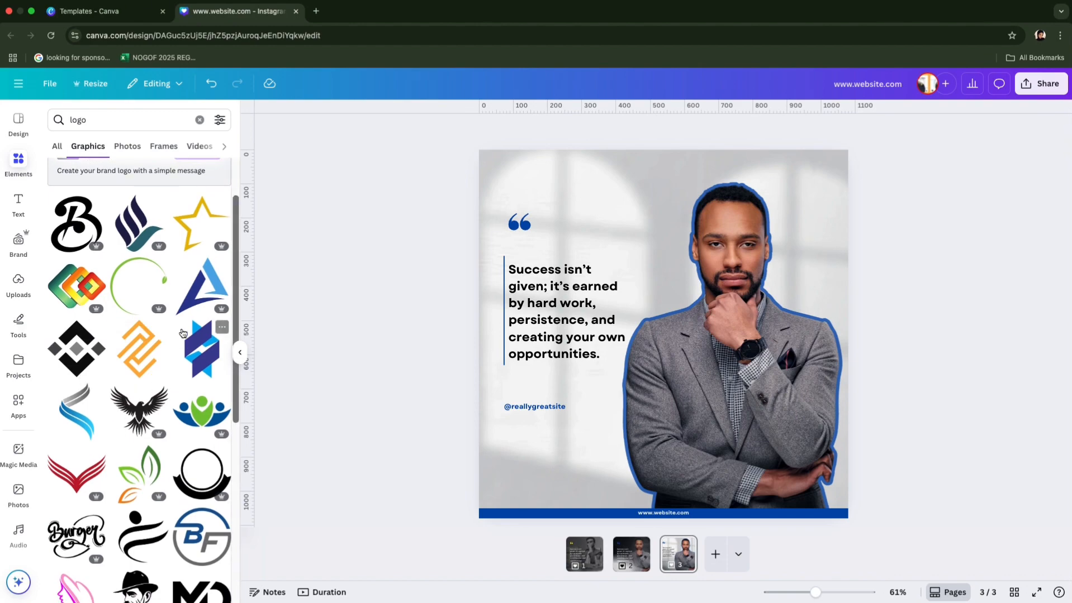
click(201, 287)
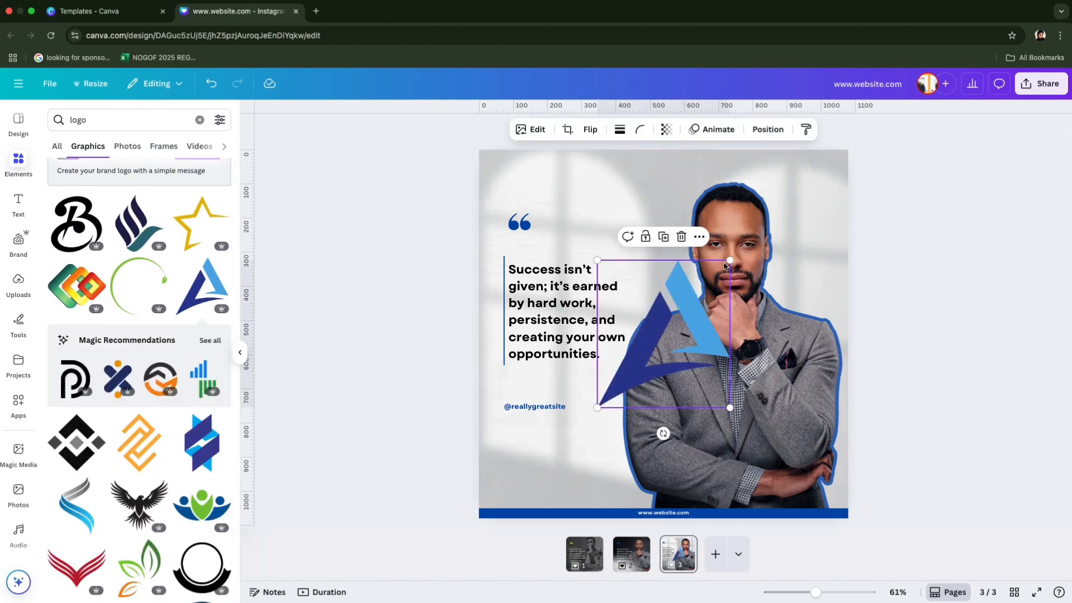
Step: Scale the logo down to about 63 × 70 near the page's lower-left corner and recolor its dark part with the document's cobalt blue
drag(729, 261, 520, 468)
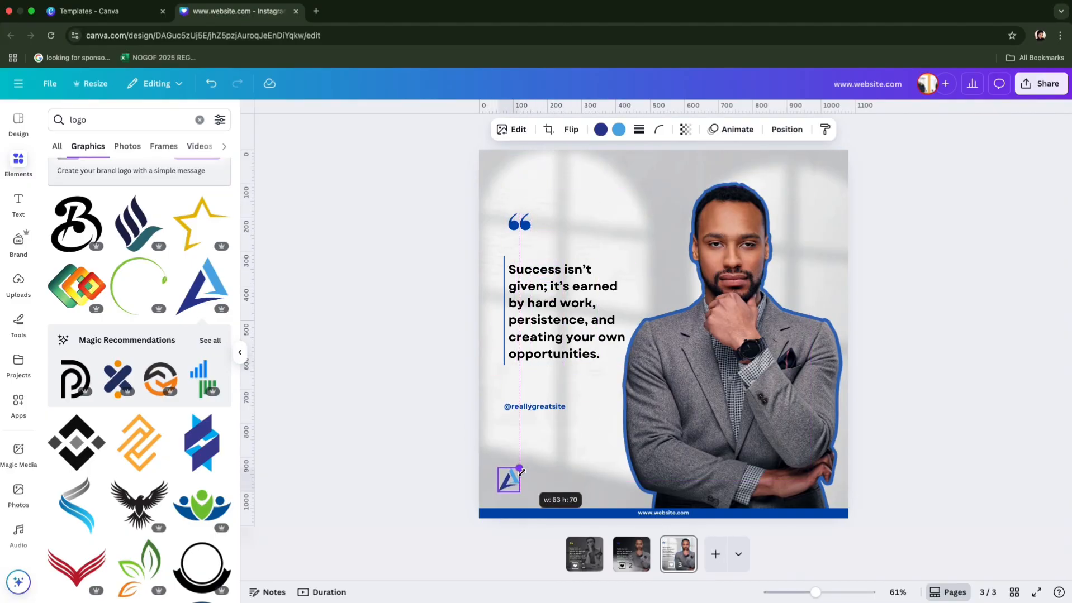
click(608, 132)
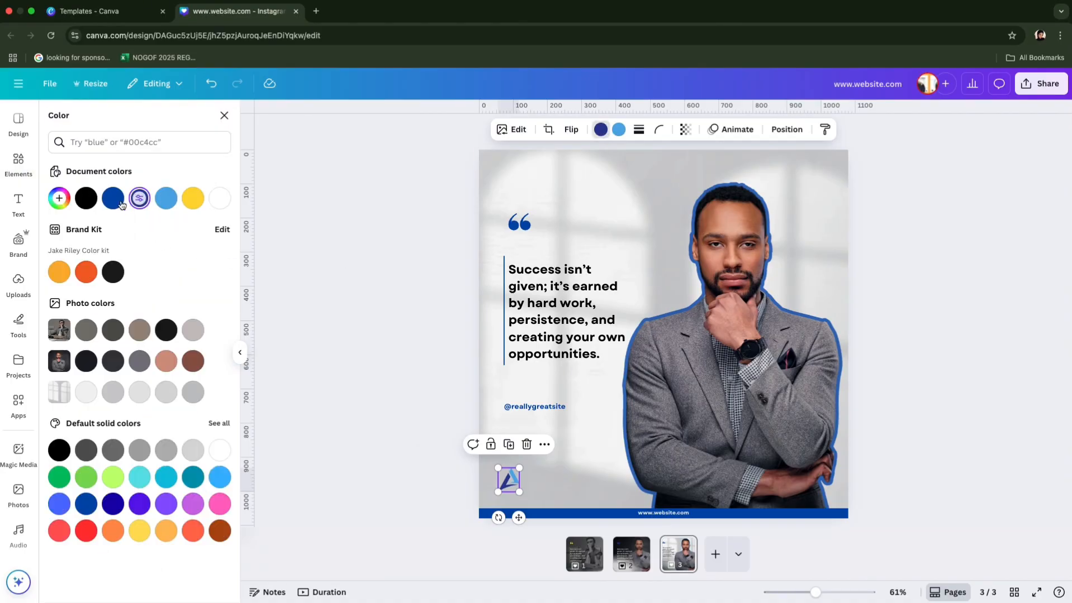
click(113, 199)
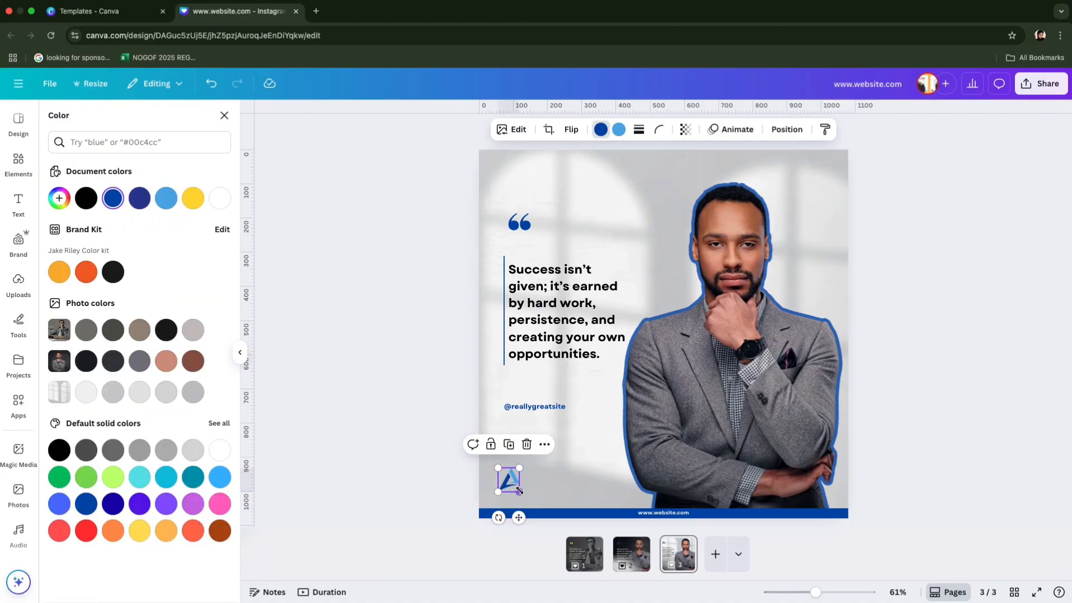
Step: Try the logo in the page's upper-right corner, beside the man's head
drag(509, 480, 817, 186)
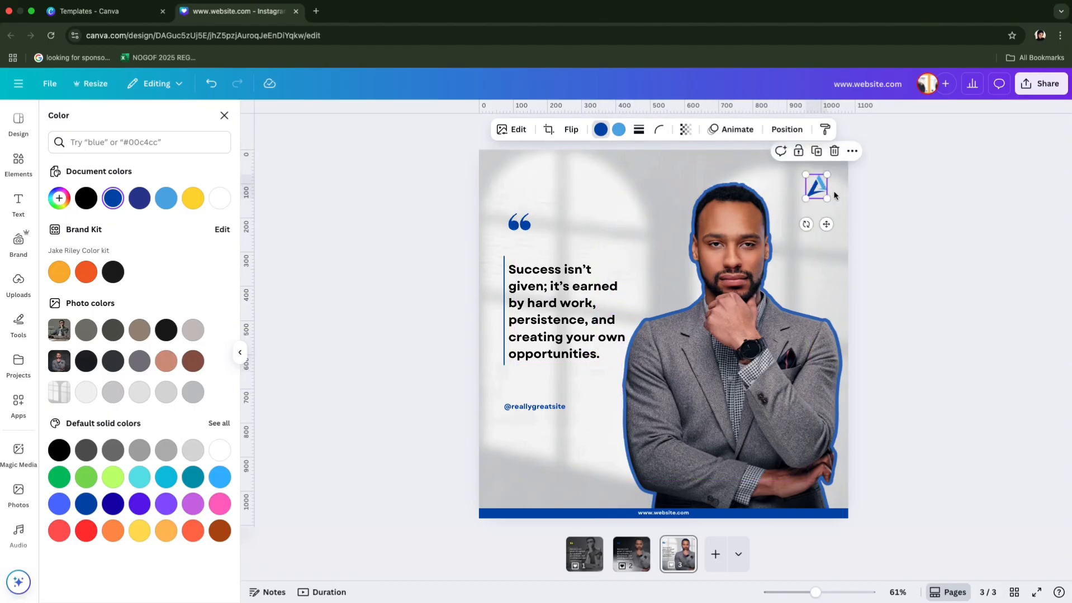
click(898, 207)
click(897, 207)
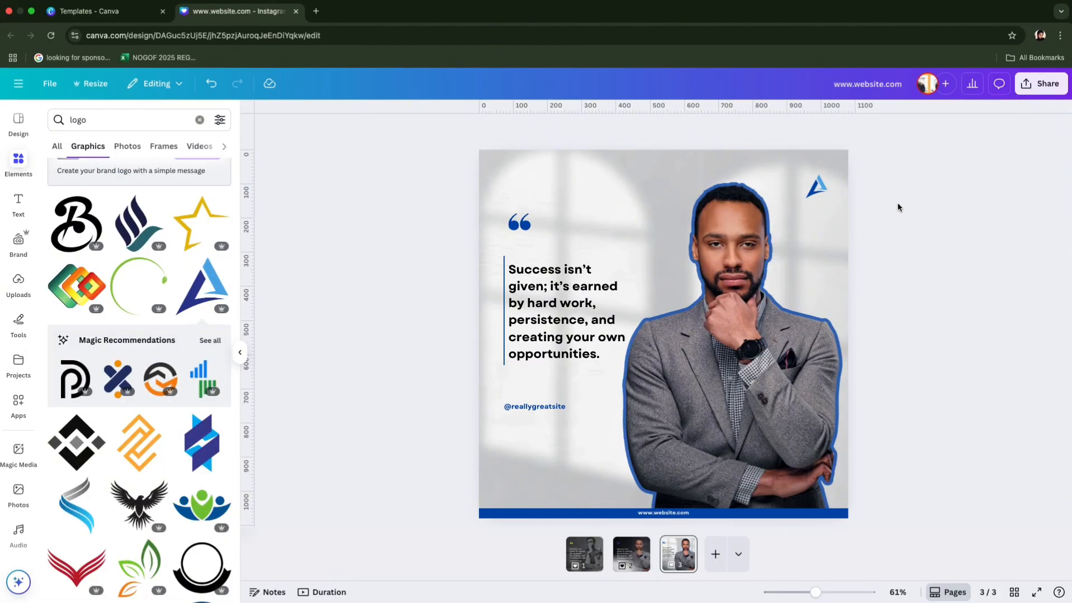
Step: Move the logo to the page's lower-left corner, aligned with the left edge of the quote and handle
drag(821, 190, 523, 484)
click(1070, 375)
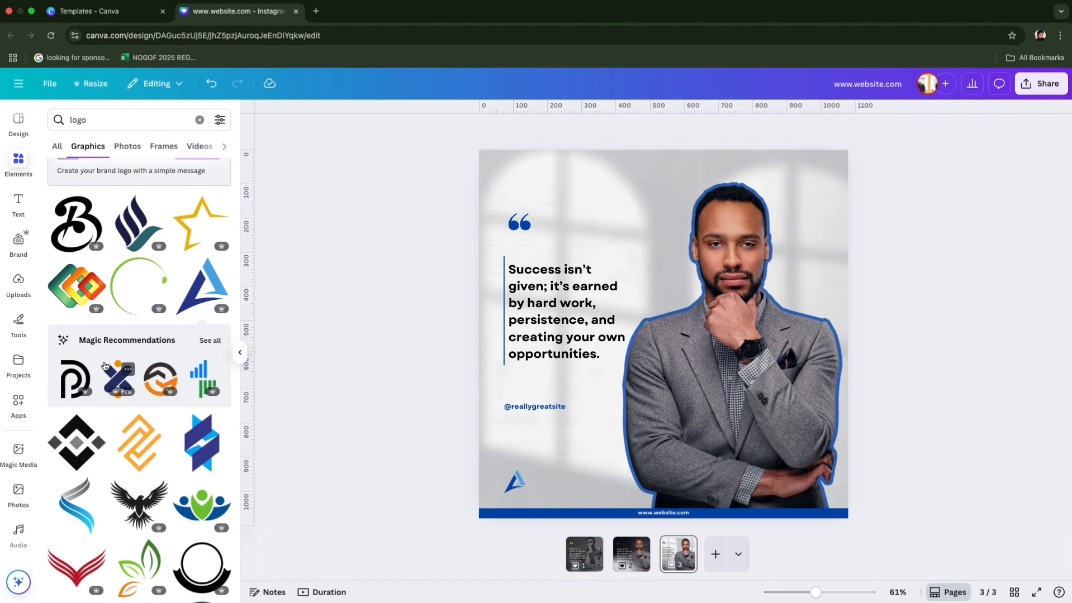
scroll(171, 372, down, 2)
scroll(170, 375, down, 10)
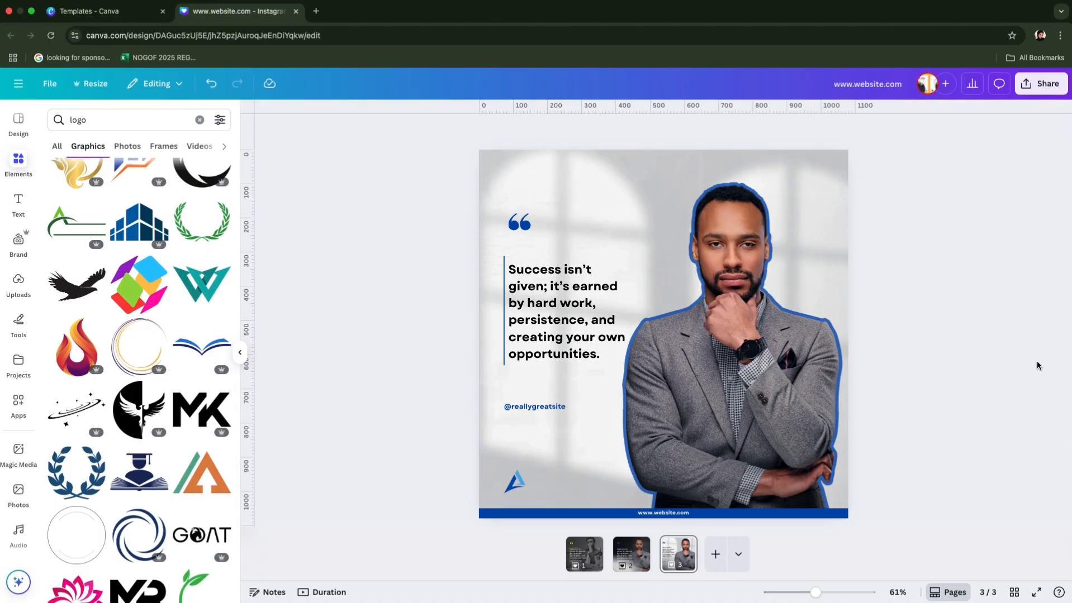
click(741, 277)
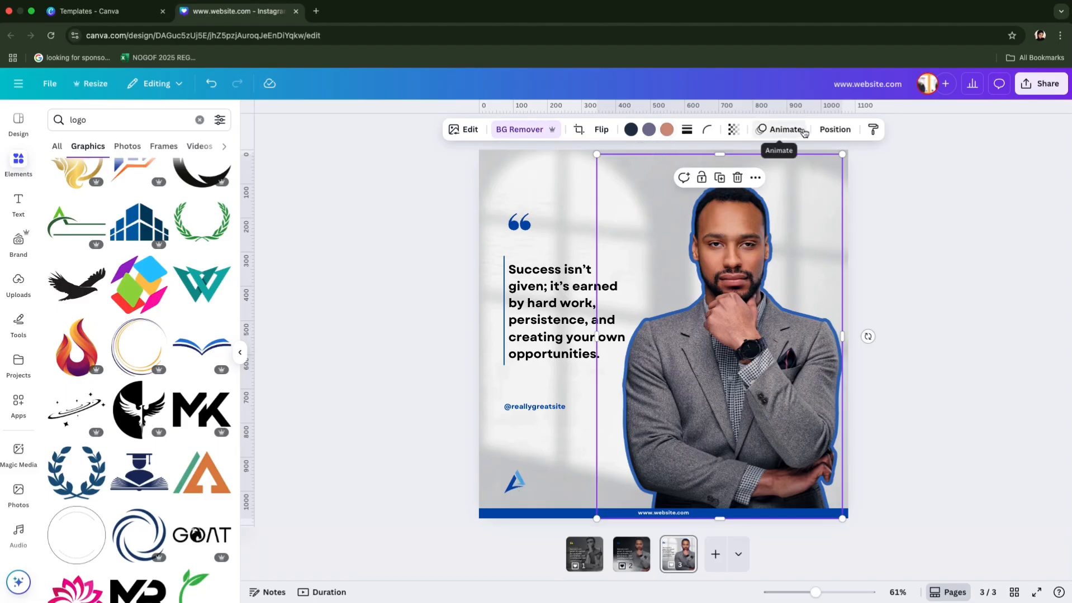
Step: Look up the logo's light blue and set the man cutout's outline color to that value, #51ACE4
click(524, 491)
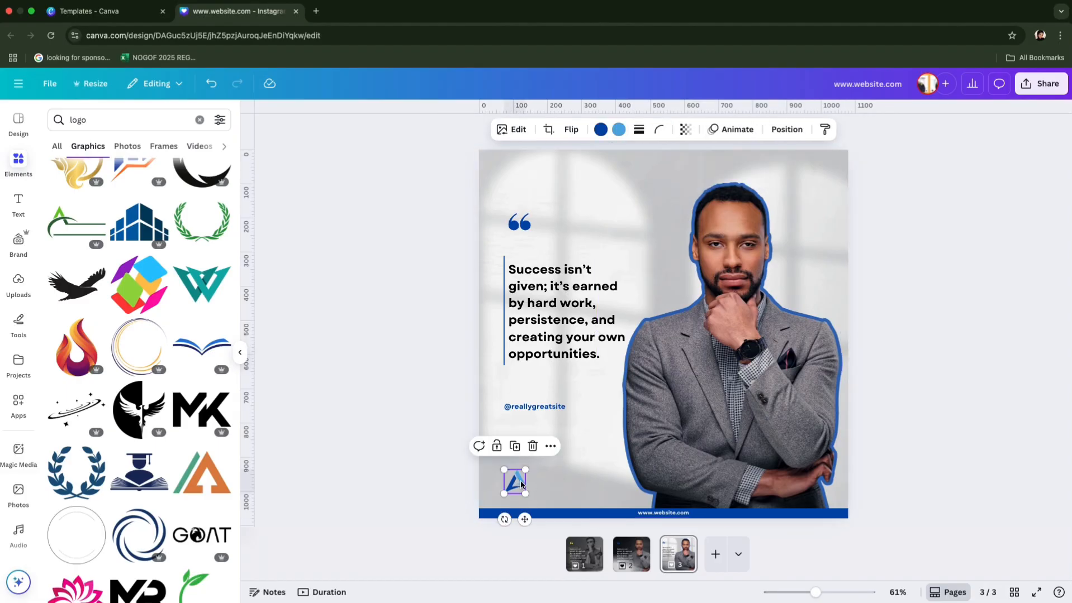
click(619, 131)
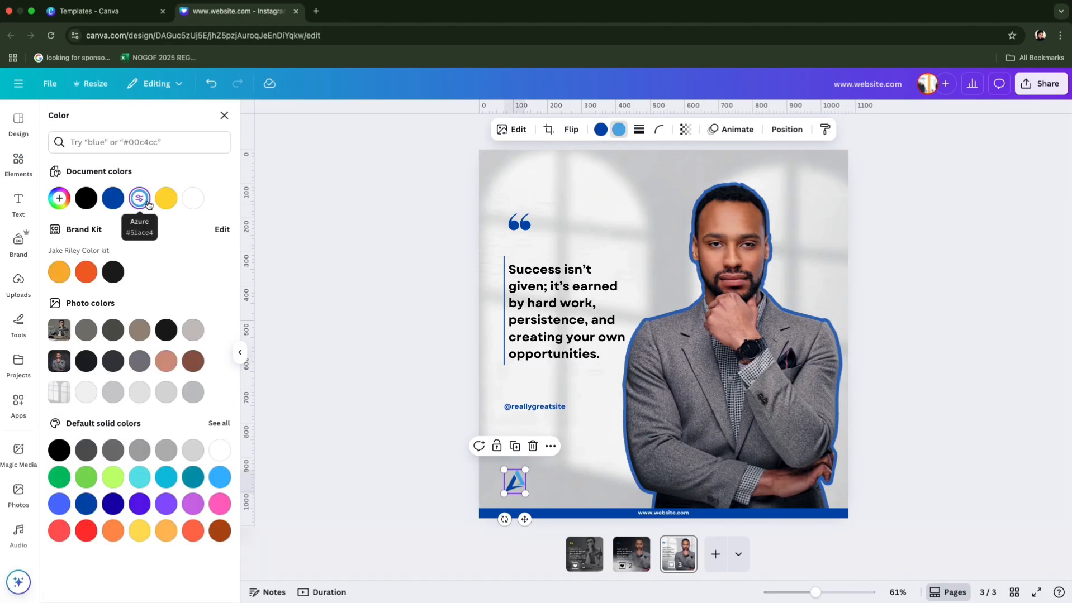
click(704, 213)
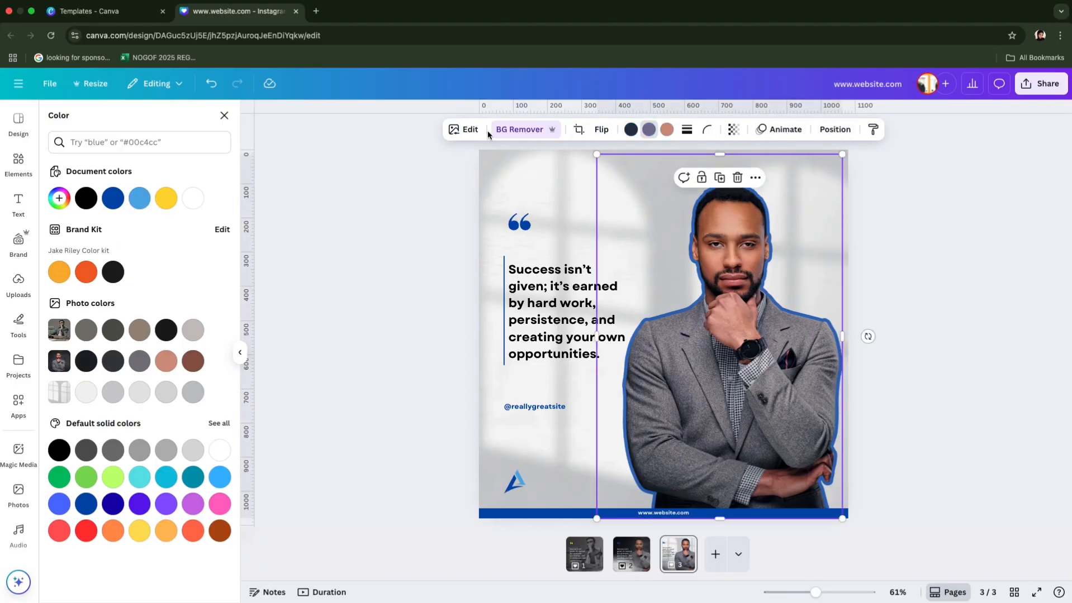
click(468, 130)
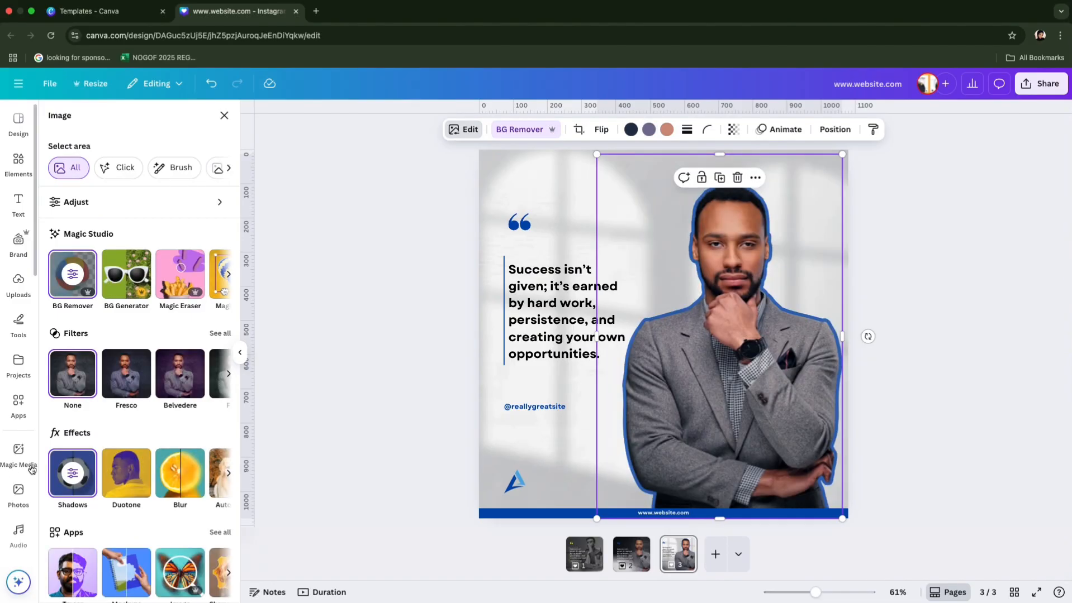
click(75, 474)
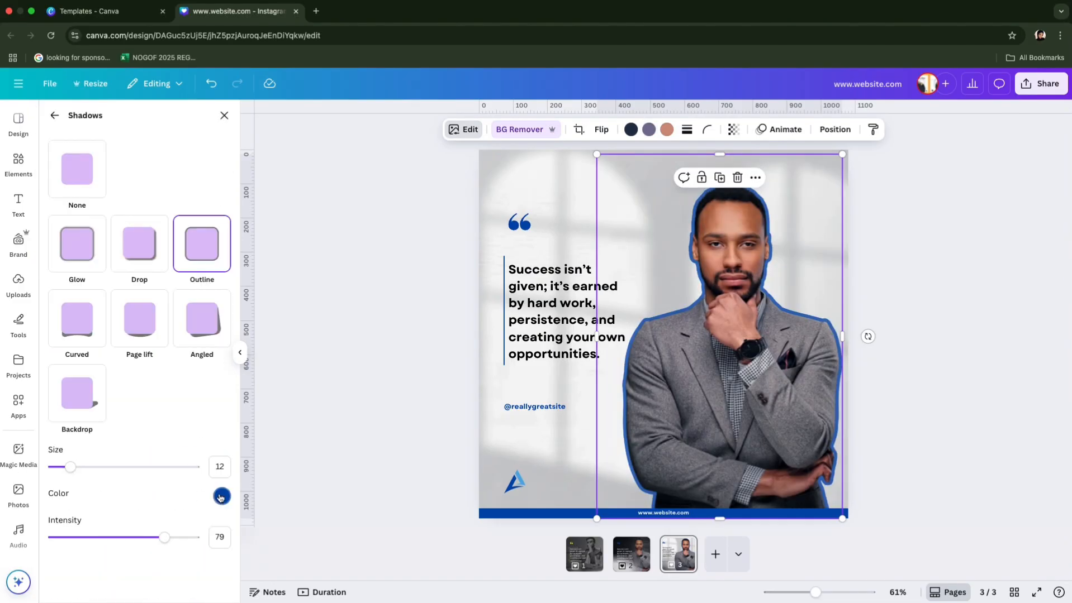
click(221, 496)
drag(287, 465, 253, 468)
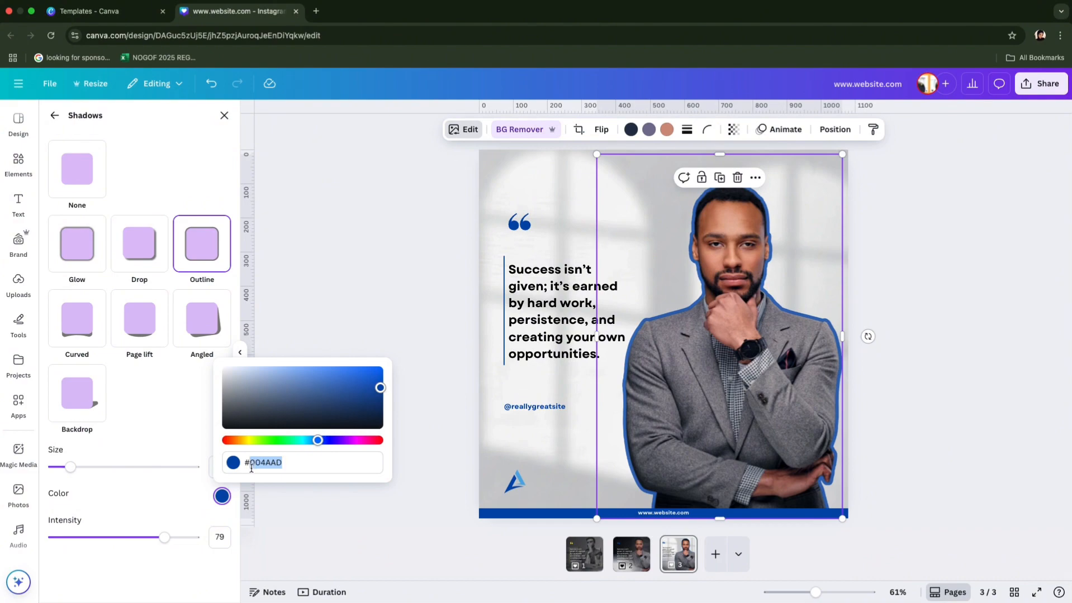
text(51A)
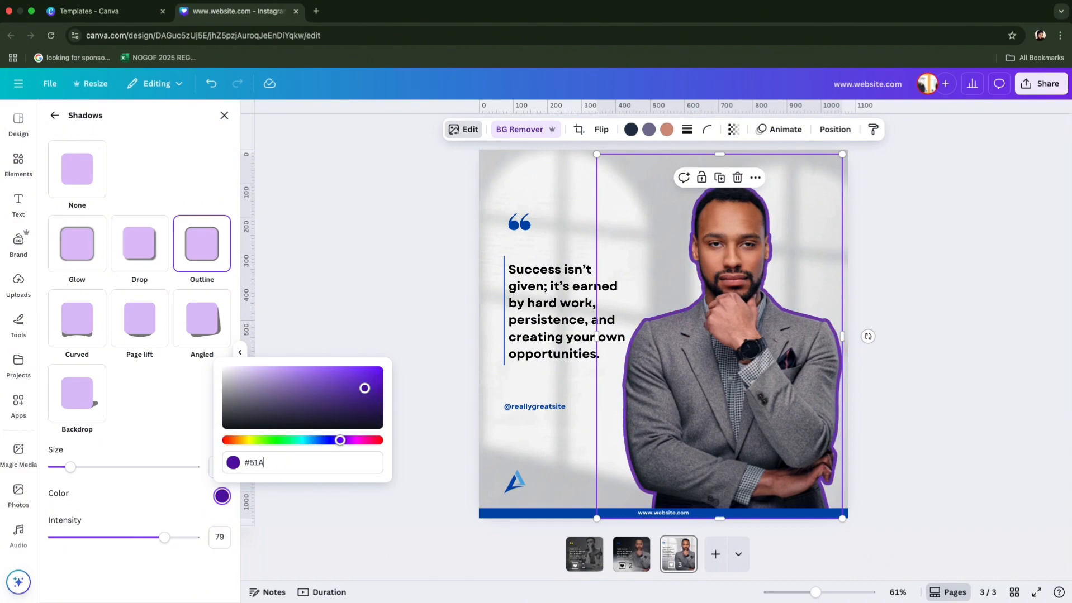
text(CE4)
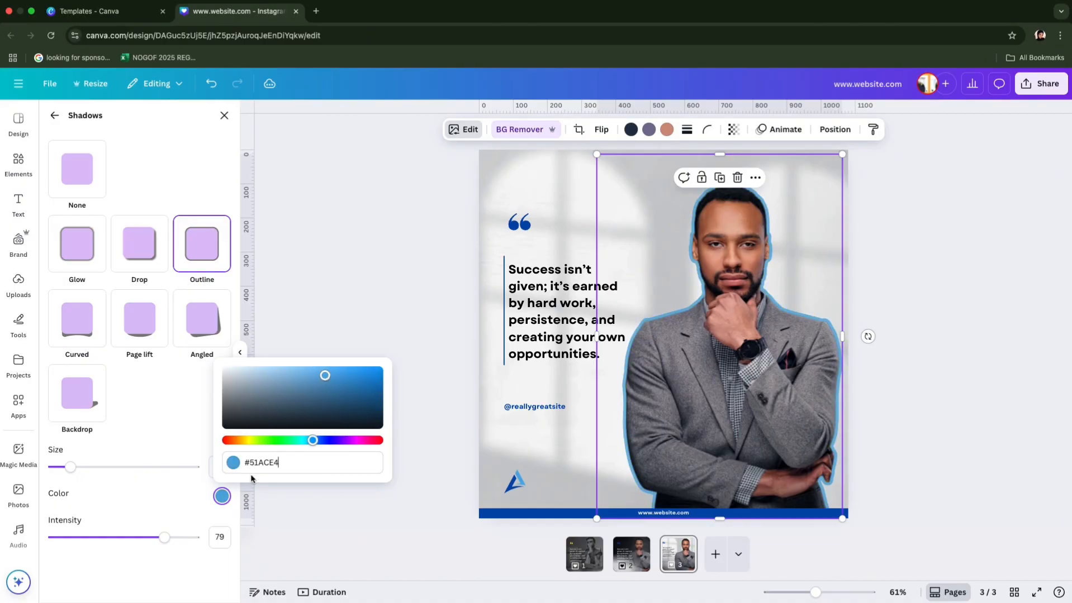
click(313, 515)
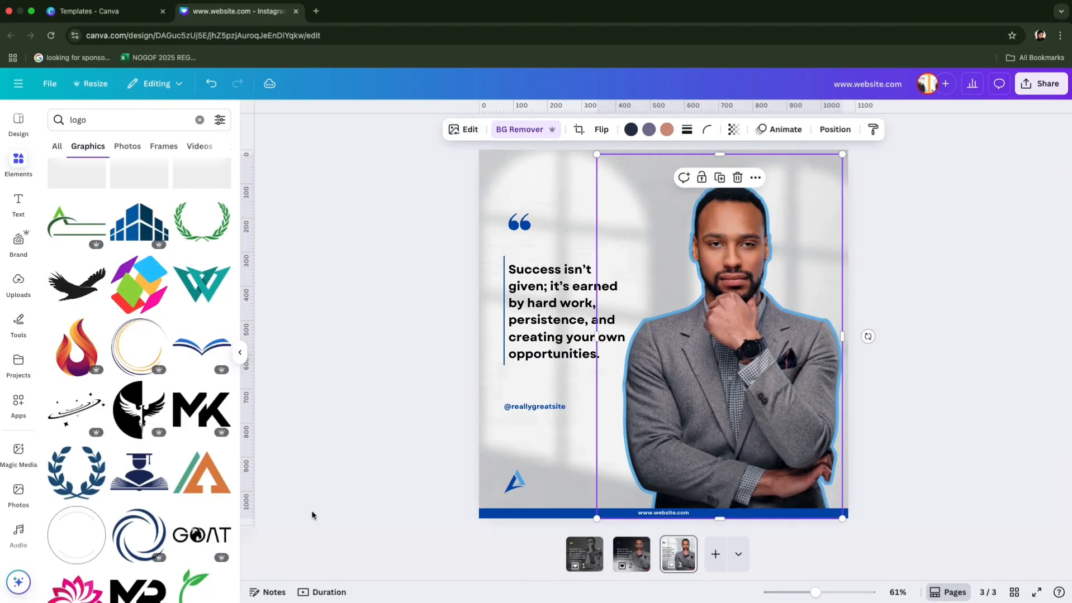
click(939, 465)
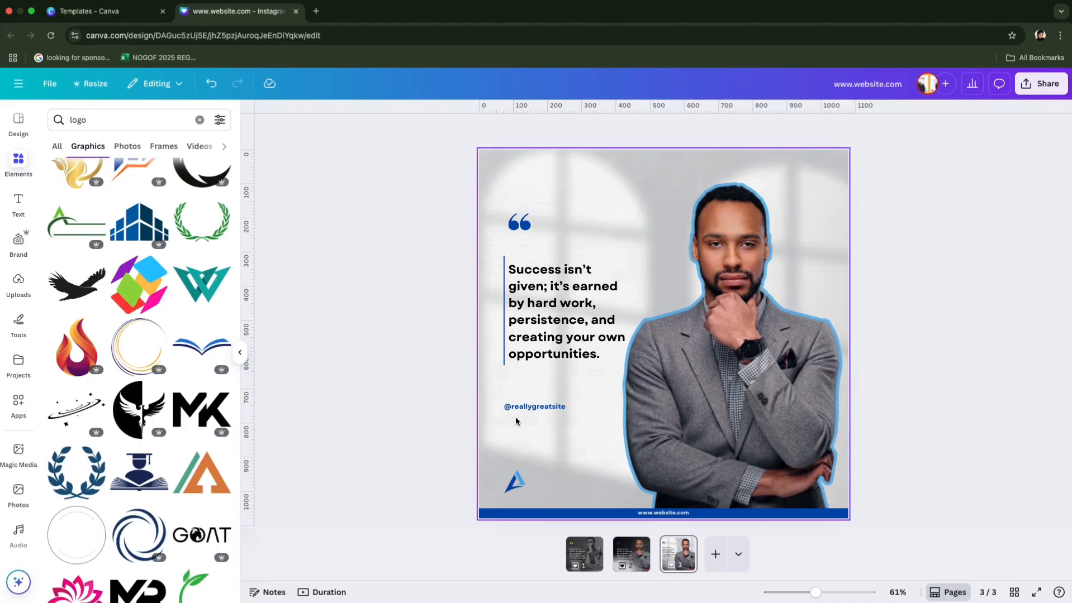
click(827, 426)
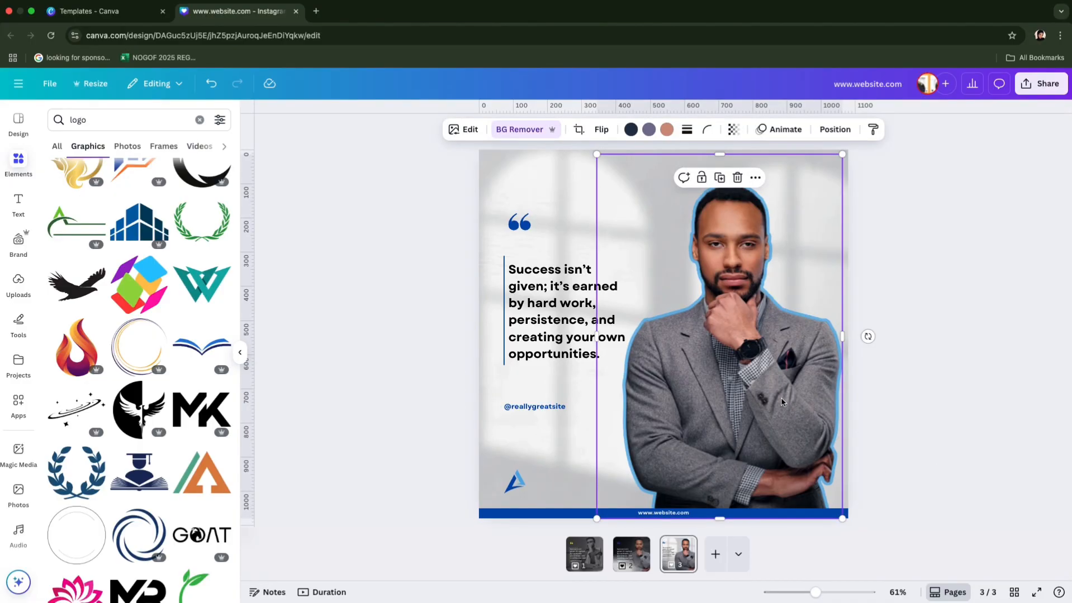
click(949, 390)
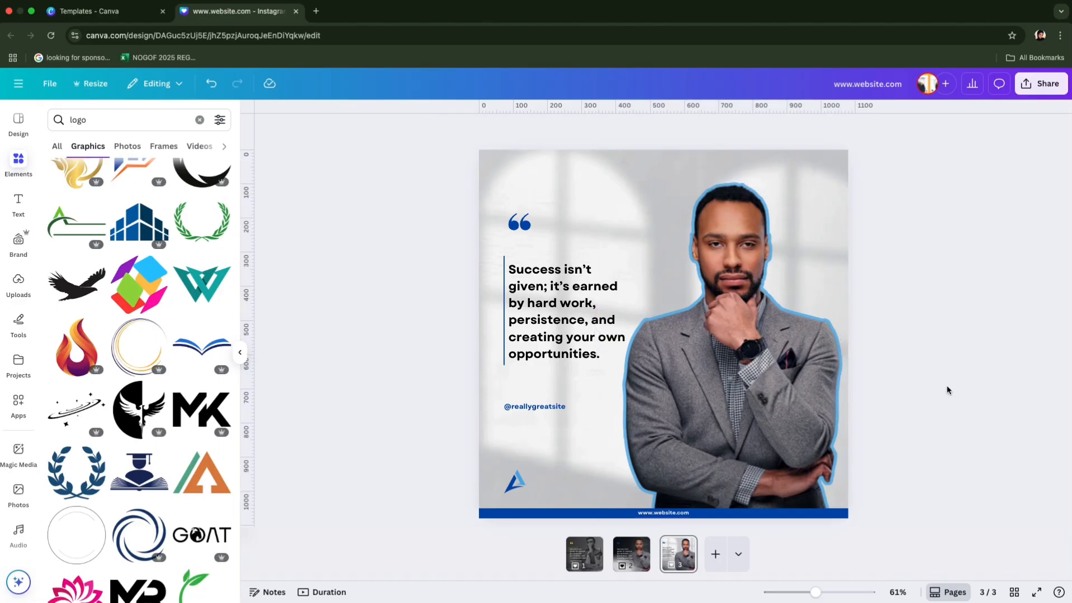
Step: Open the PNG download settings for the design and restrict the download to page 3
click(1042, 84)
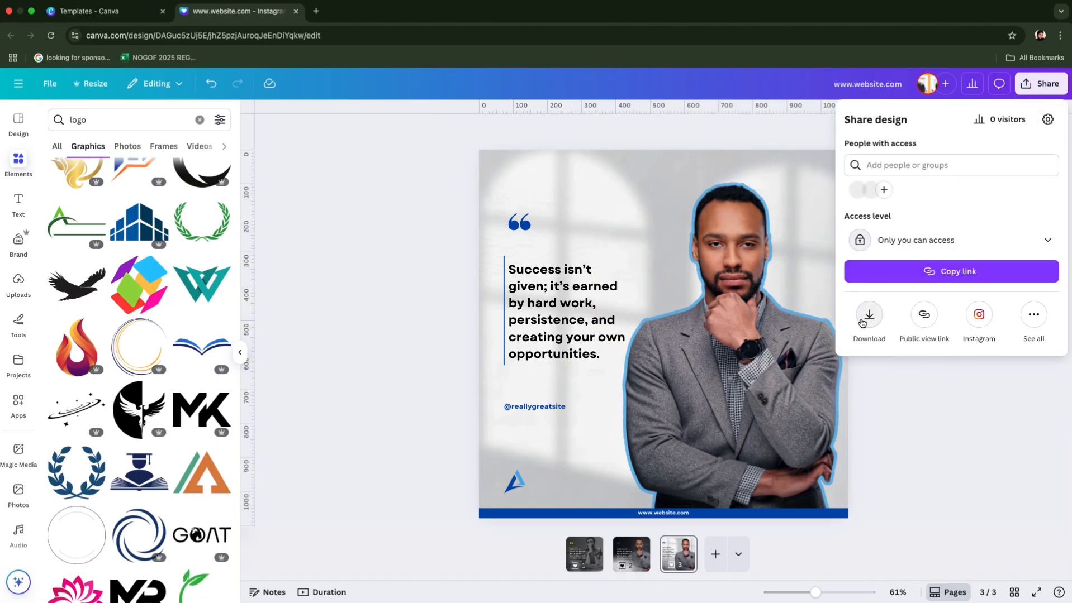
click(862, 323)
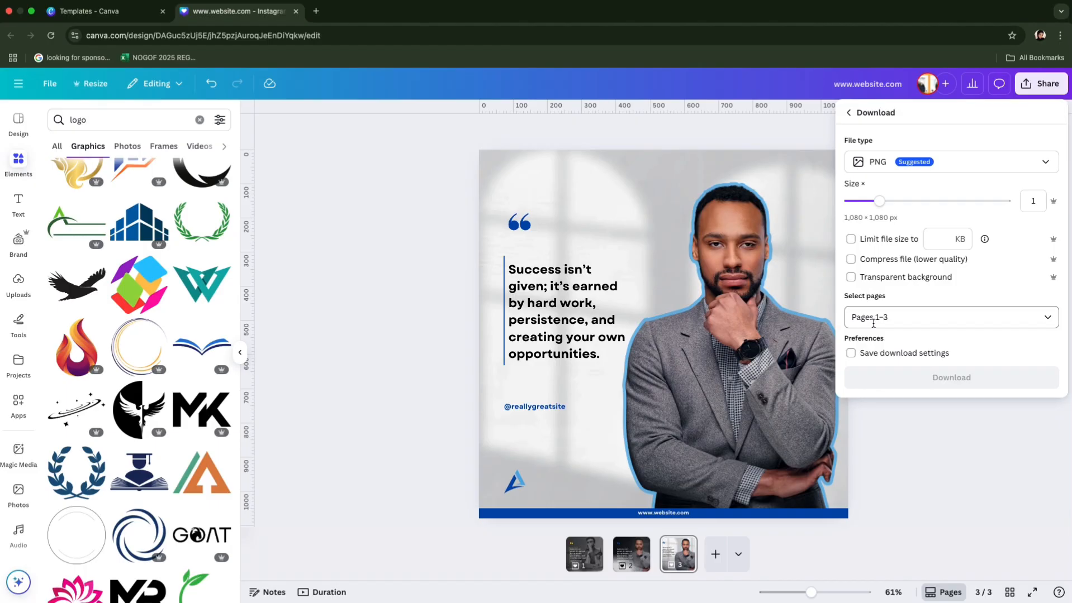
click(898, 316)
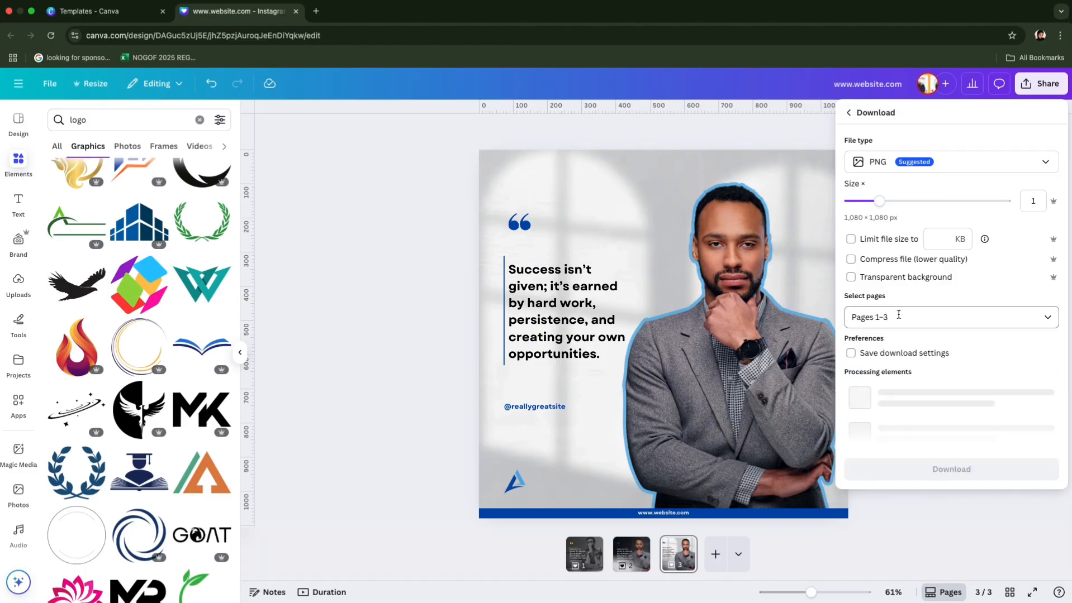
scroll(919, 429, down, 2)
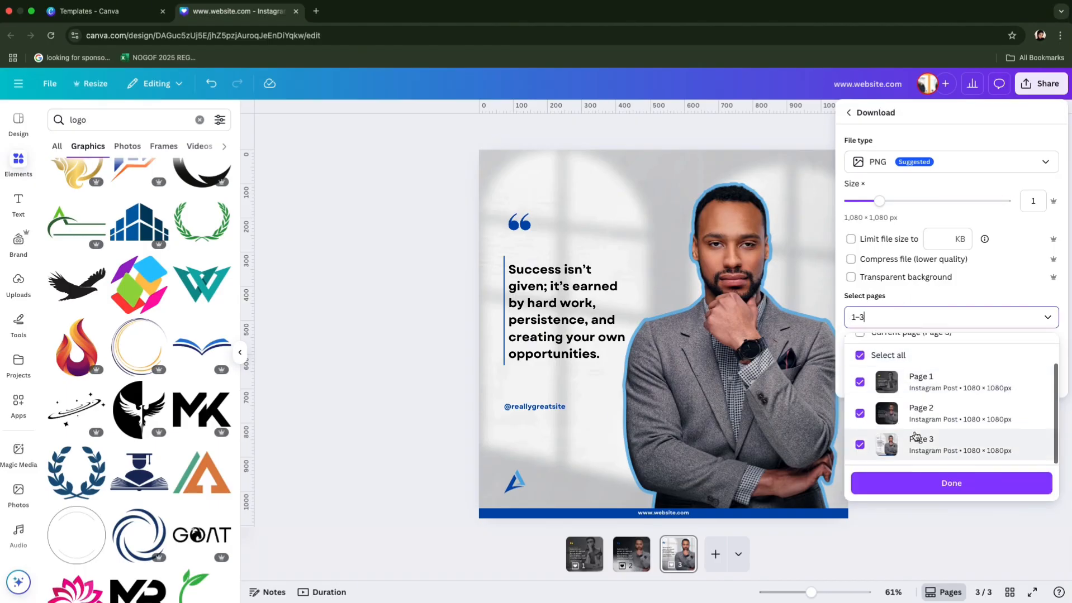
scroll(910, 426, up, 1)
click(863, 343)
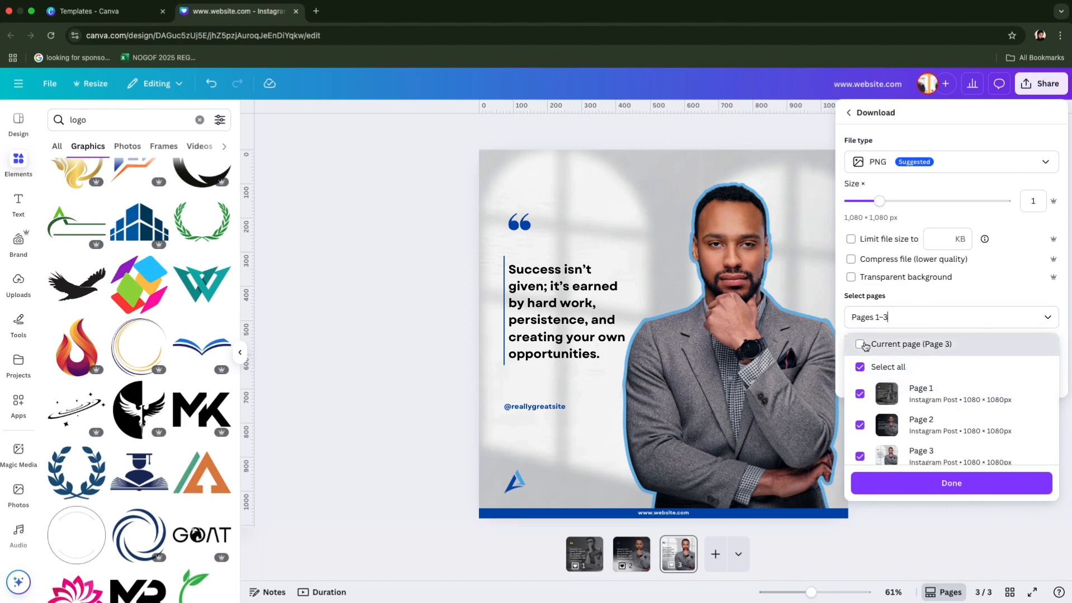
scroll(874, 463, down, 1)
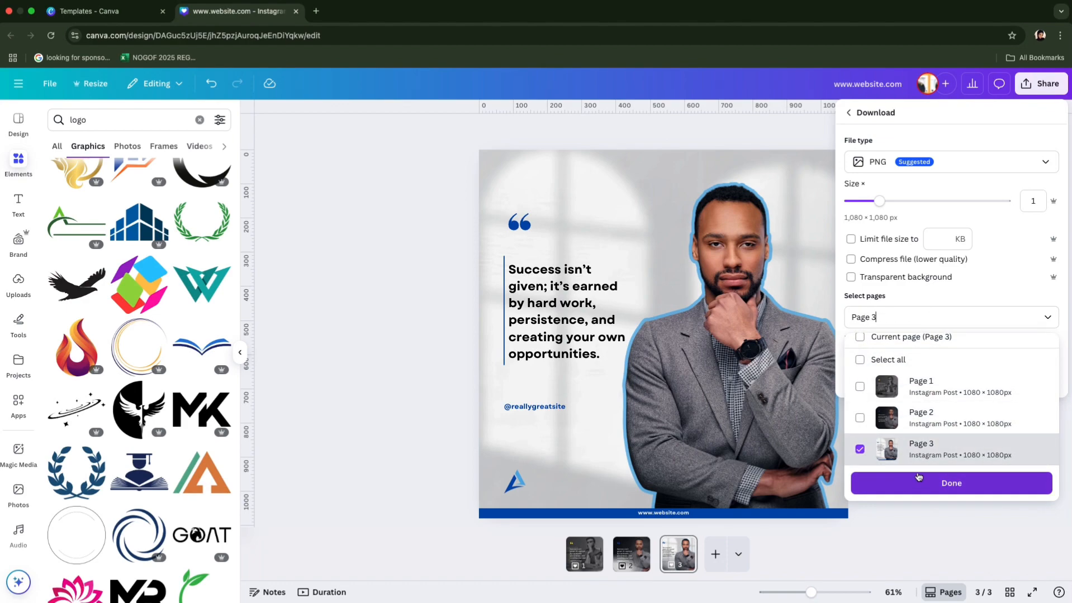
Step: Set the download size multiplier to 1.125 and download page 3 as a PNG
drag(880, 203, 909, 207)
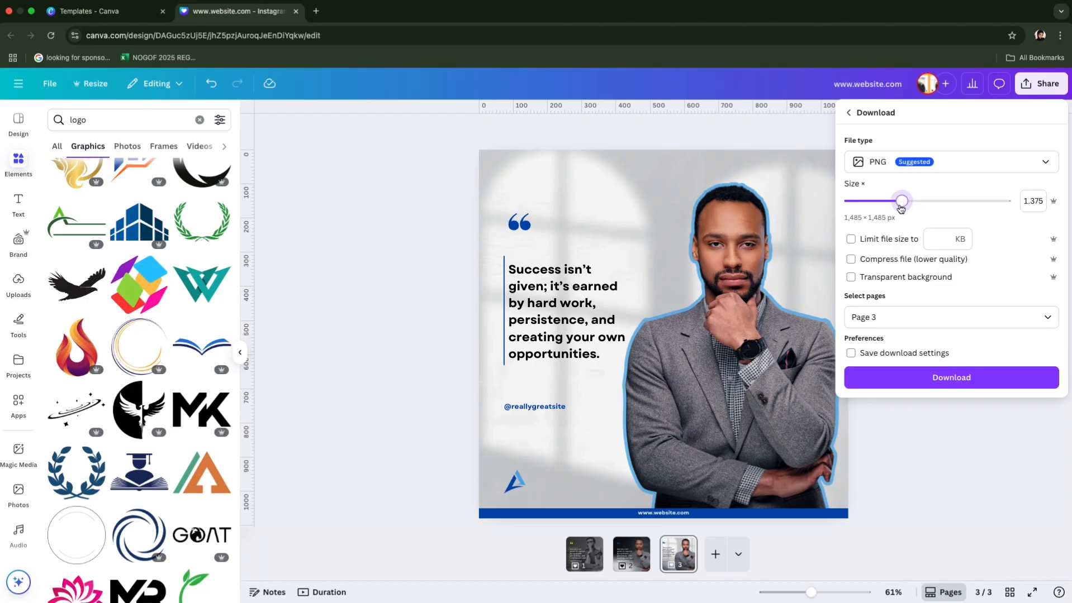
click(892, 320)
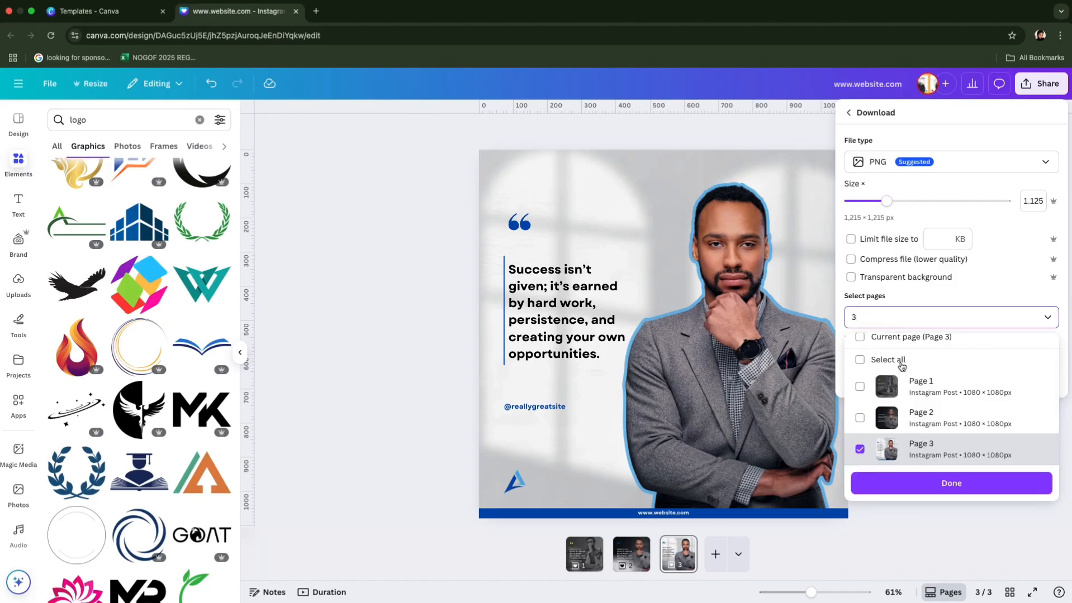
click(930, 482)
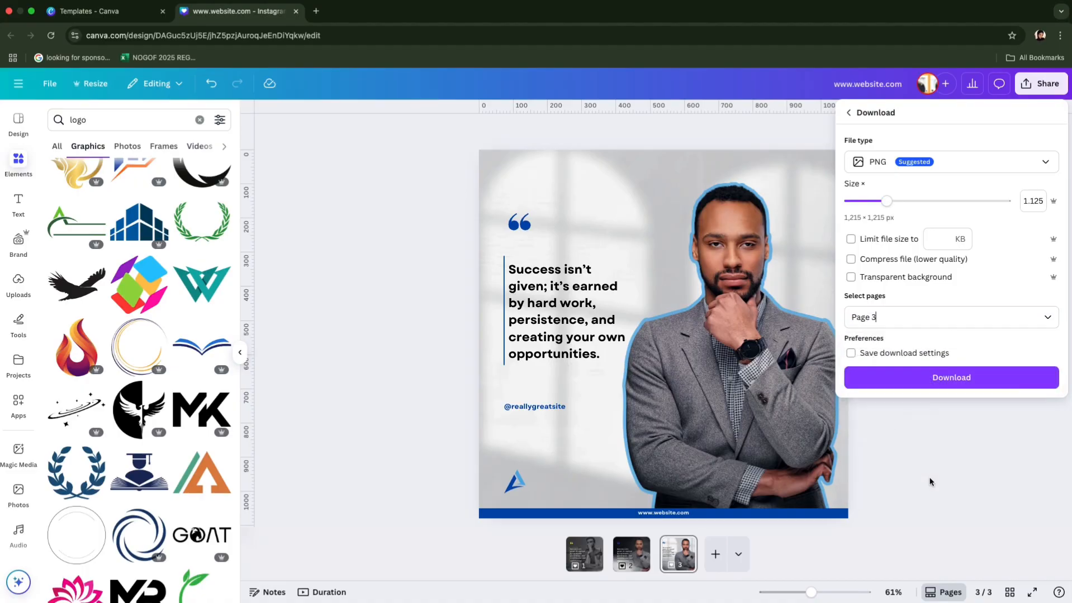
click(918, 374)
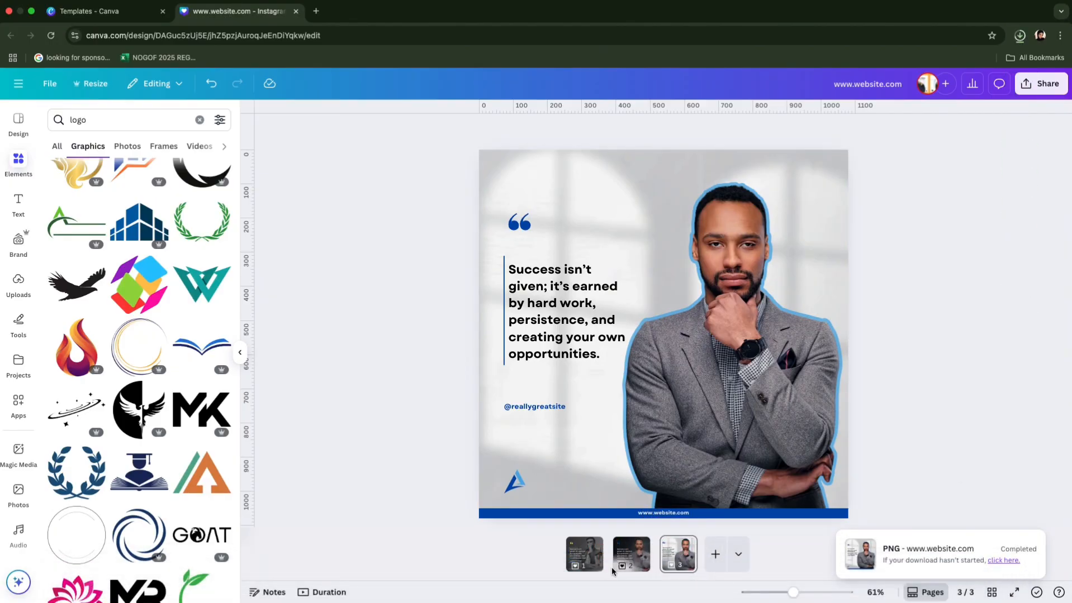
Step: Compare the three page variations of the quote post and return to page 2
click(636, 558)
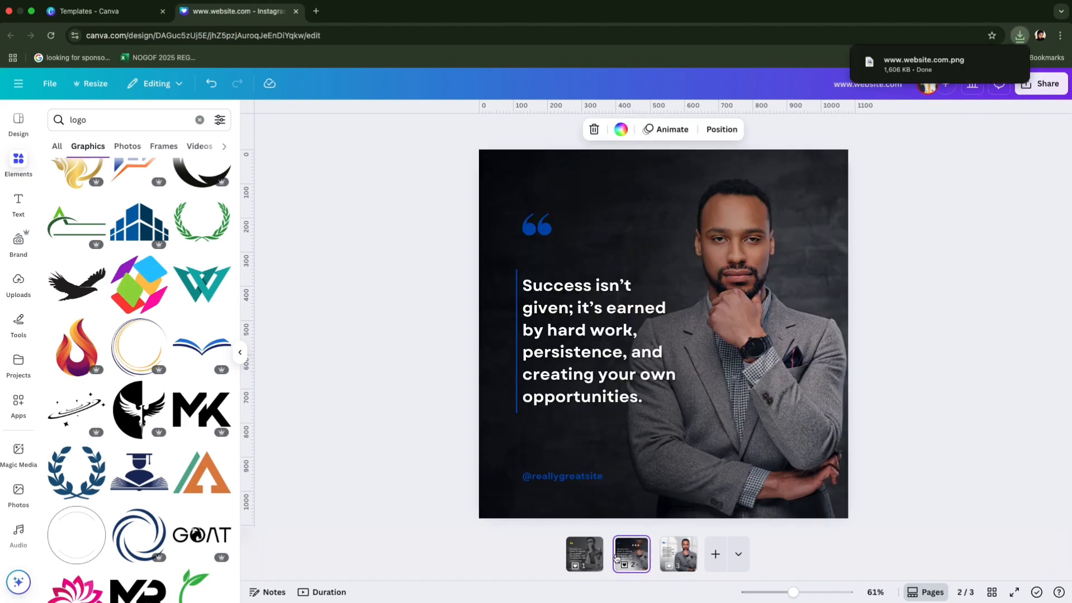
click(590, 561)
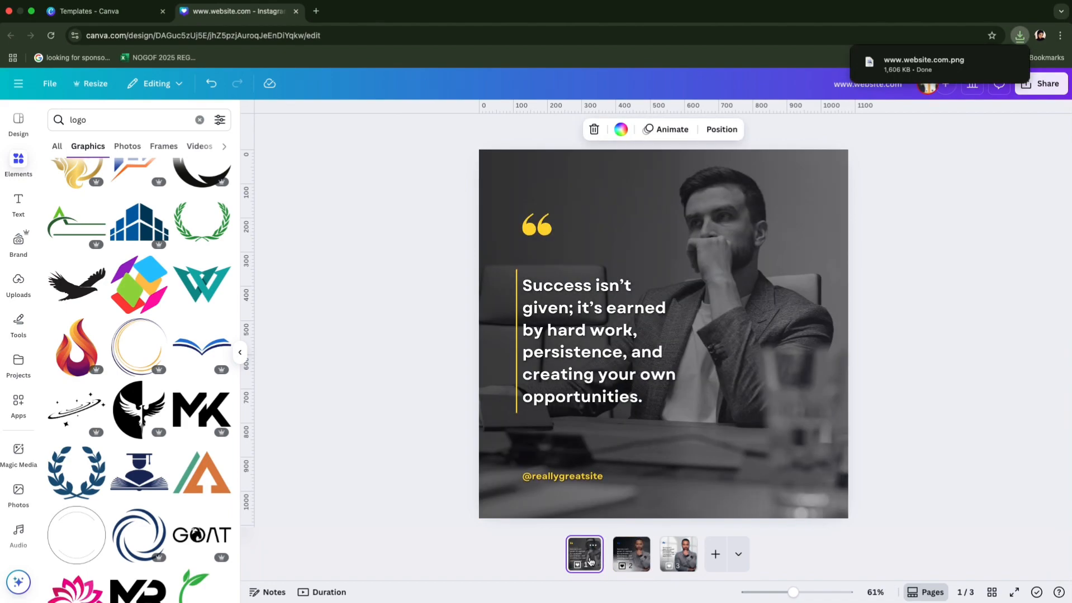
click(641, 562)
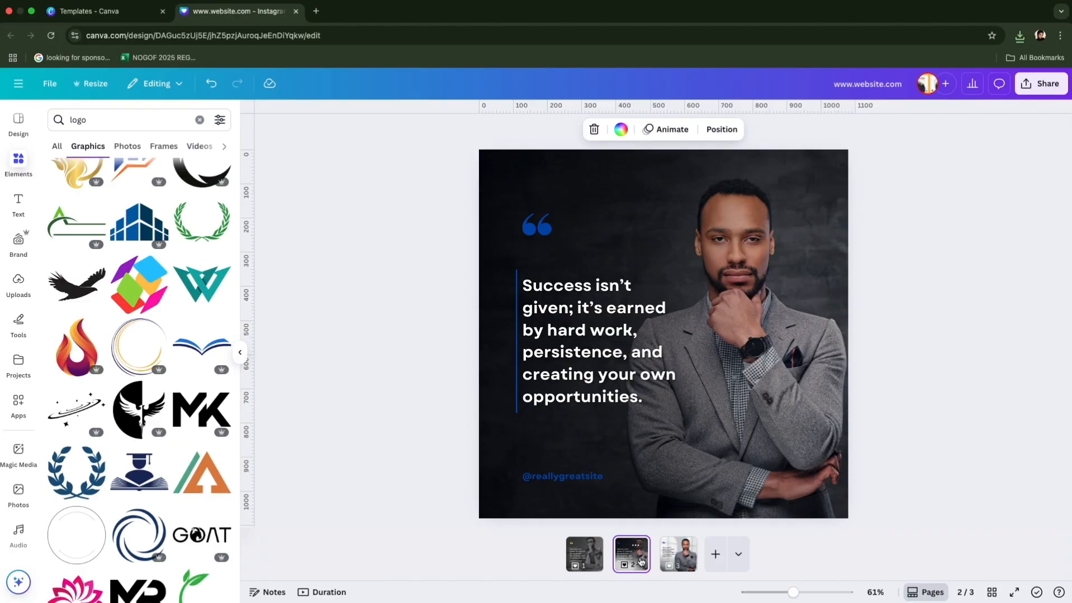
click(683, 558)
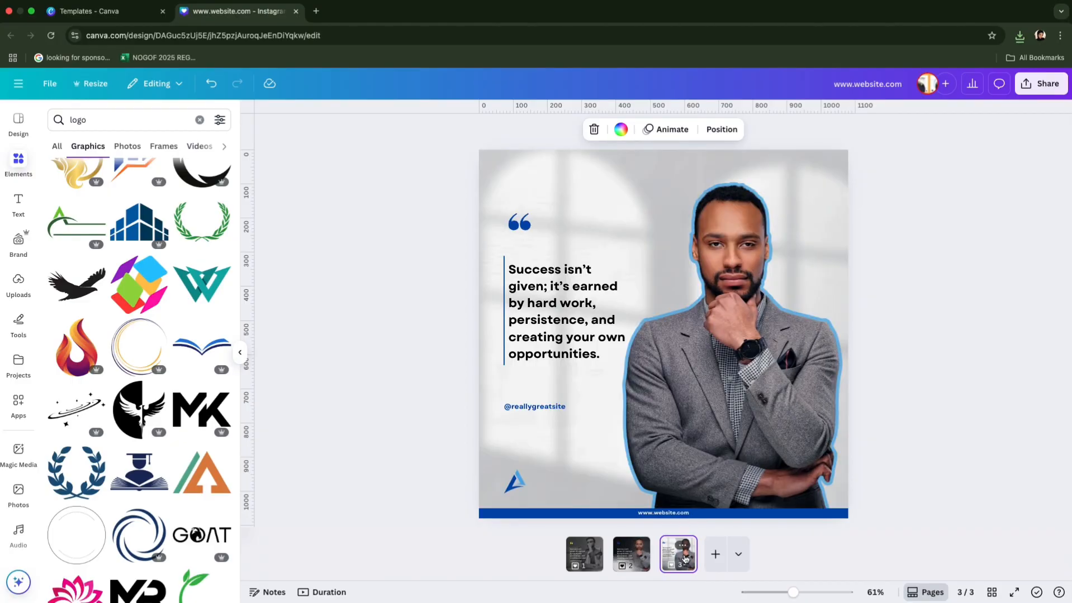
click(638, 558)
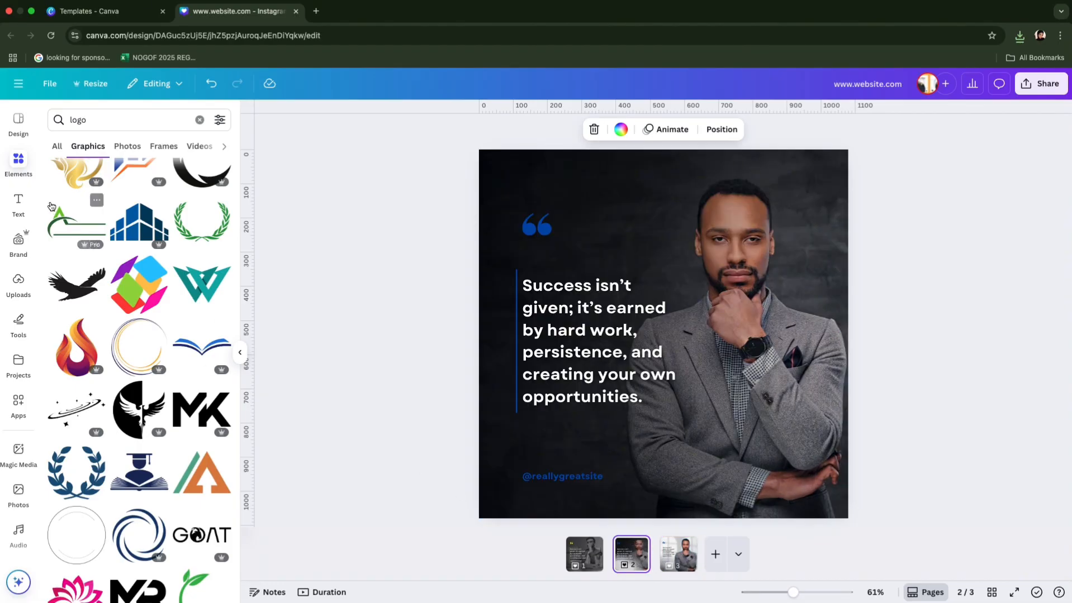
Step: Search the graphics for "light effect" and add the white light swirl to page 2
click(97, 120)
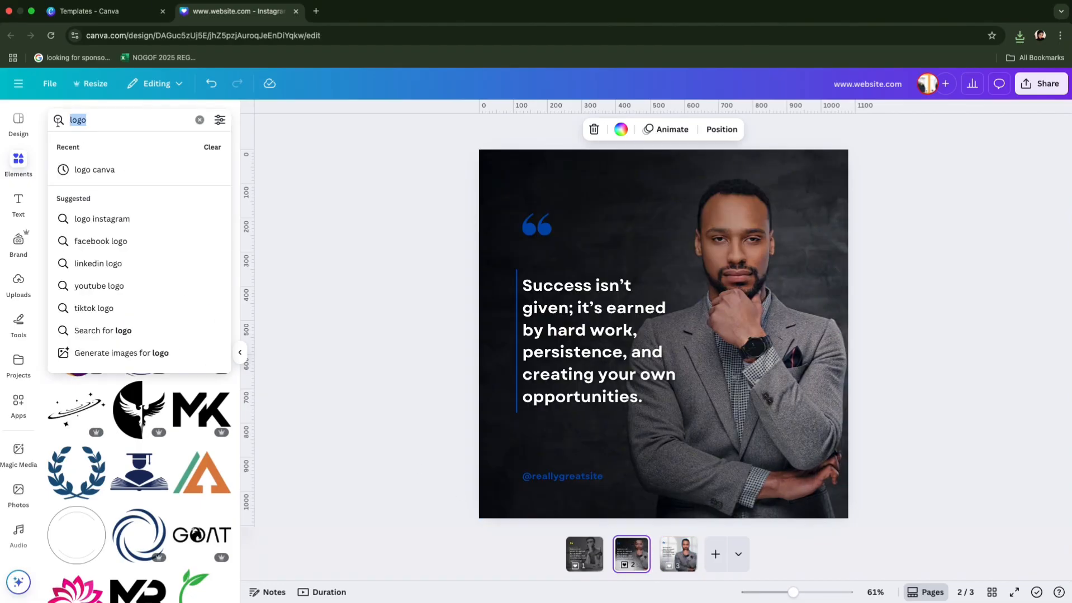
text(li)
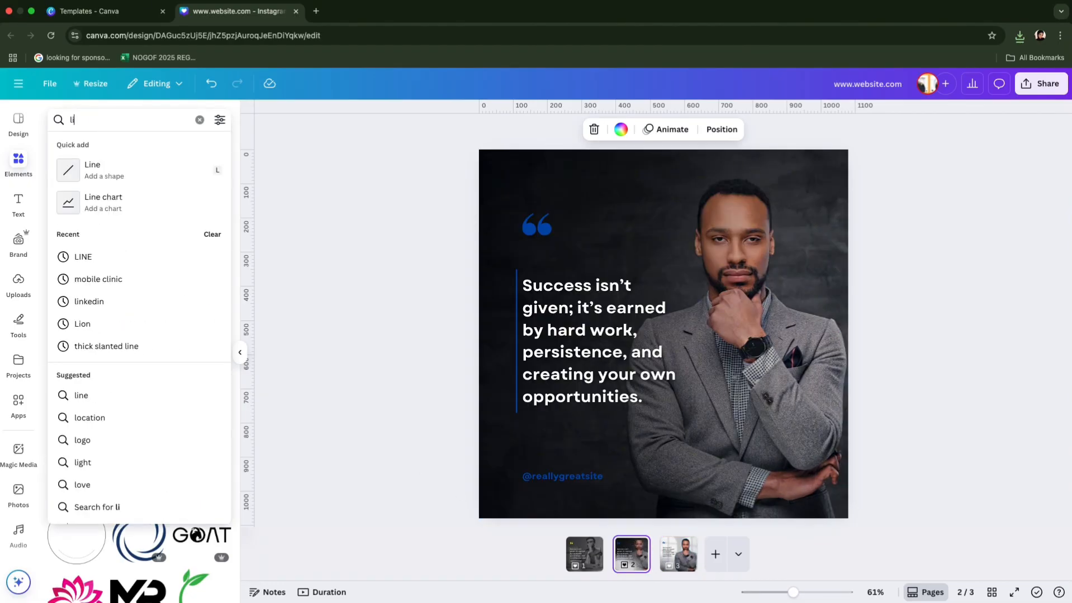
text(ght)
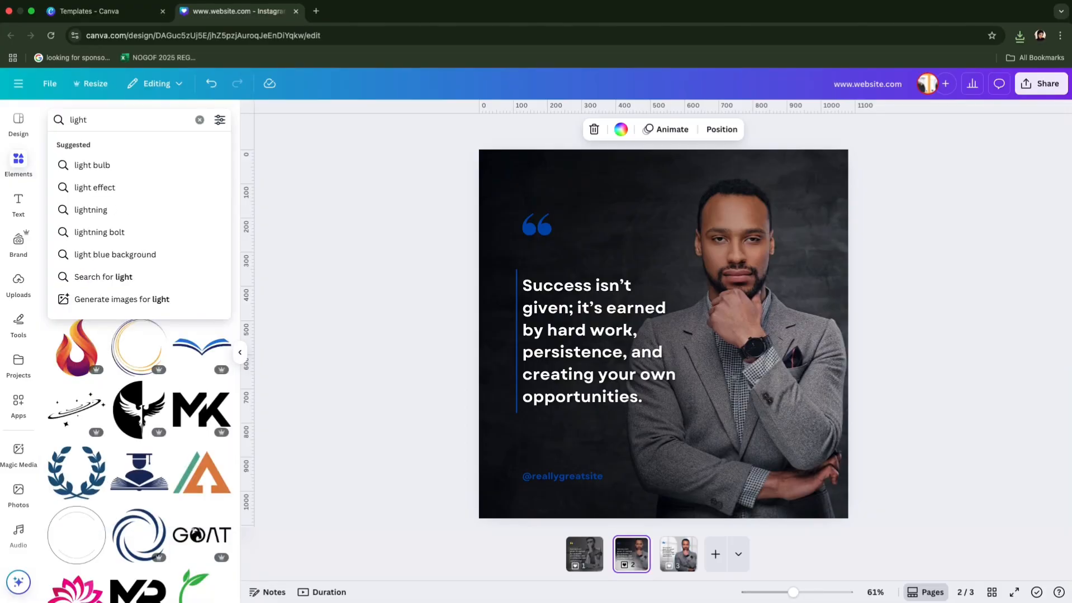
click(87, 187)
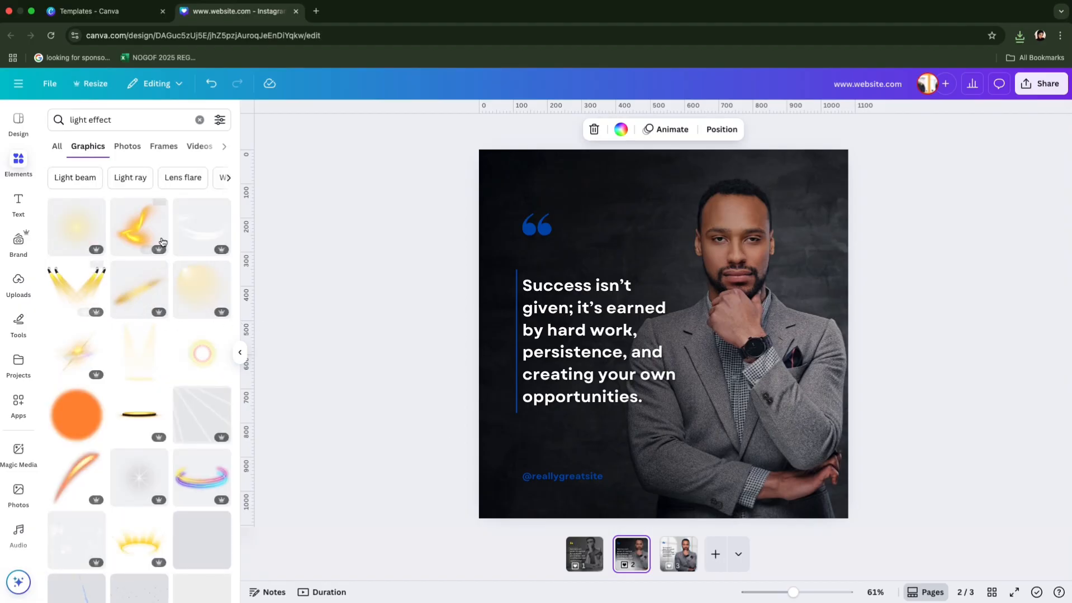
click(205, 229)
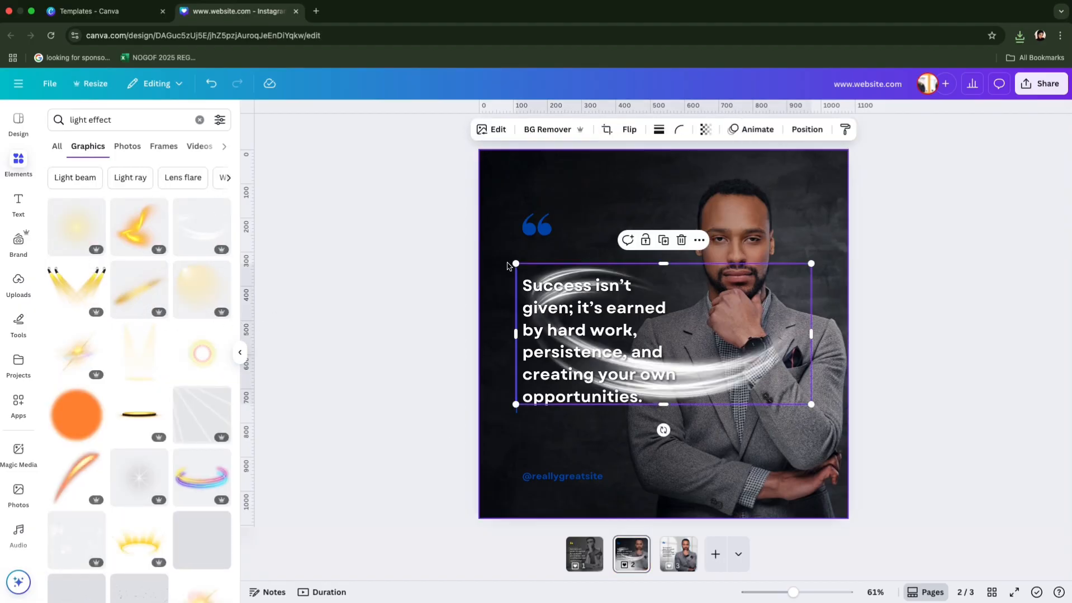
Step: Try the light swirl at about 422 × 202 px around the man's face and head, and delete it from the page
drag(511, 262, 676, 335)
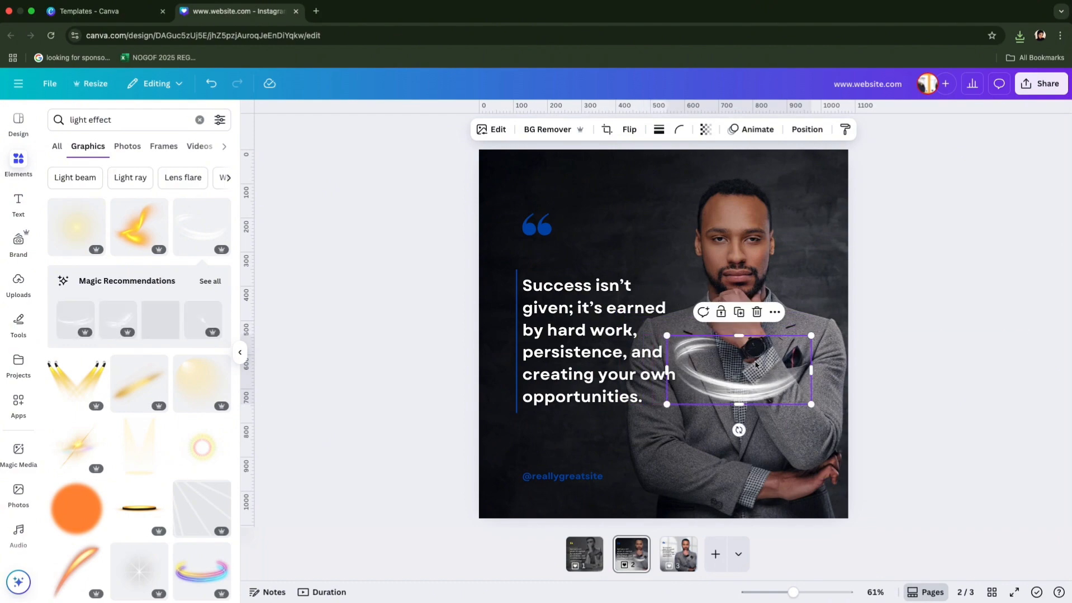
drag(767, 349, 754, 273)
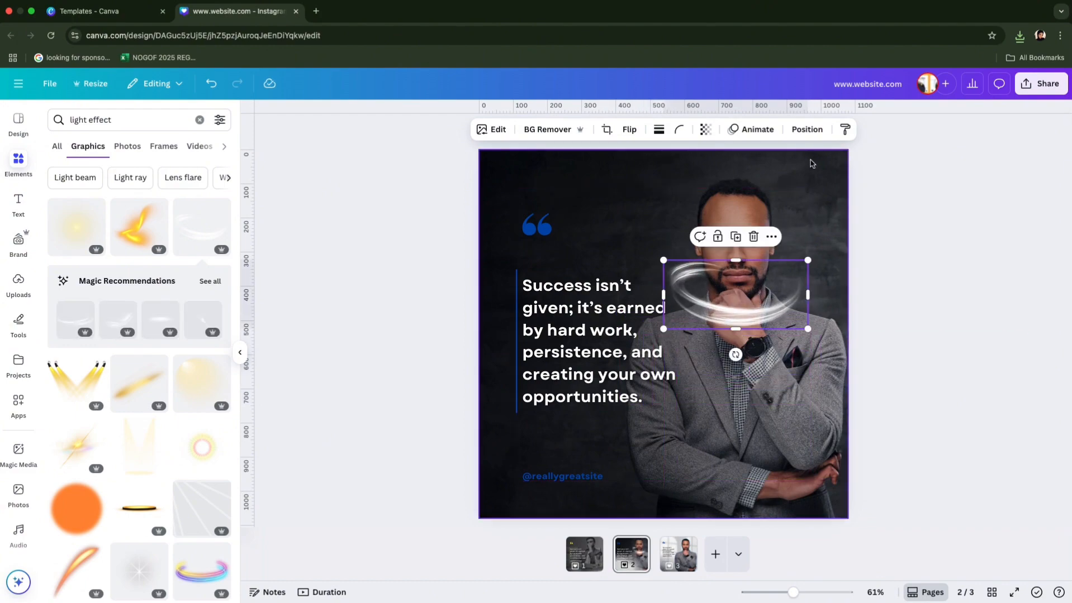
click(805, 132)
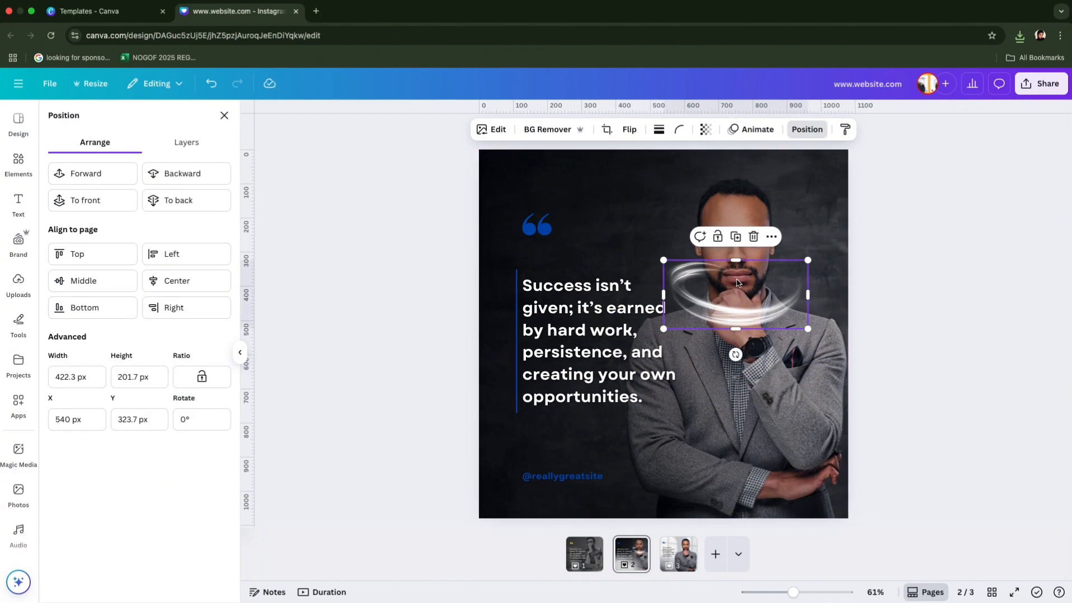
drag(747, 294, 756, 187)
click(1045, 273)
key(Delete)
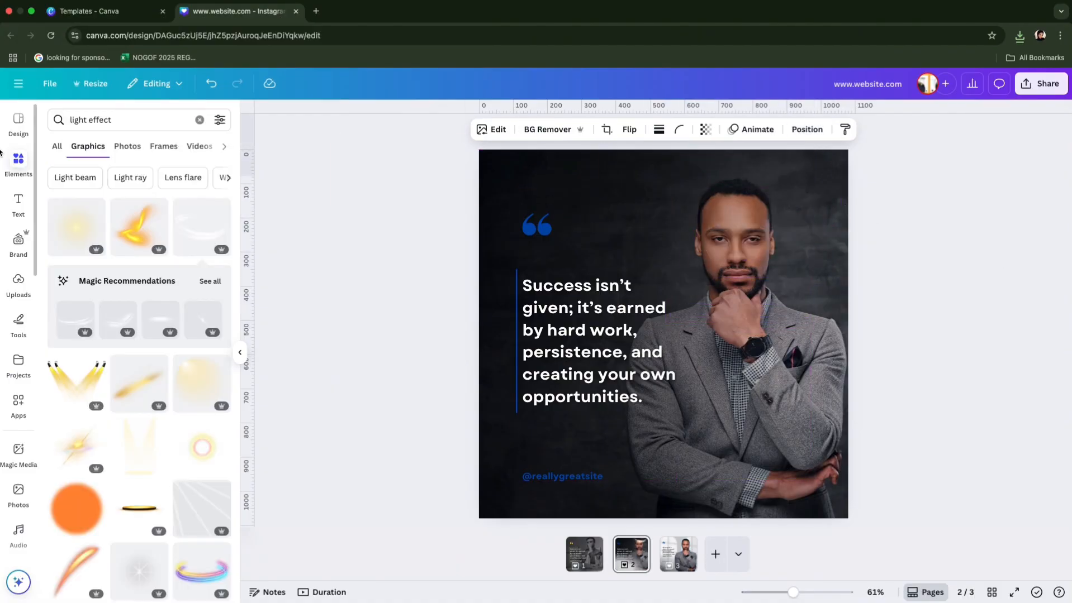
Step: Look through the light effect graphics, and search for and browse "effect" graphics
scroll(161, 377, down, 5)
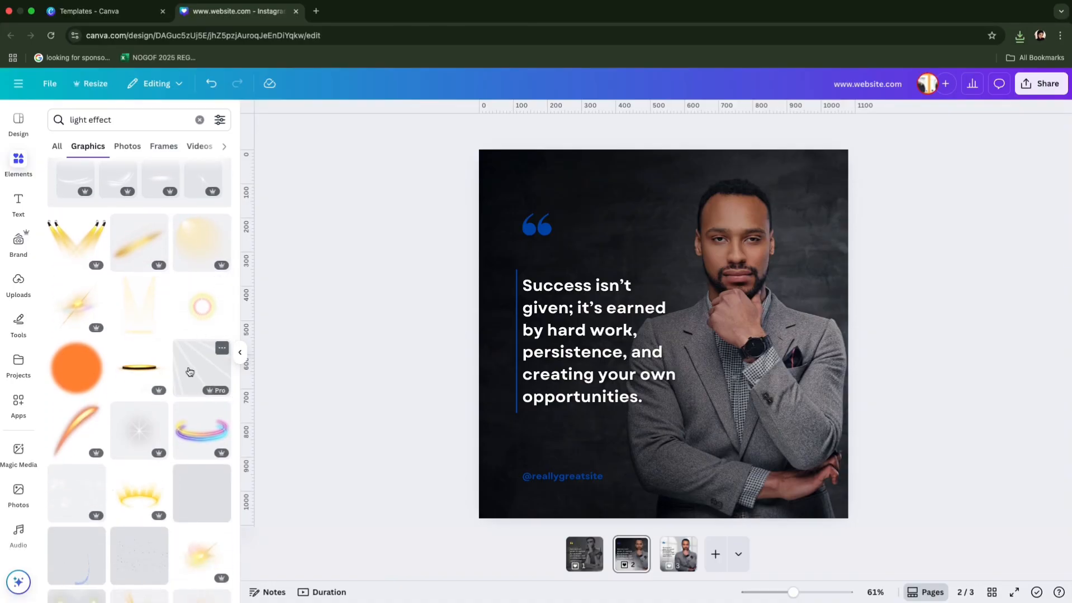
scroll(190, 372, down, 12)
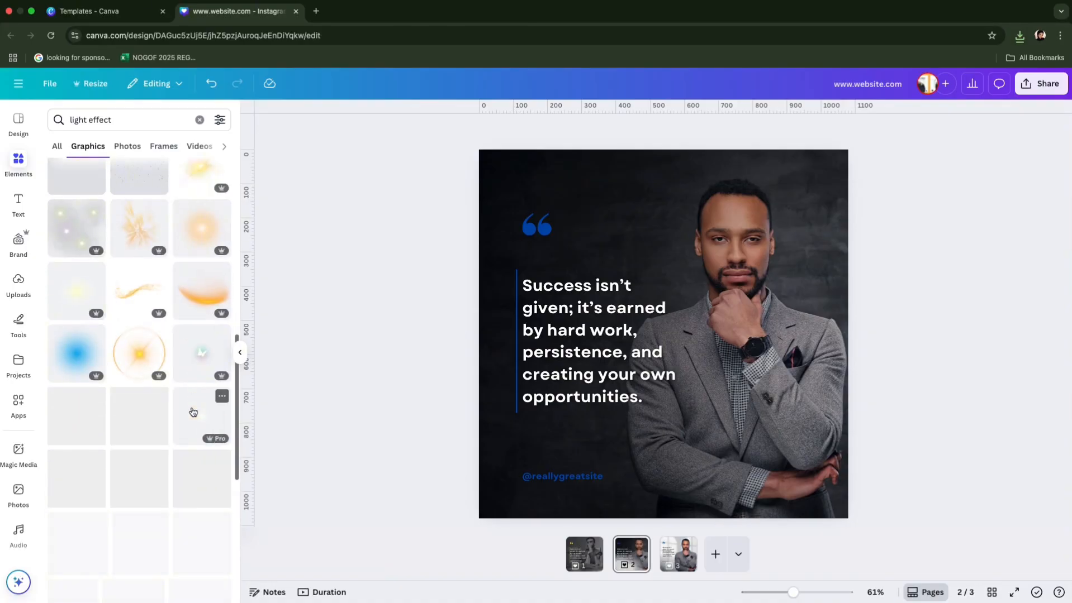
scroll(193, 412, down, 1)
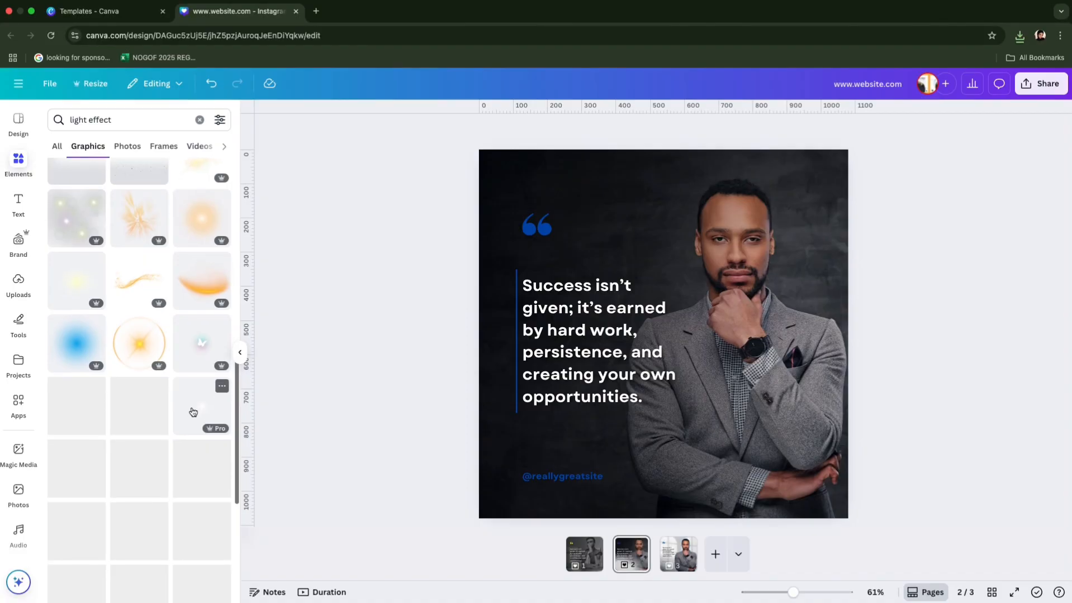
scroll(193, 412, up, 4)
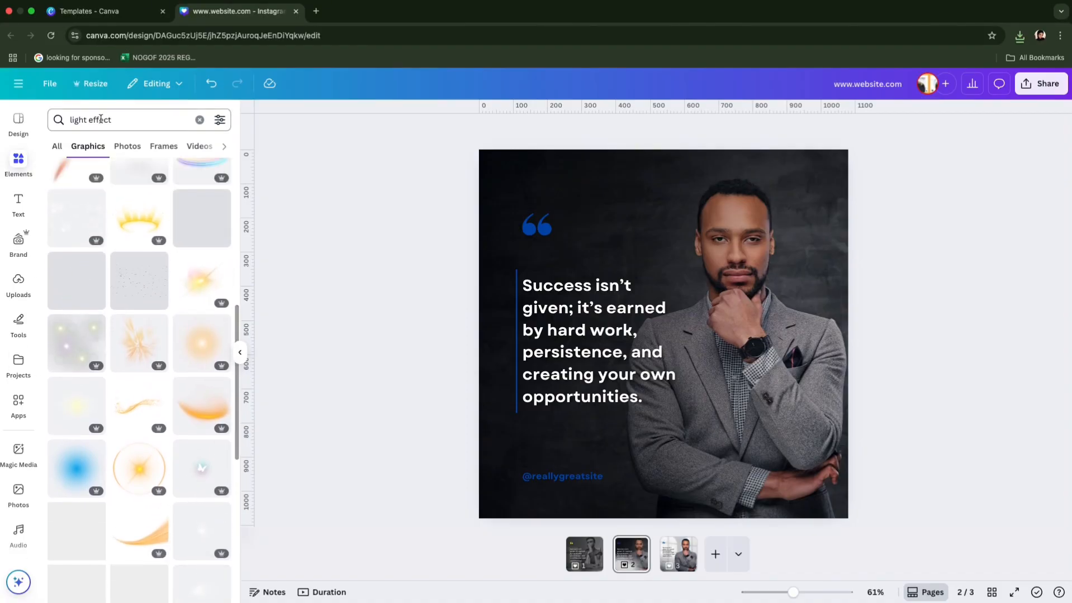
double_click(65, 121)
key(Delete)
key(Delete)
key(Return)
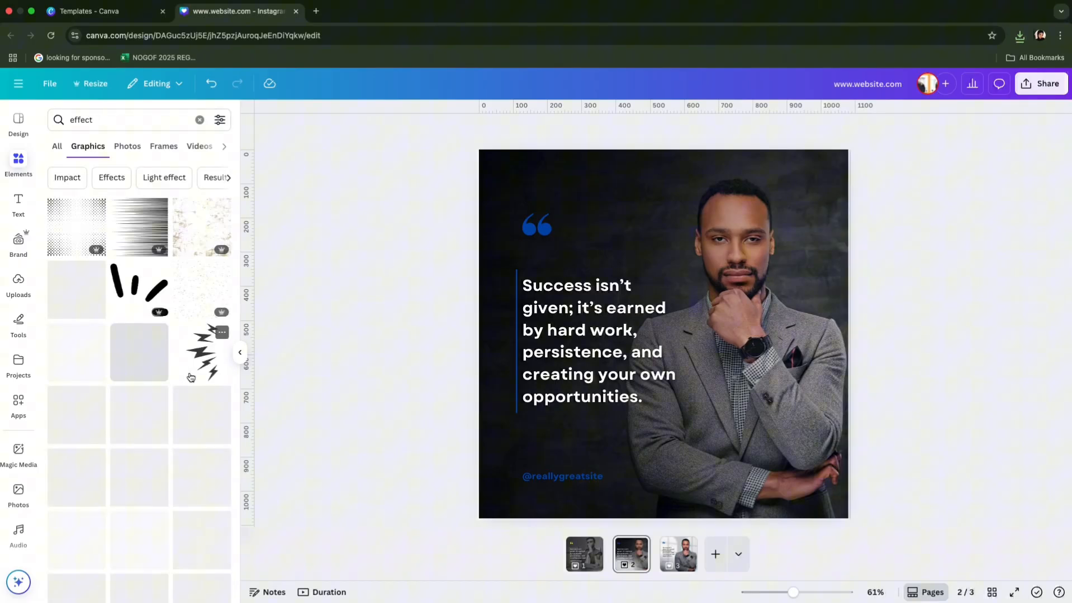
scroll(191, 377, down, 1)
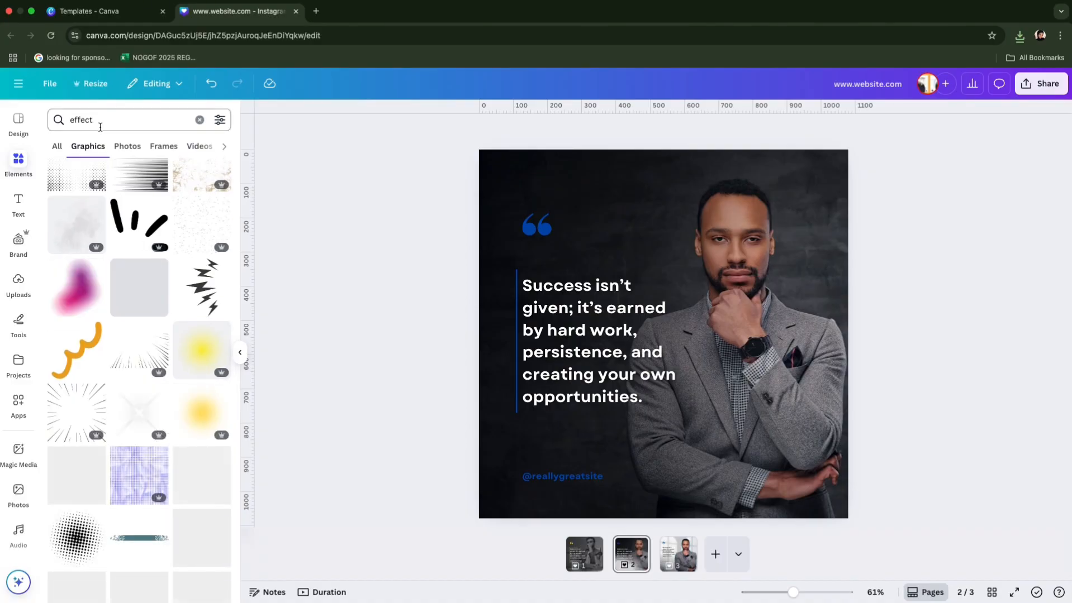
scroll(224, 420, down, 3)
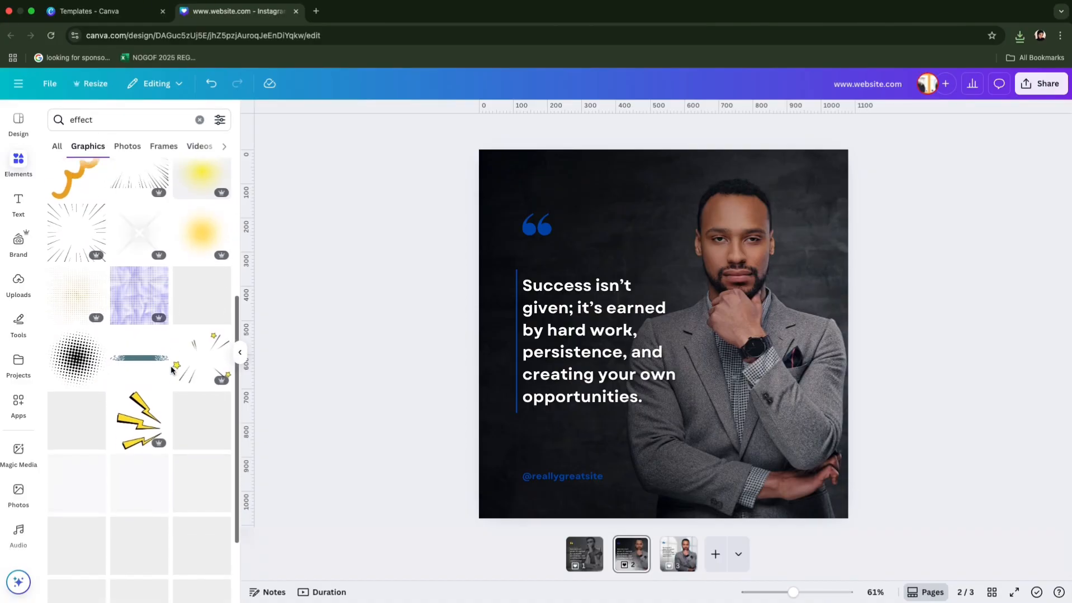
Step: Search the graphics for "animation"
click(131, 111)
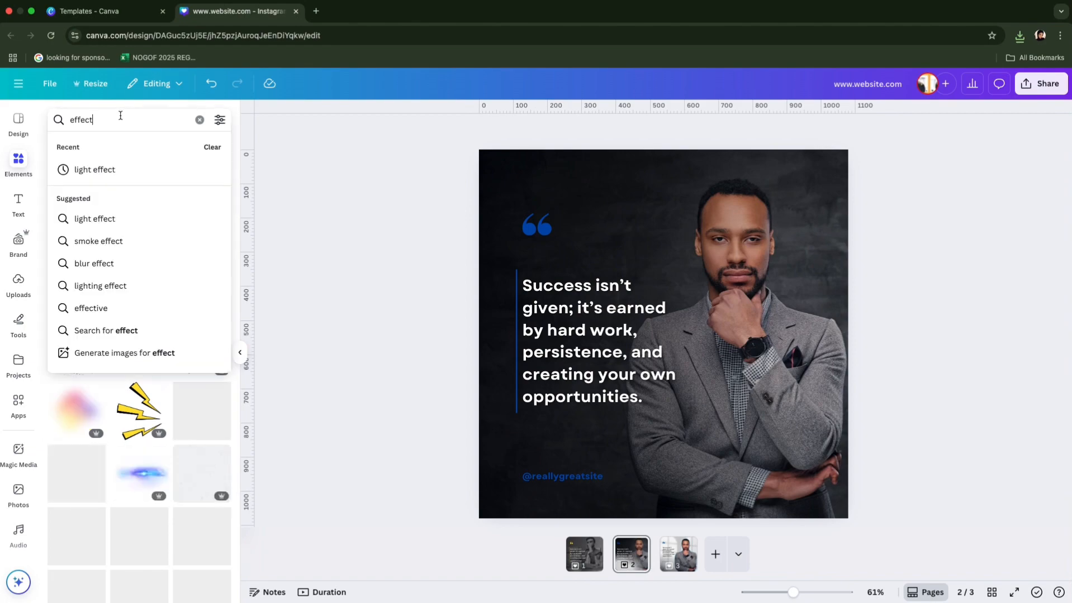
text(an)
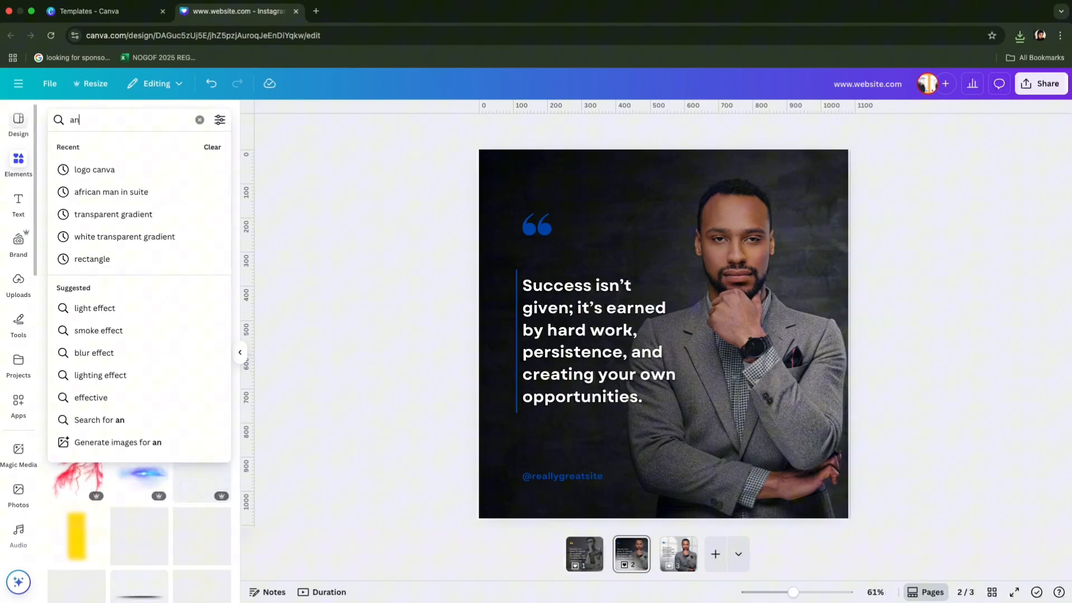
text(imation)
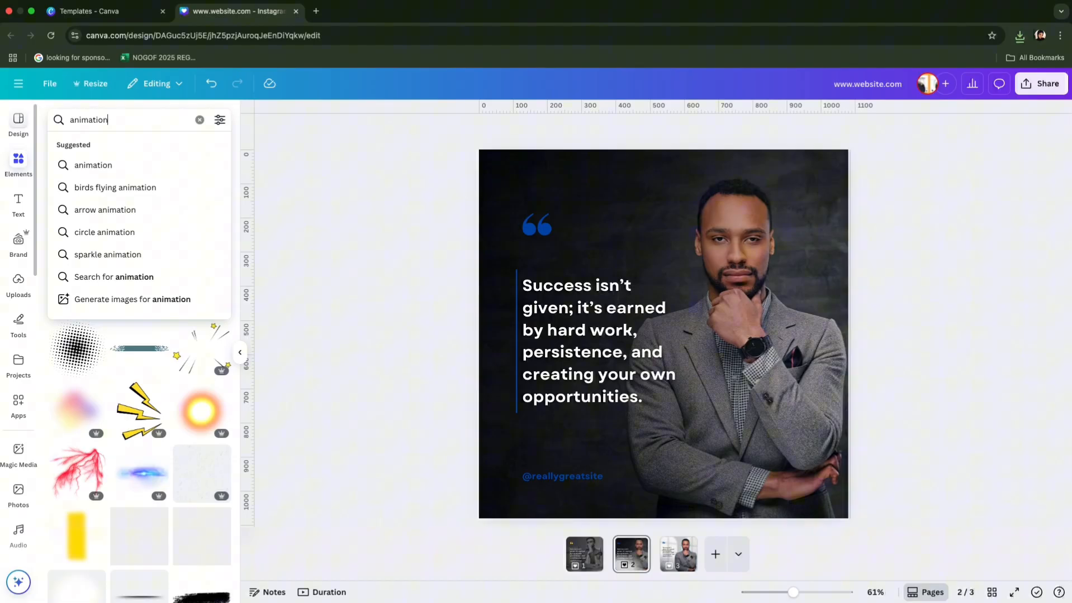
key(Return)
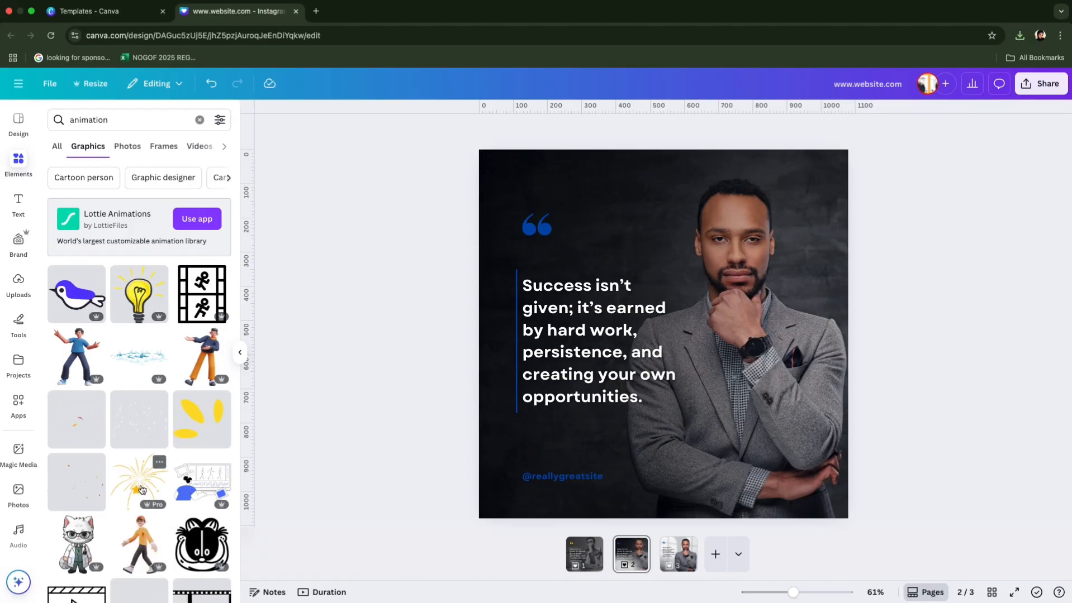
Step: Try the animated white particle graphic across the quote on page 2, and delete it
click(136, 443)
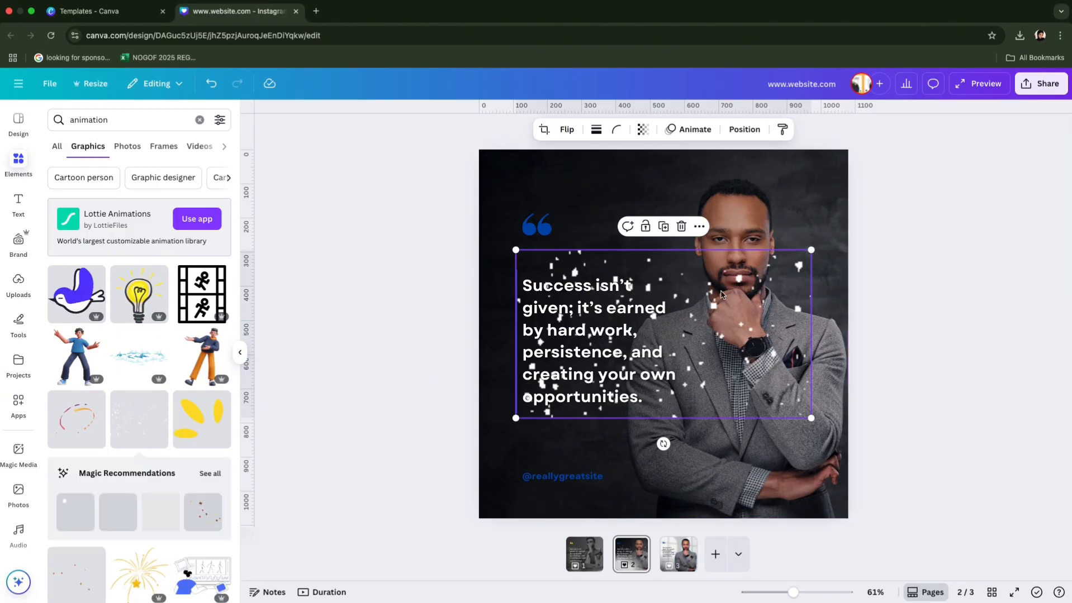
key(Delete)
Step: Add the animated white brush-stroke graphic to page 2, and enlarge it from the page's upper-left corner to cover nearly the whole page
scroll(112, 482, down, 7)
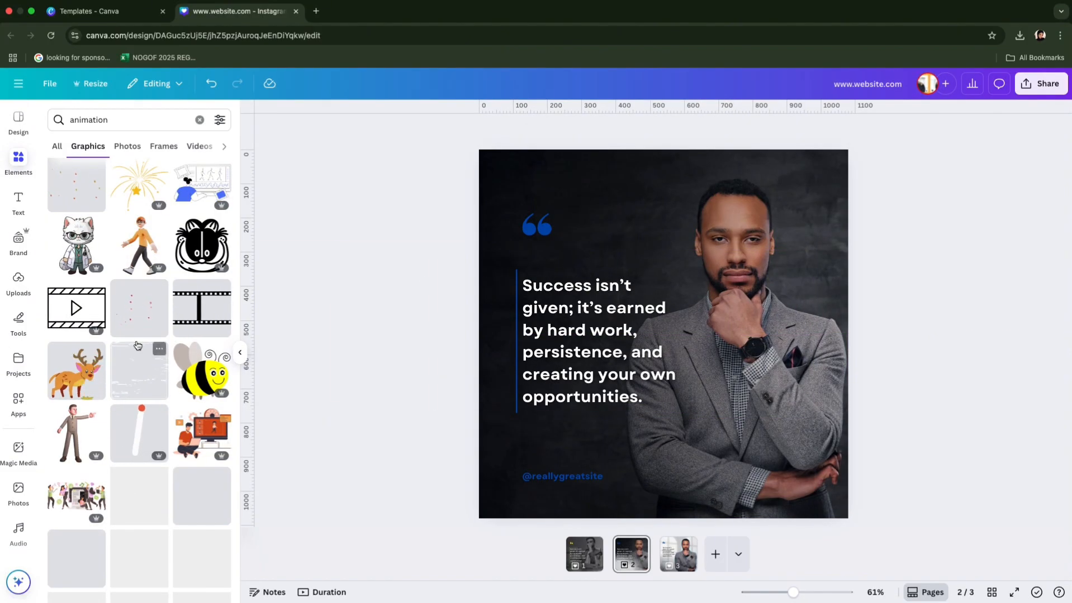
scroll(157, 488, down, 3)
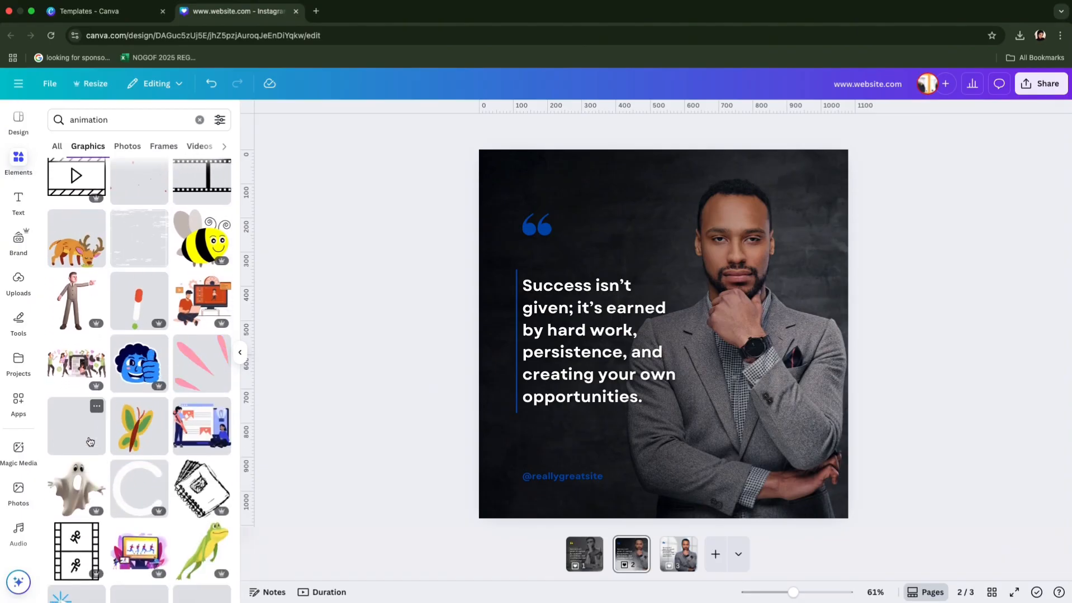
click(791, 433)
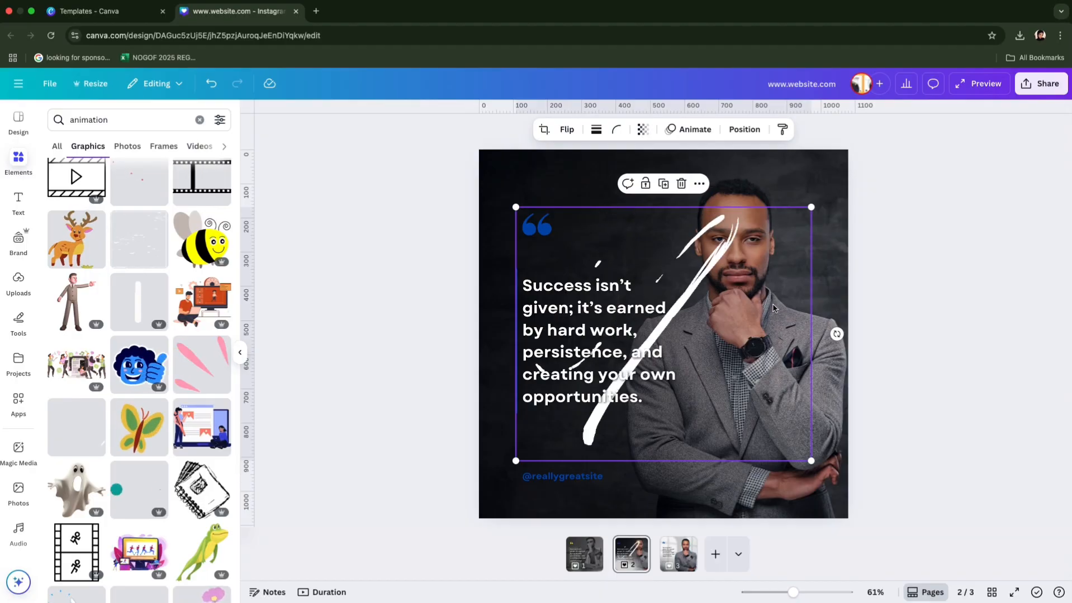
drag(773, 304, 737, 246)
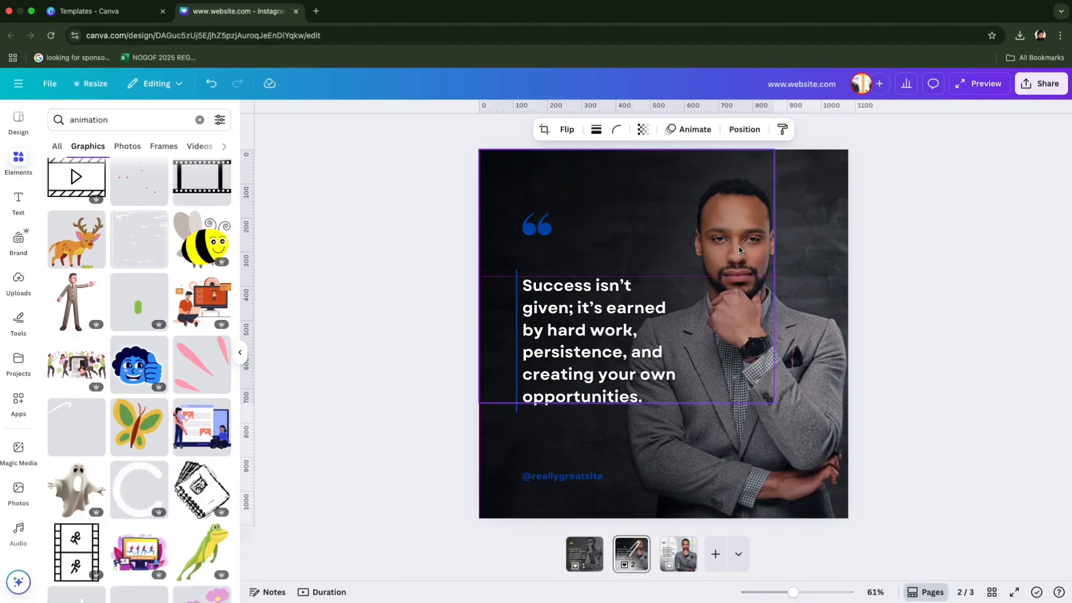
drag(774, 403, 892, 505)
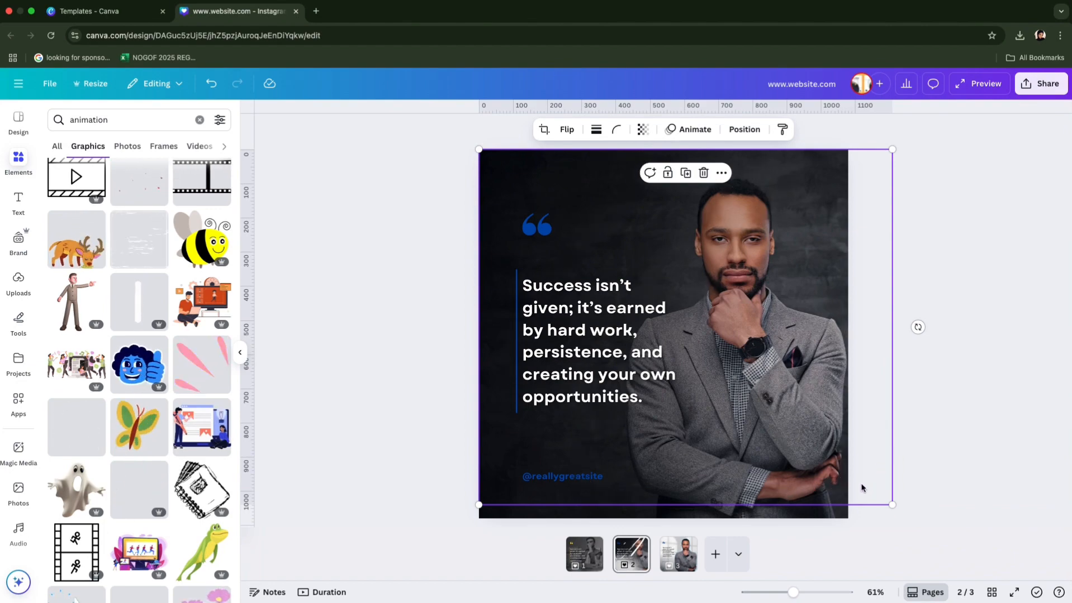
click(1021, 461)
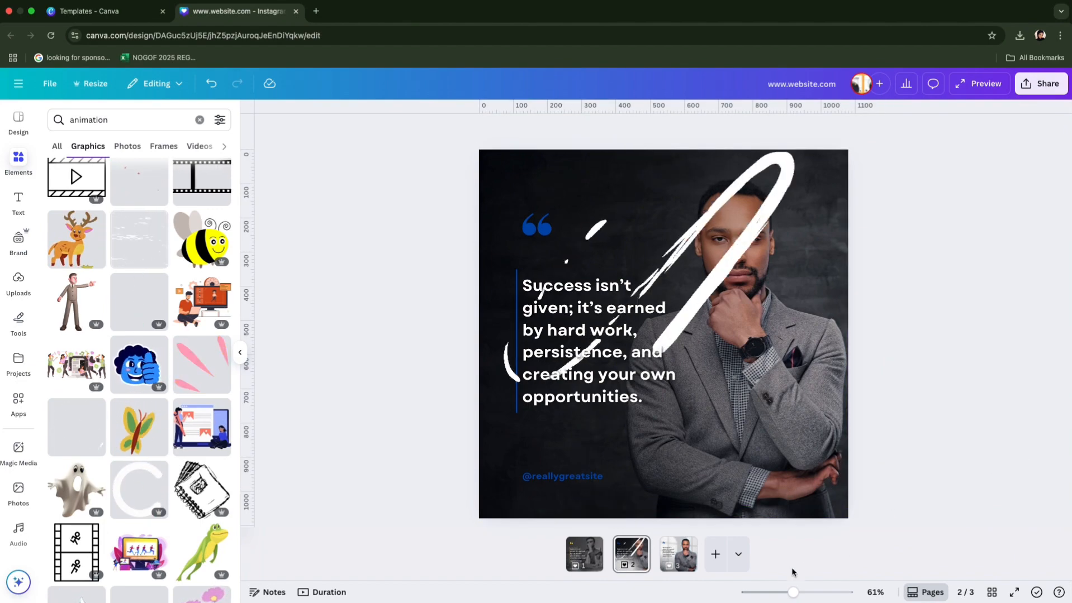
Step: Copy the logo, website text and blue footer bar from page 3 onto page 2
click(684, 559)
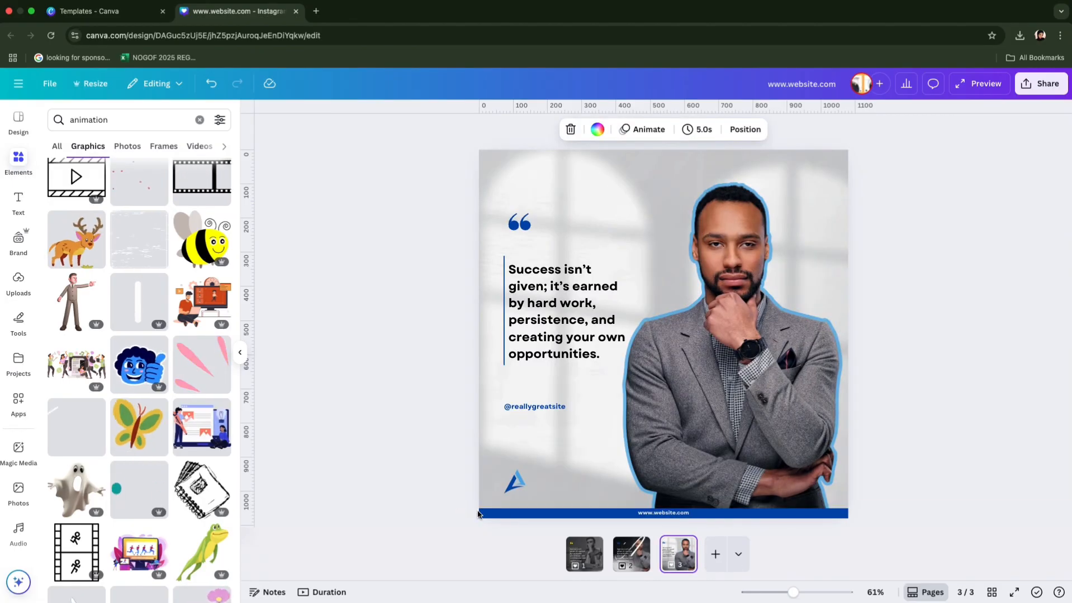
click(697, 523)
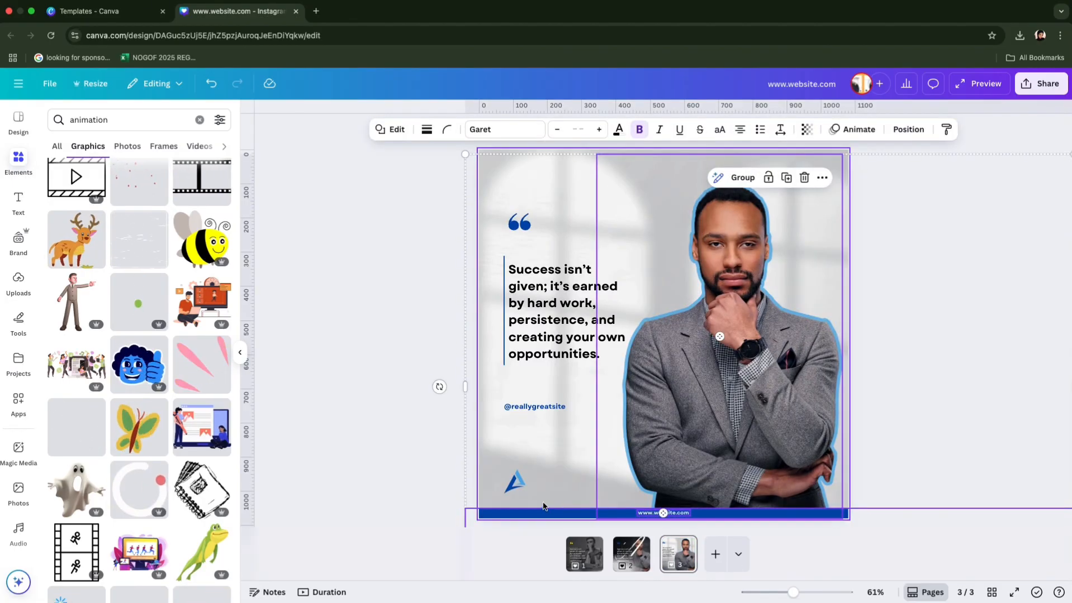
click(473, 479)
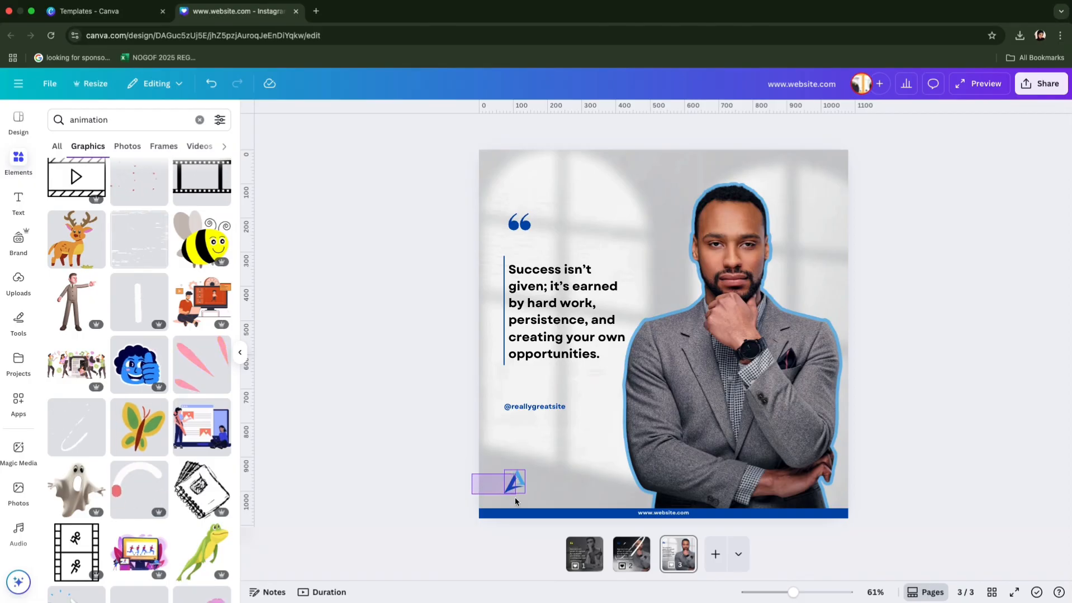
drag(527, 517, 645, 519)
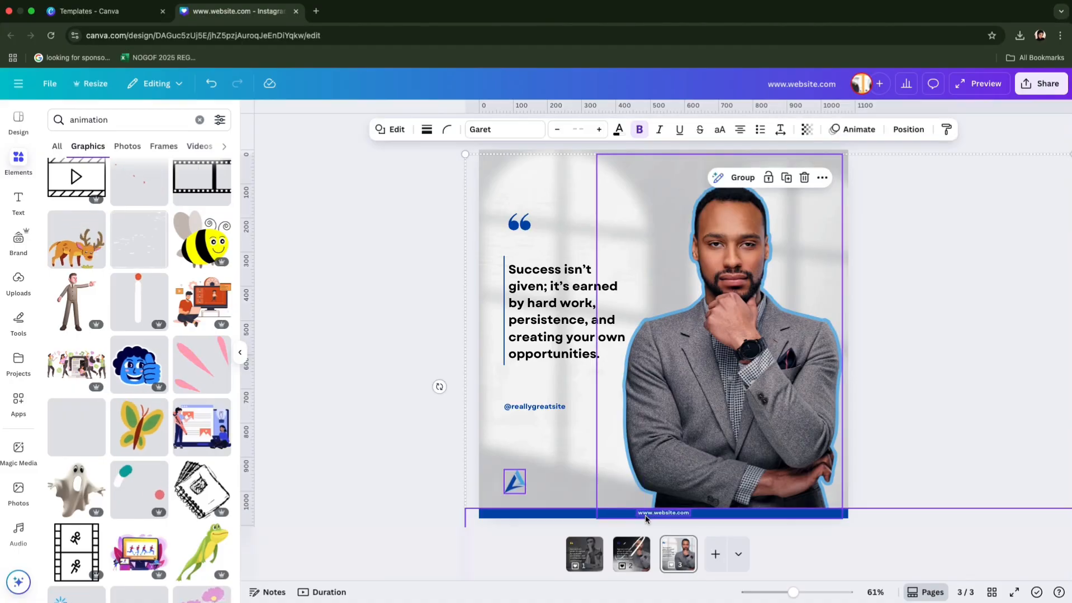
click(642, 558)
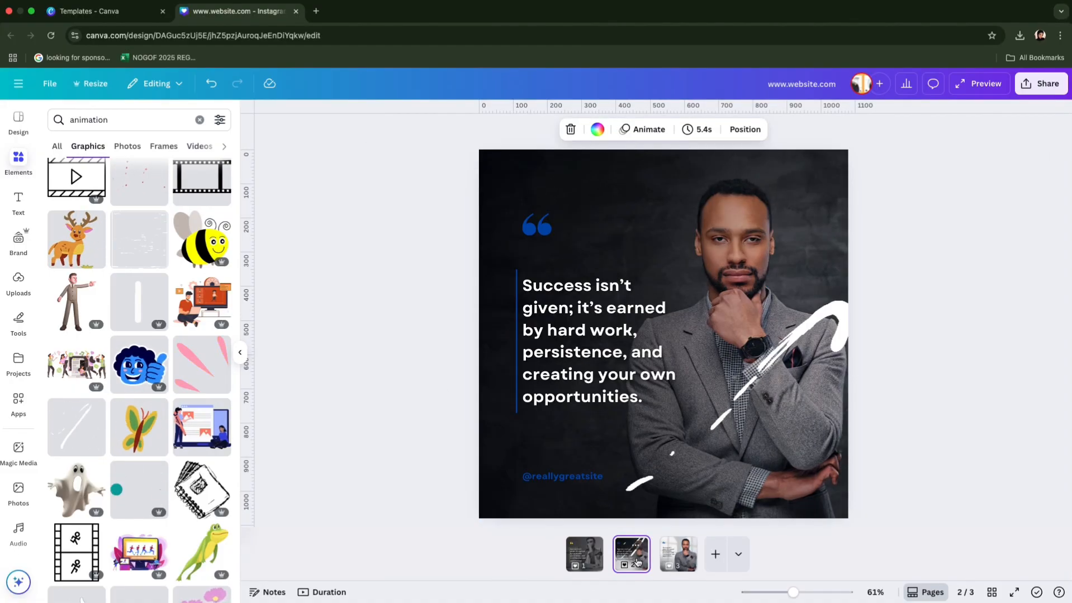
click(776, 454)
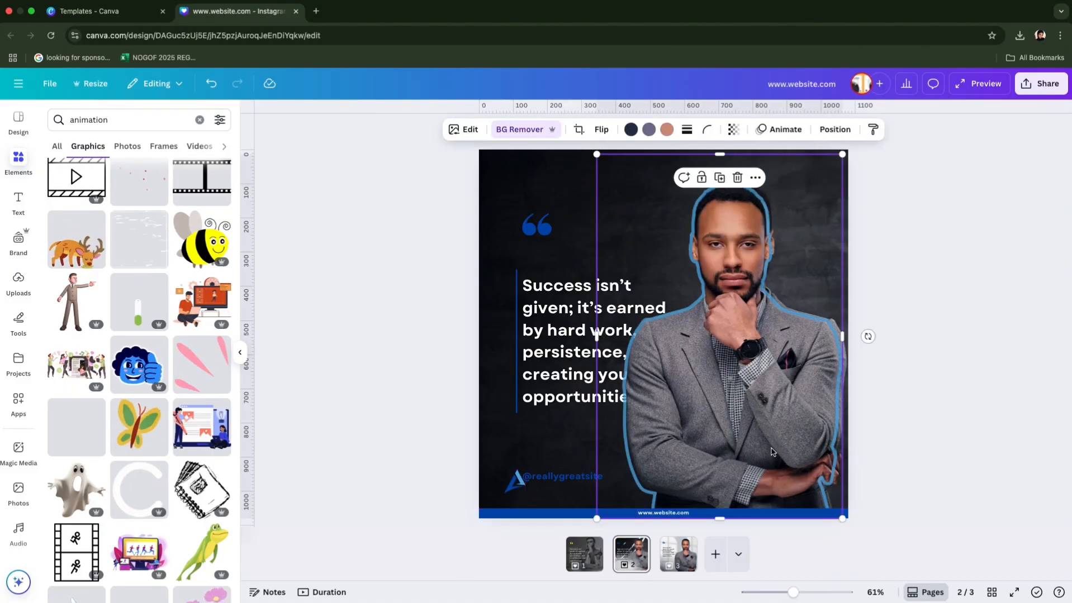
key(Delete)
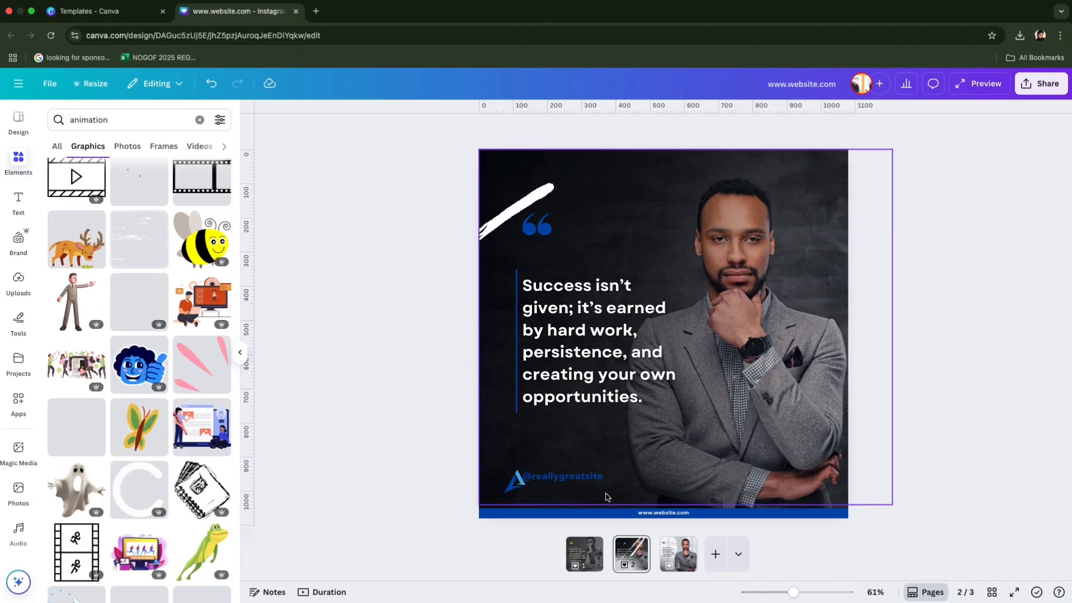
click(578, 484)
key(Delete)
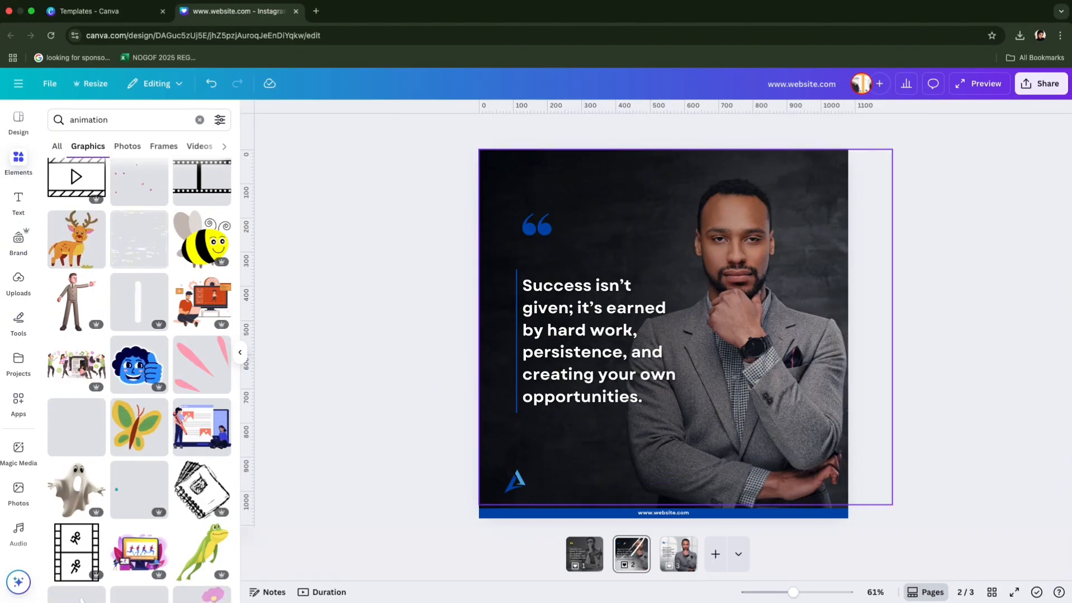
click(519, 484)
drag(520, 484, 522, 429)
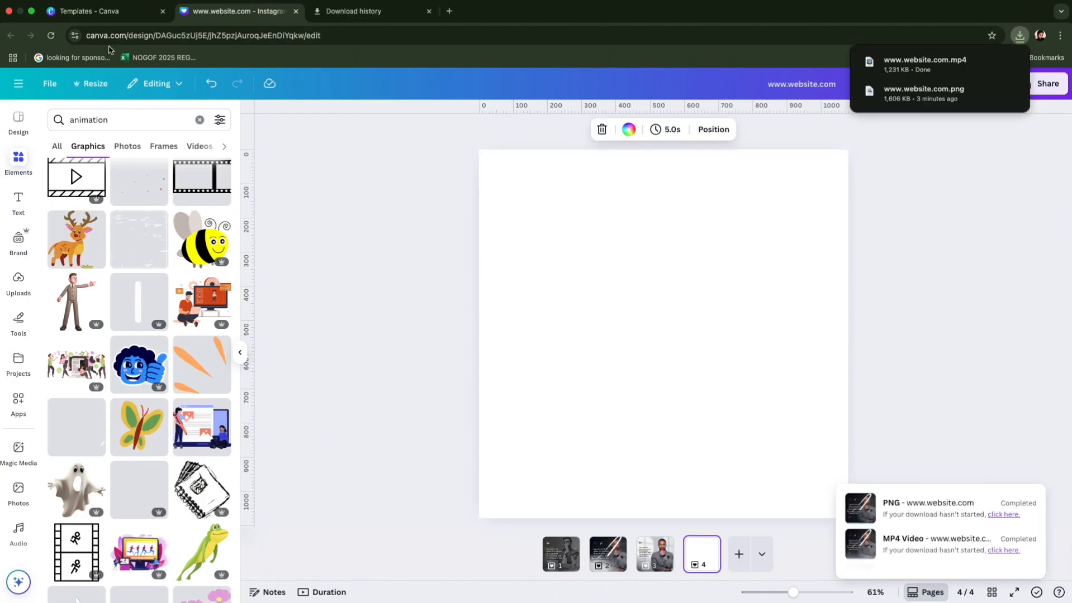
click(89, 11)
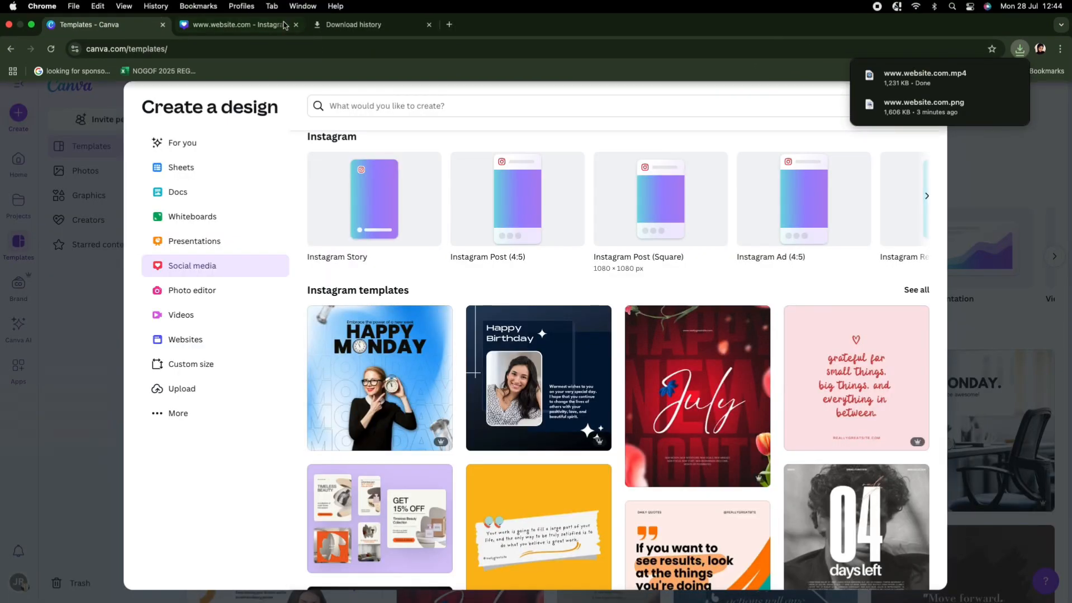
click(238, 25)
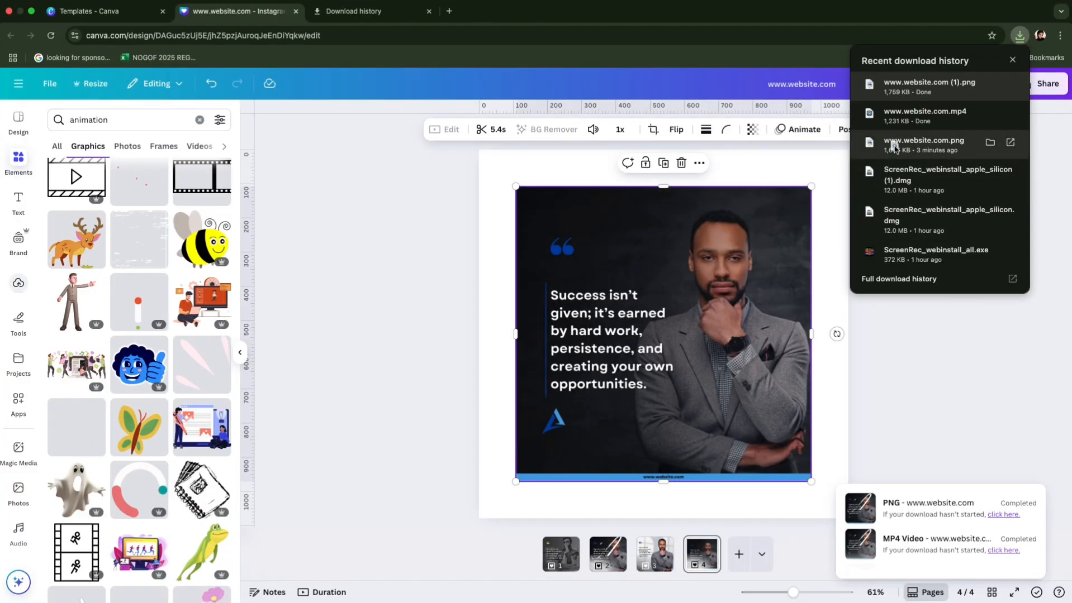
mouse_move(894, 146)
mouse_down()
mouse_move(602, 302)
mouse_move(676, 314)
mouse_up()
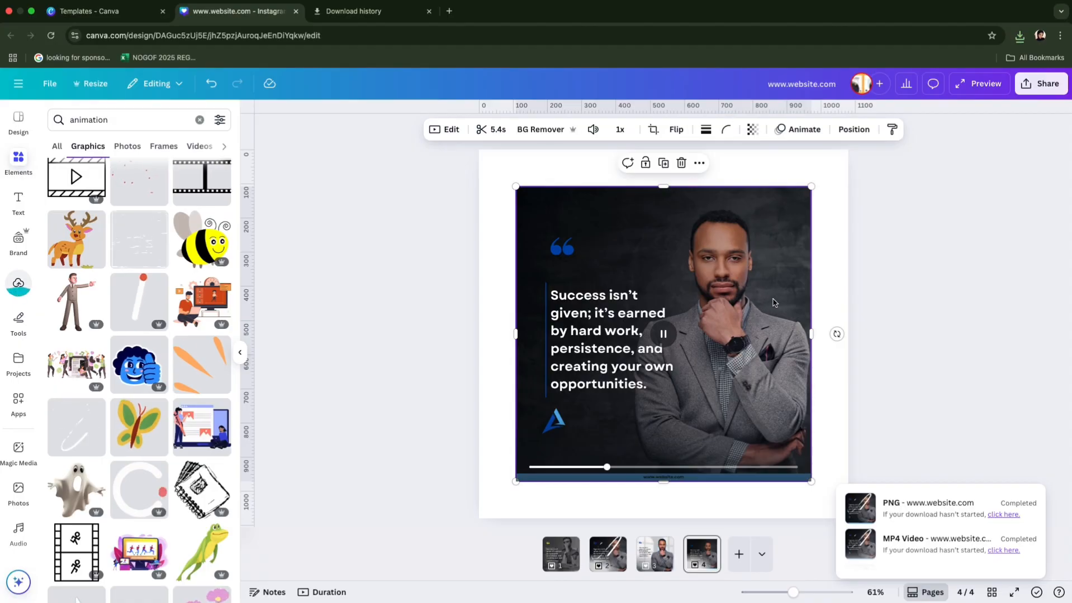
drag(774, 303, 800, 266)
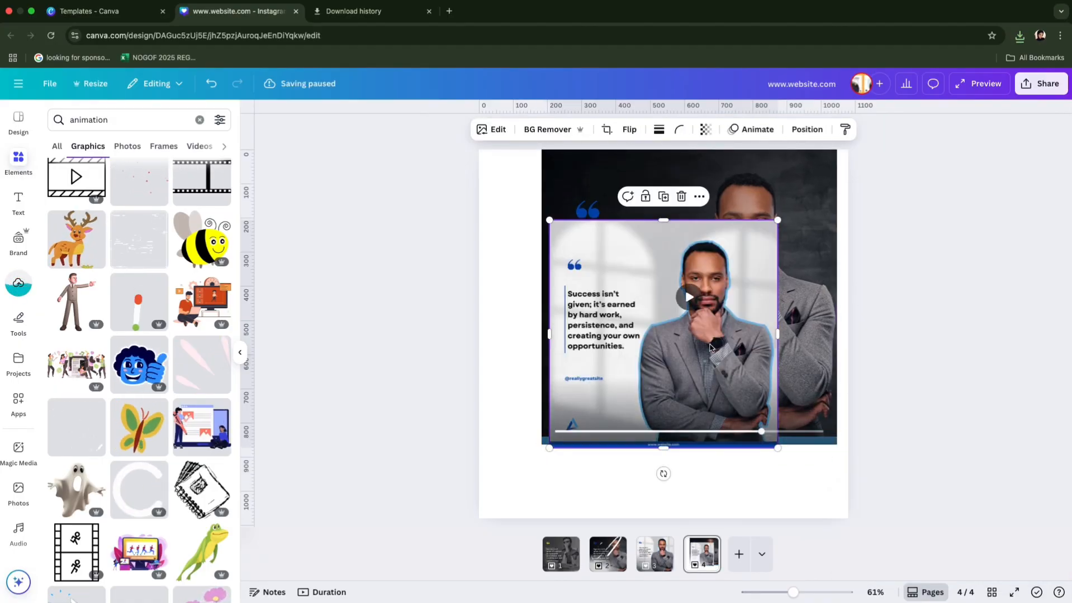
drag(733, 392, 782, 513)
Step: Shrink the dark quote video to slightly under half the page width, and place it in page 4's upper-left corner
click(836, 154)
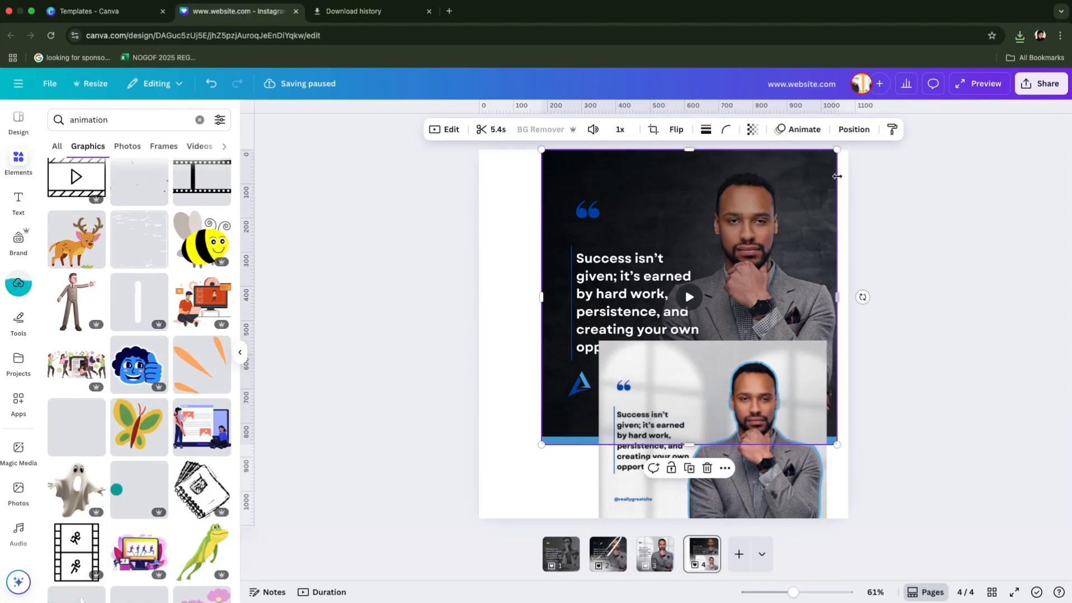
drag(809, 415, 681, 284)
drag(675, 237, 613, 237)
Step: Shrink the light quote image and fit it between the video's lower-right corner and the page's lower-right corner
click(760, 397)
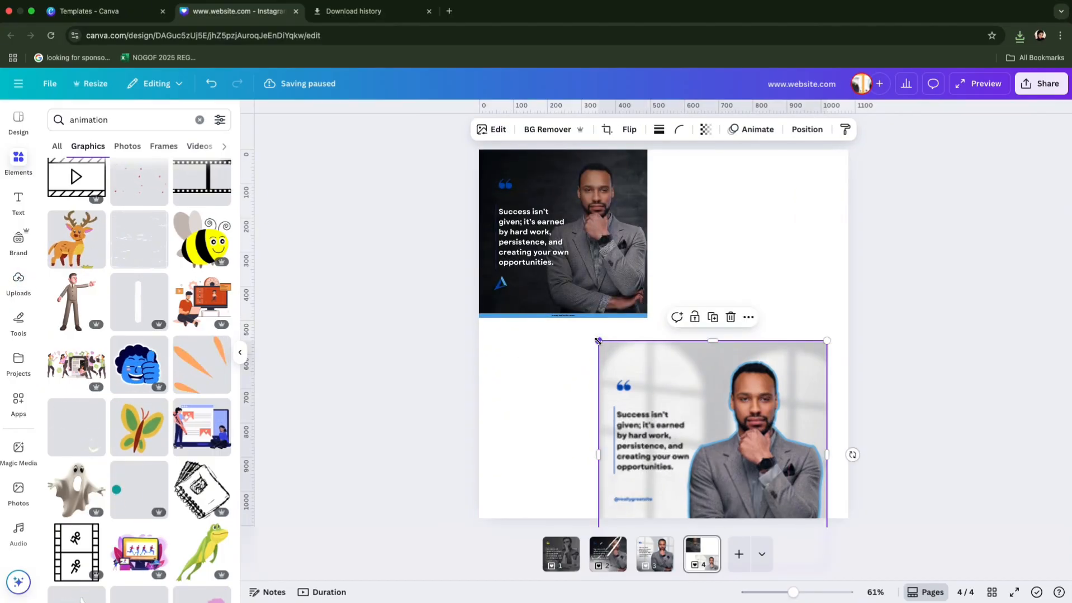
drag(598, 341, 682, 423)
drag(752, 447, 692, 362)
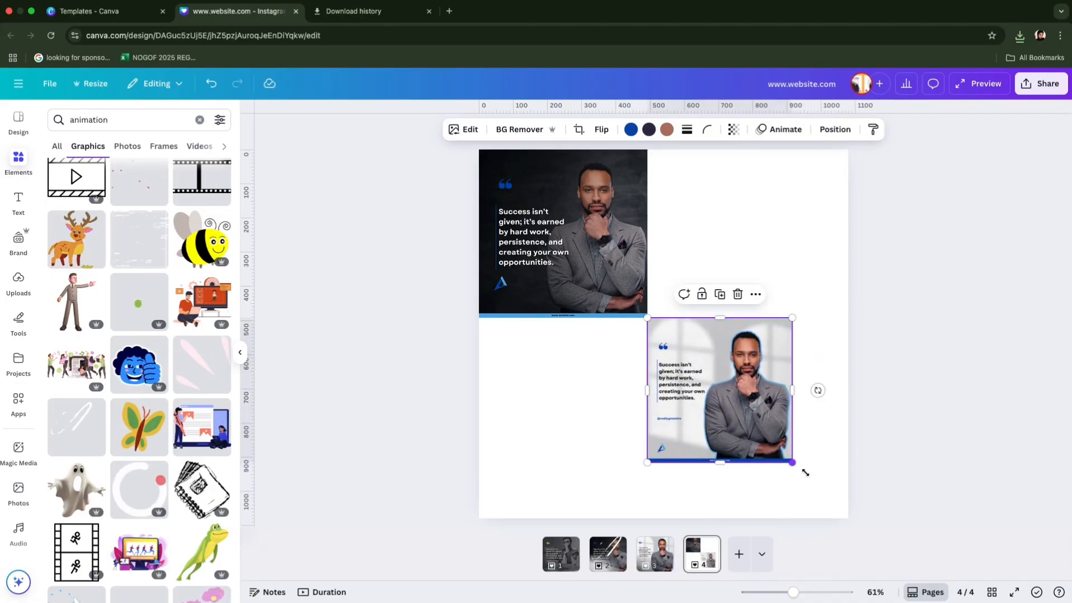
drag(805, 473, 861, 529)
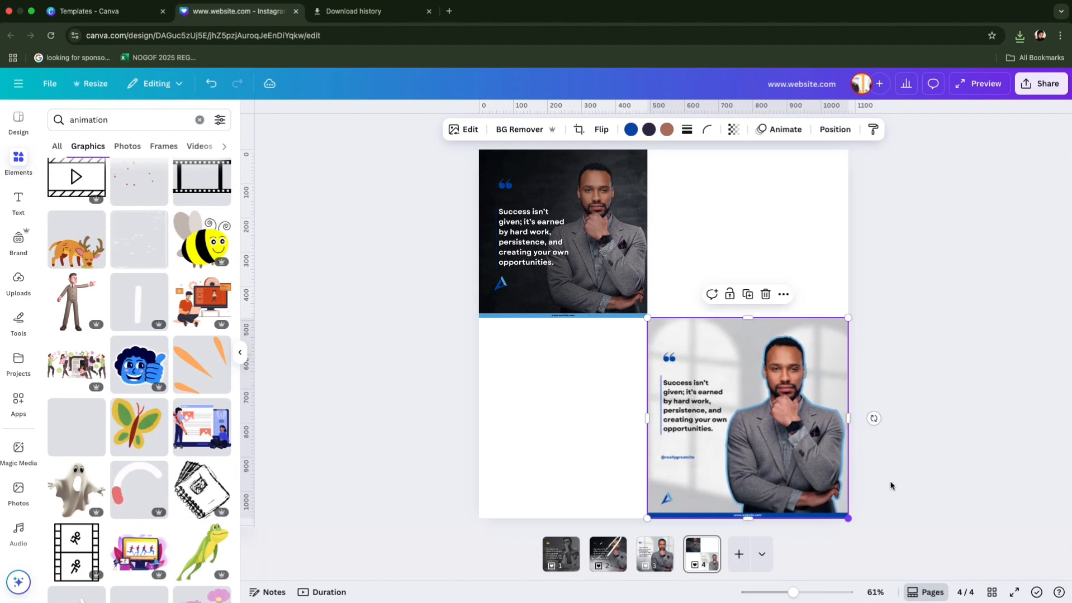
click(891, 486)
Step: Resize the video and the light image to one quarter of the page each, filling the upper-left and lower-right quarters
mouse_move(535, 302)
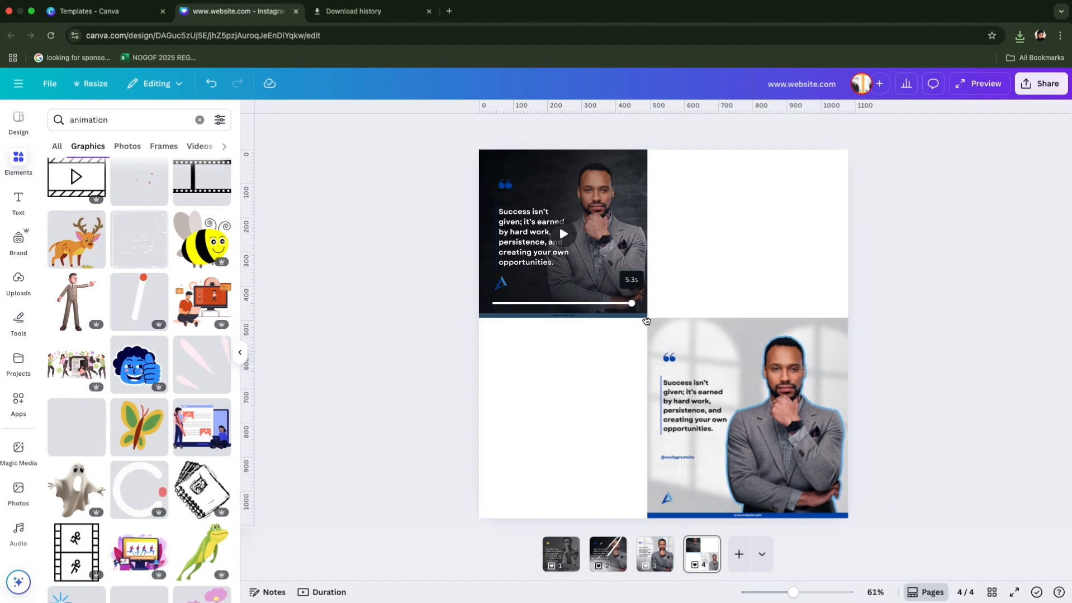
drag(676, 333, 692, 336)
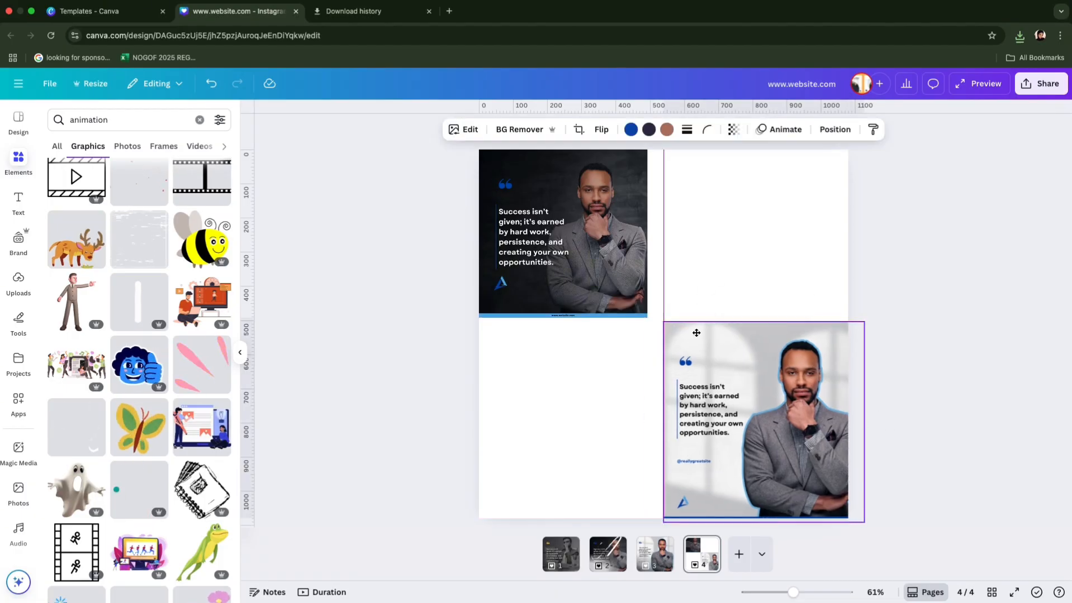
click(644, 313)
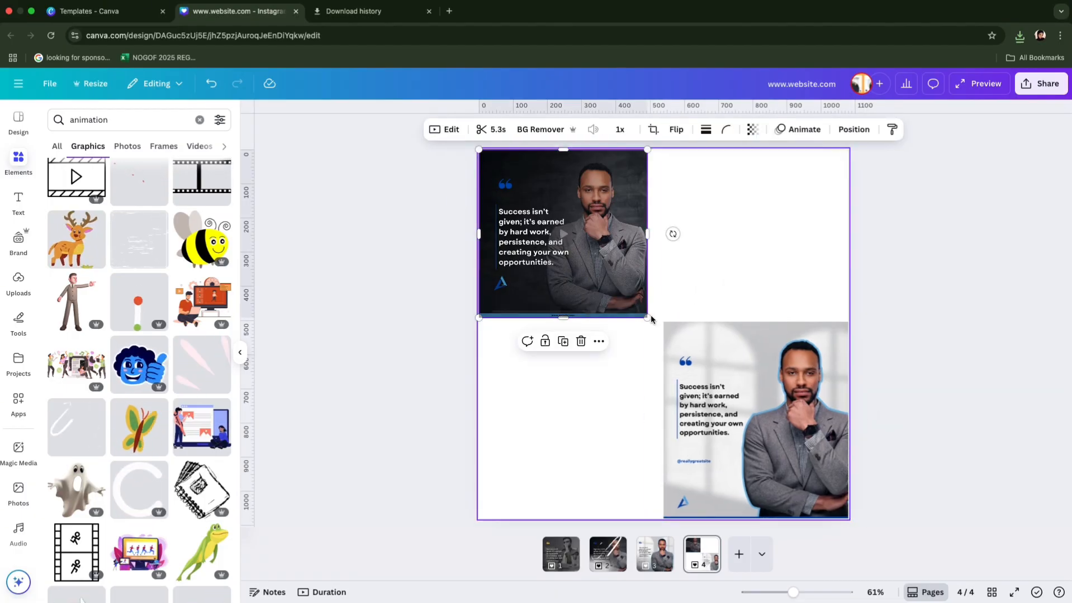
drag(648, 318, 664, 336)
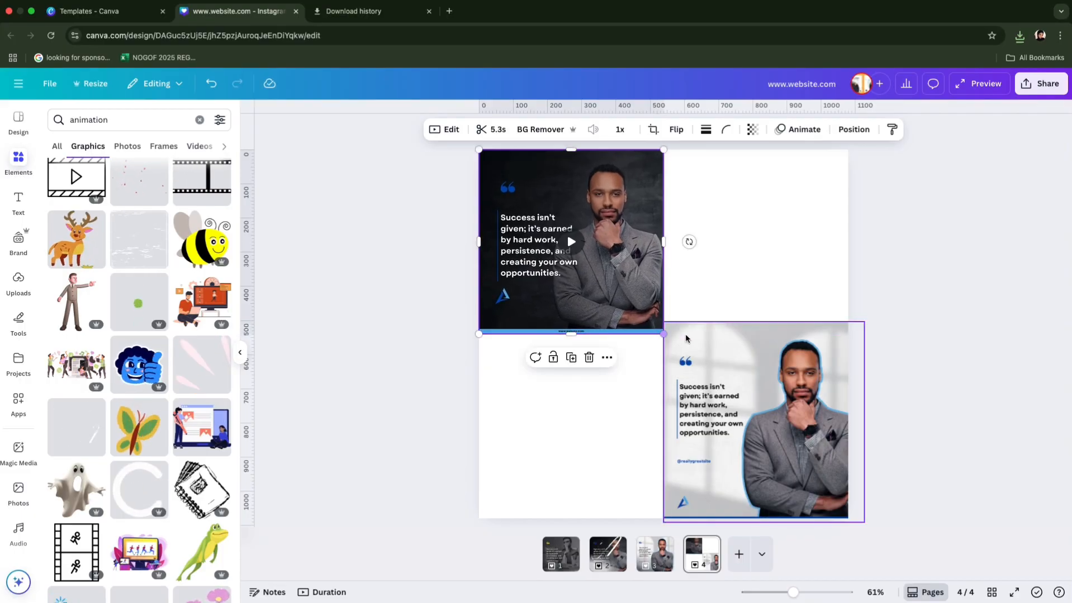
click(684, 339)
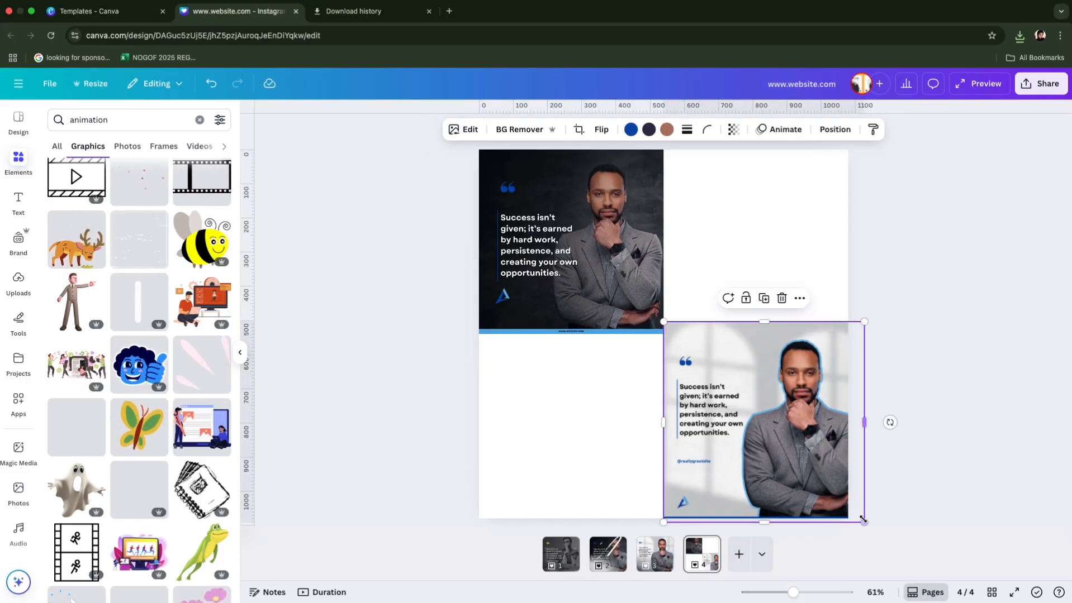
drag(864, 521, 846, 506)
drag(754, 414, 755, 426)
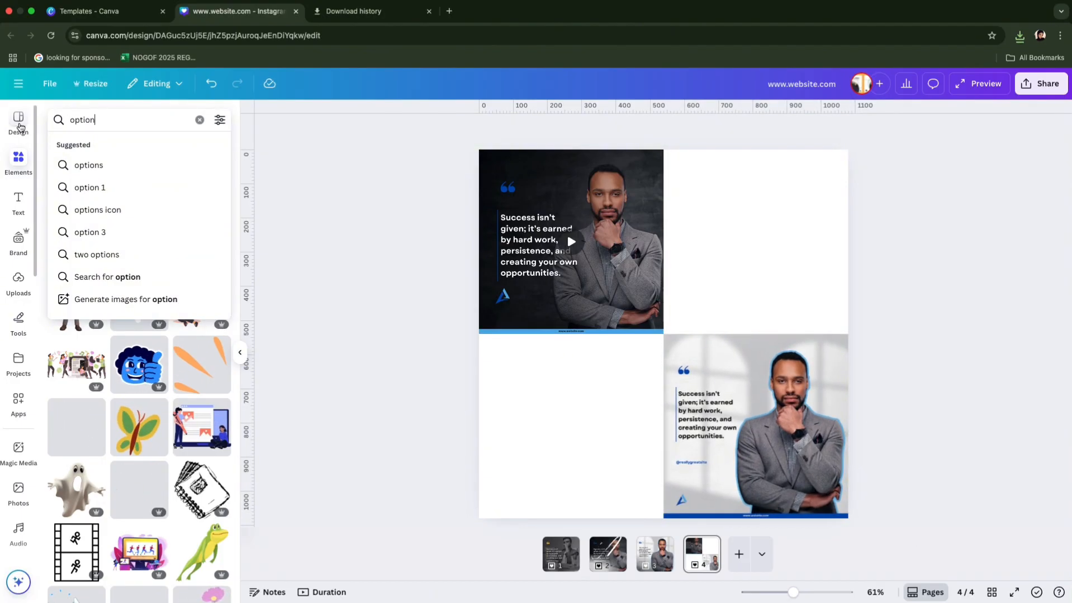
Step: Search the graphics for "option 1" and place the blue OPTION 1 banner in the page's empty upper-right quarter
click(84, 187)
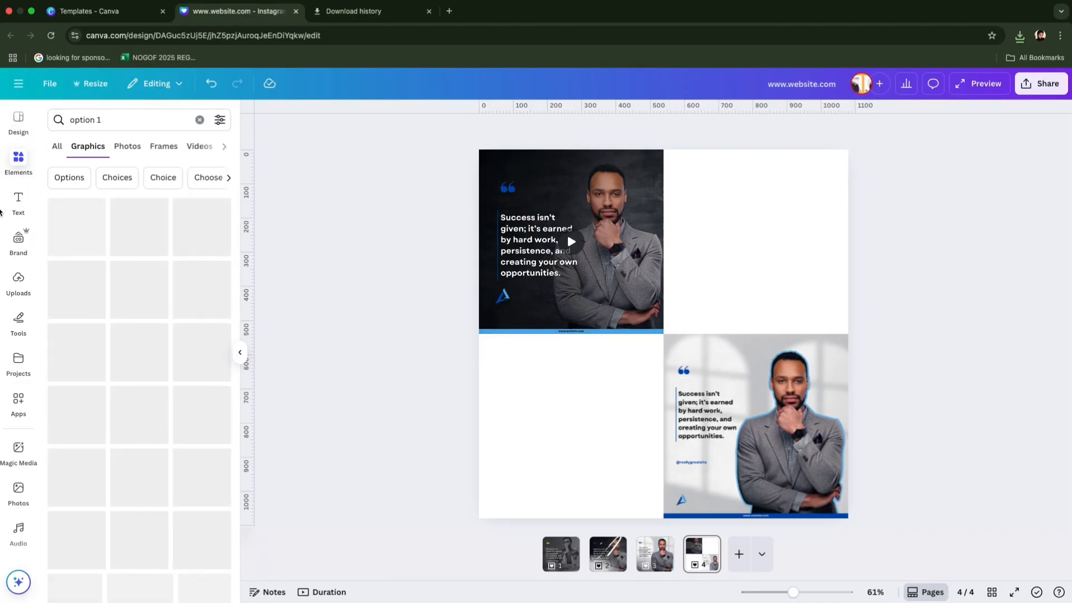
click(92, 232)
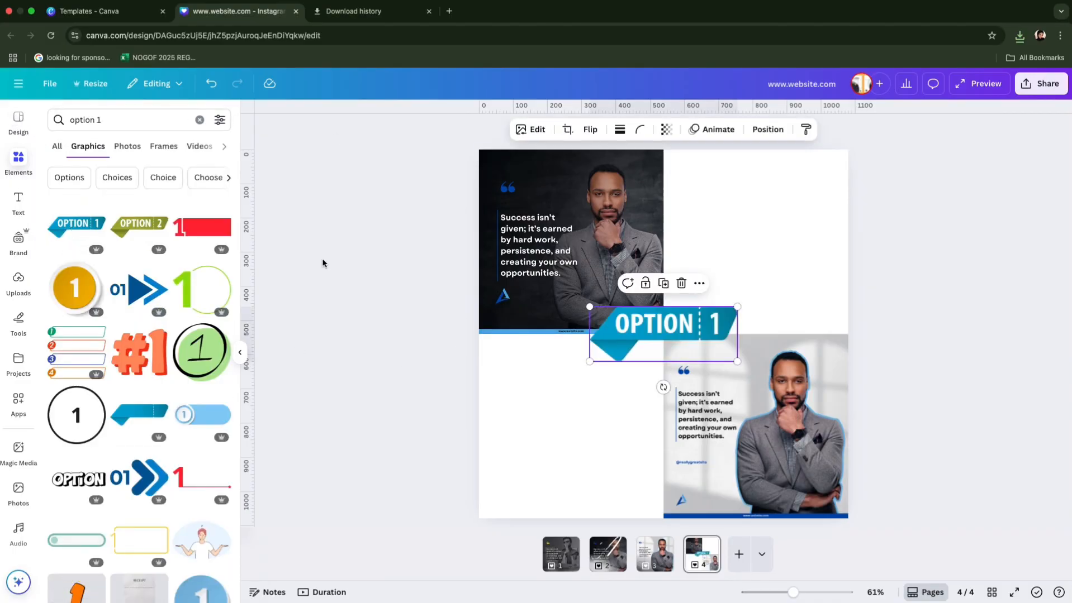
drag(695, 323, 790, 223)
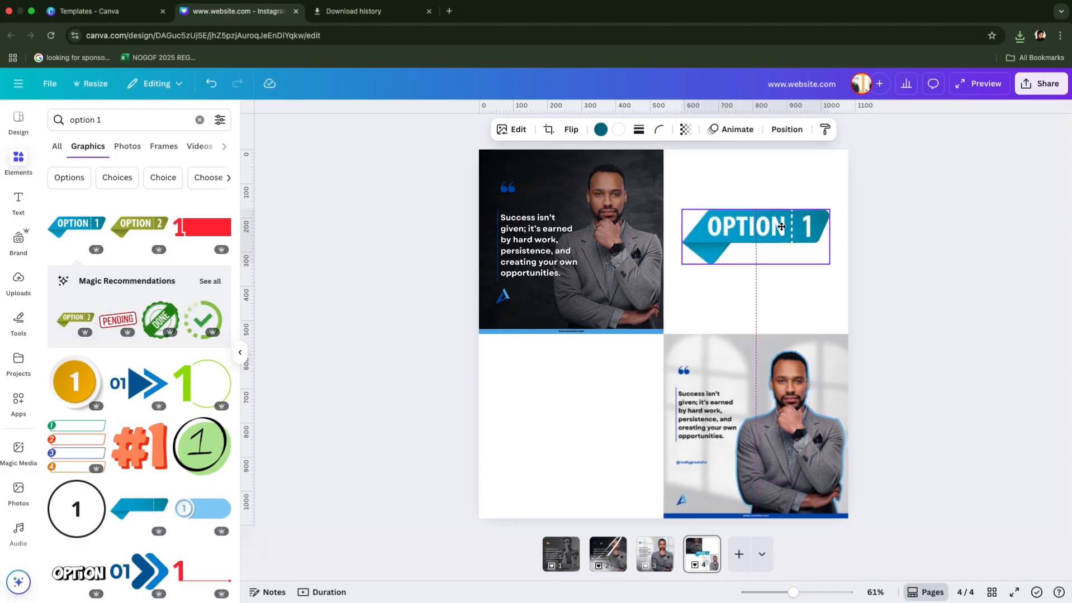
Step: Add the green OPTION 2 banner and place it in the page's empty lower-left quarter
click(133, 227)
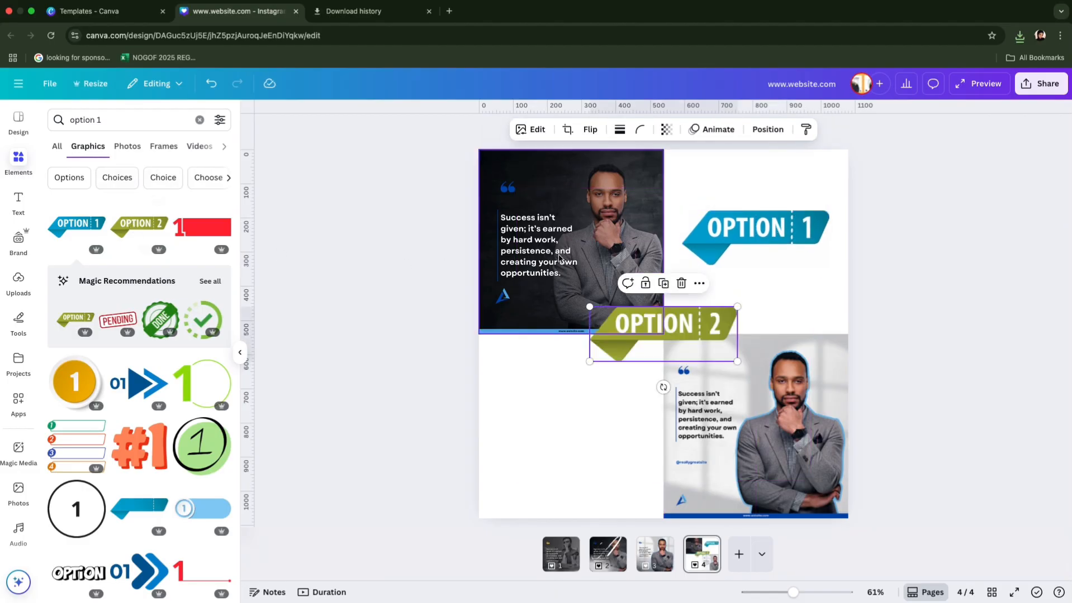
drag(646, 318, 557, 407)
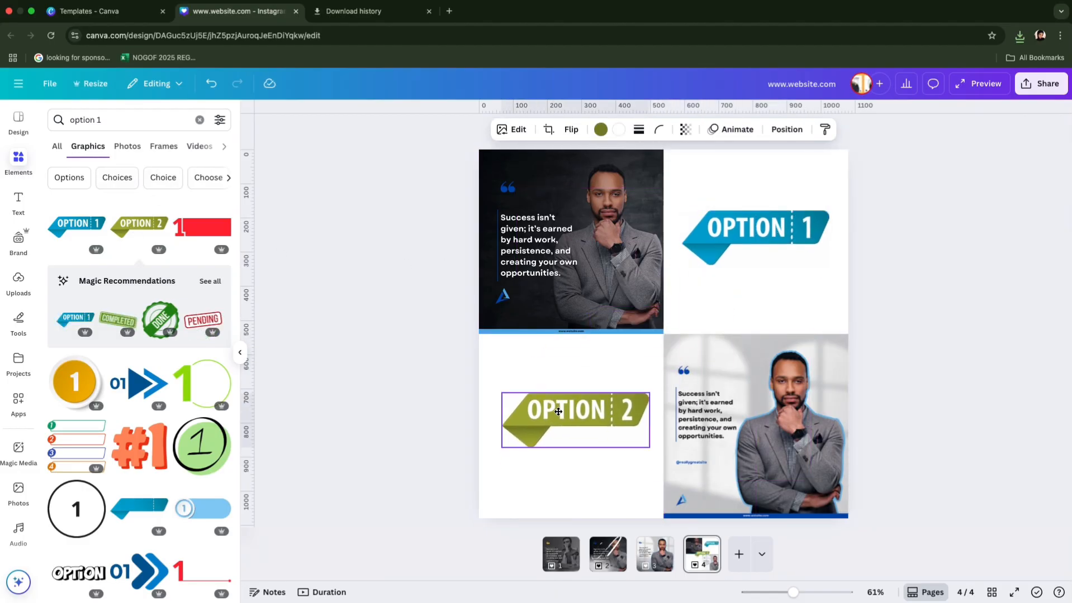
click(1014, 390)
Step: Set the OPTION 2 banner's olive color to Cobalt blue #004aad
click(589, 433)
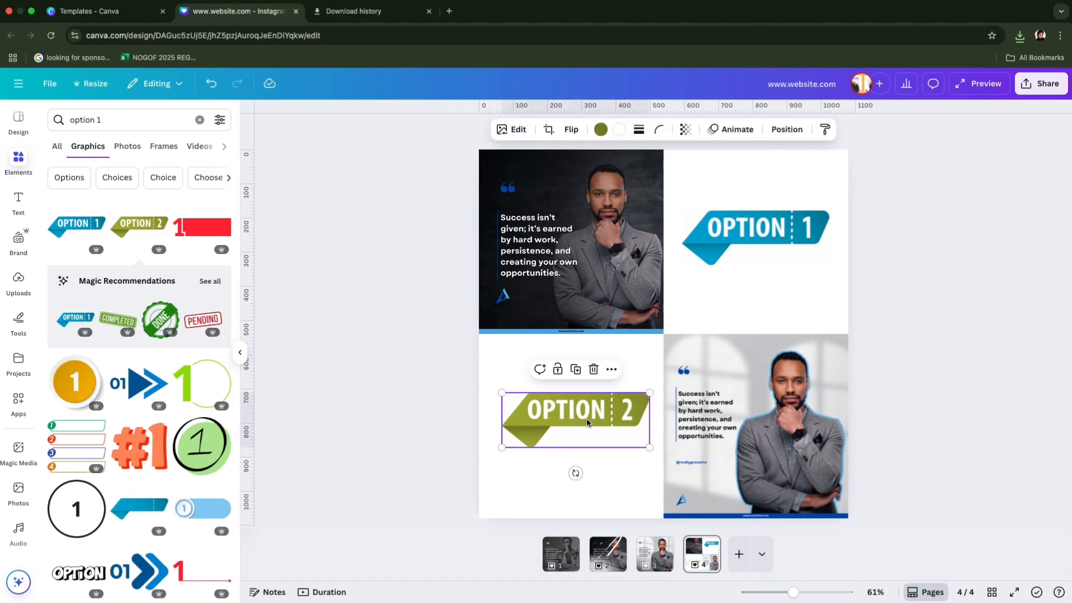
click(600, 129)
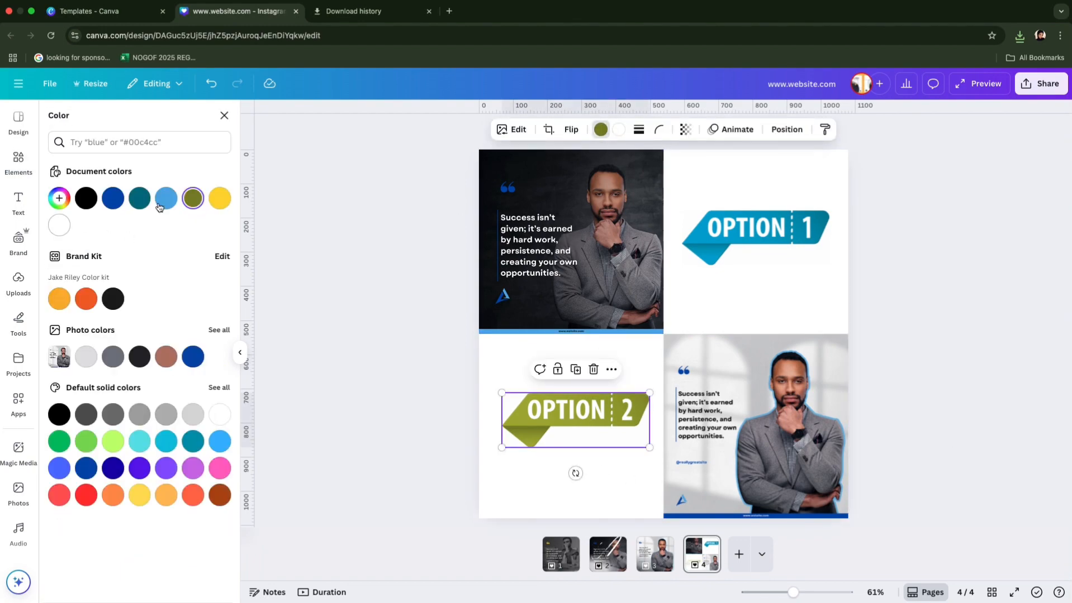
click(113, 201)
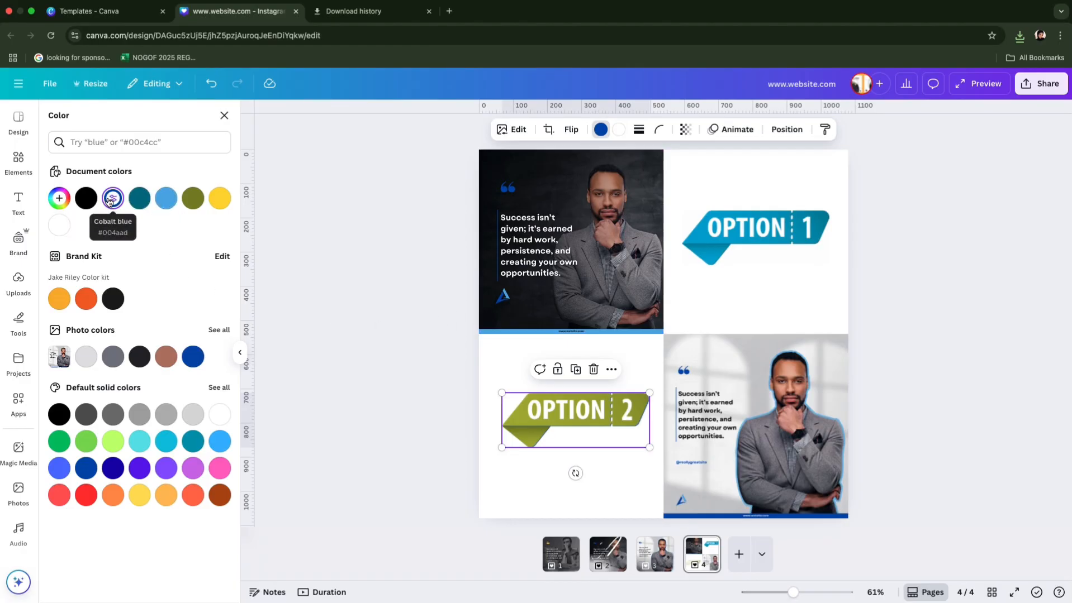
Step: Select the OPTION 1 banner with its color choices open
click(802, 250)
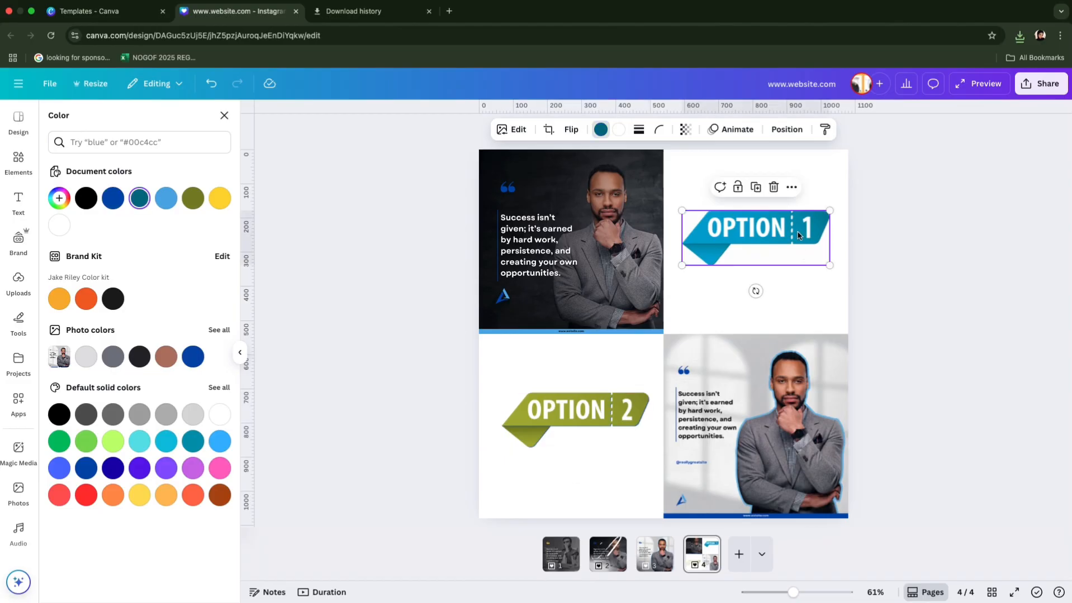